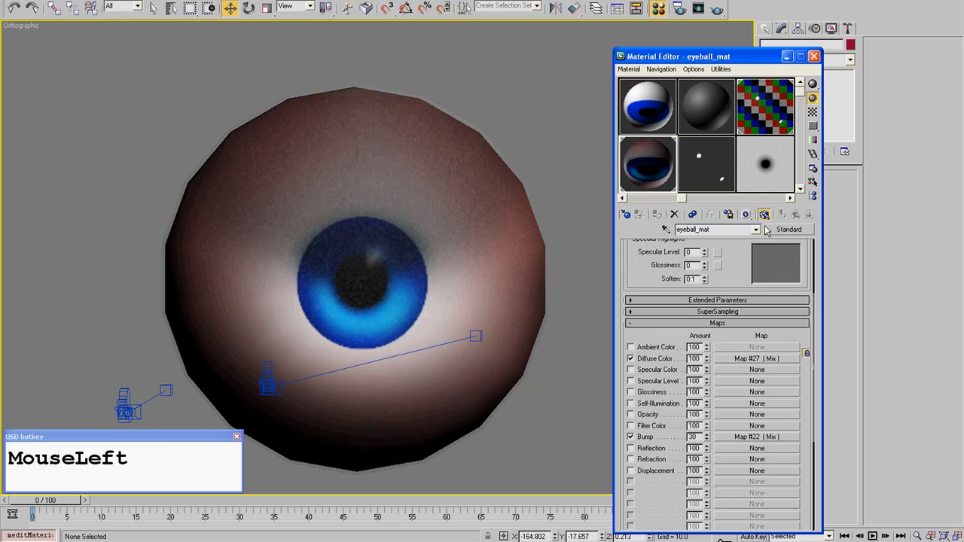
- Open the eyeball material's bump Mix map and render the eyeball in the rendered frame window
{"action": "left_click", "coordinate": [753, 437]}
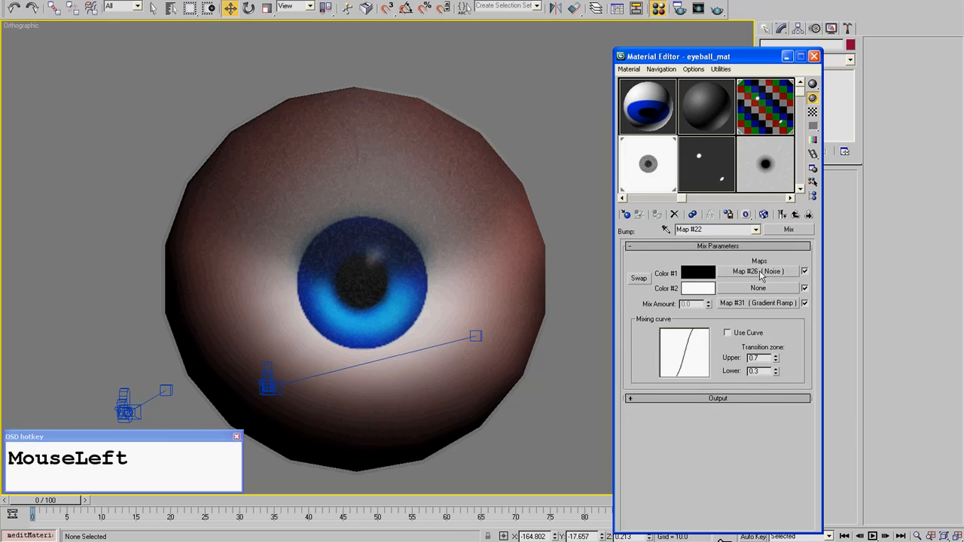
{"action": "left_click", "coordinate": [263, 0]}
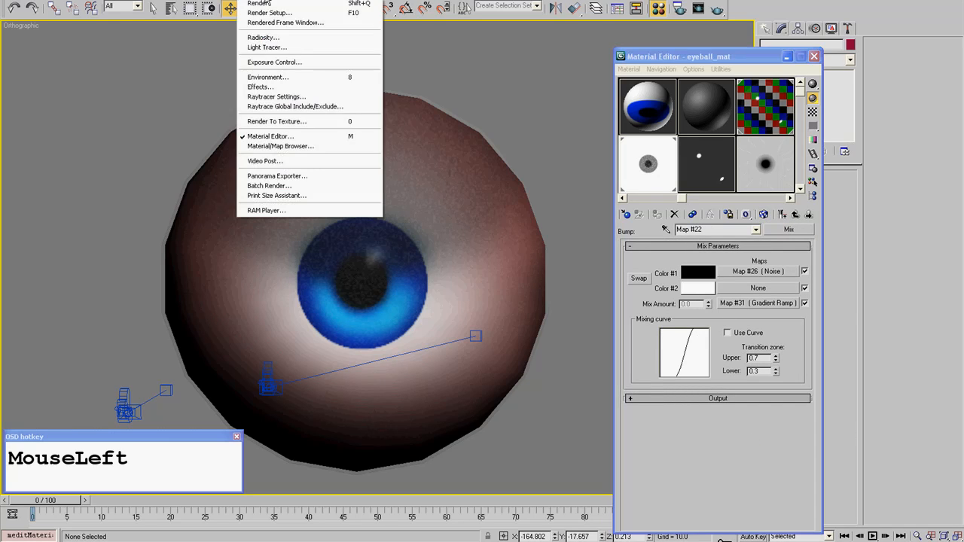
{"action": "left_click", "coordinate": [267, 22]}
{"action": "middle_click", "coordinate": [150, 143]}
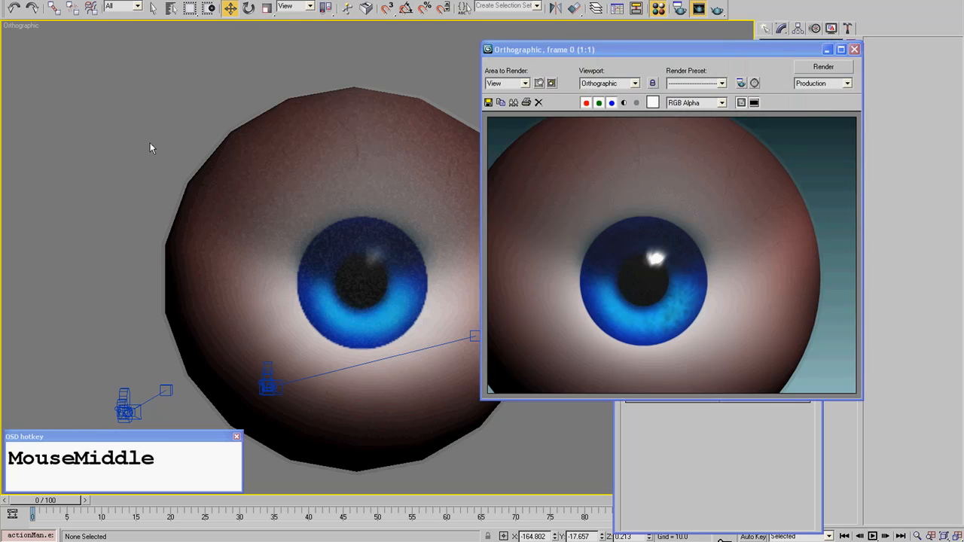
{"action": "scroll", "coordinate": [429, 384], "scroll_direction": "down", "scroll_amount": 3}
{"action": "left_click", "coordinate": [698, 8]}
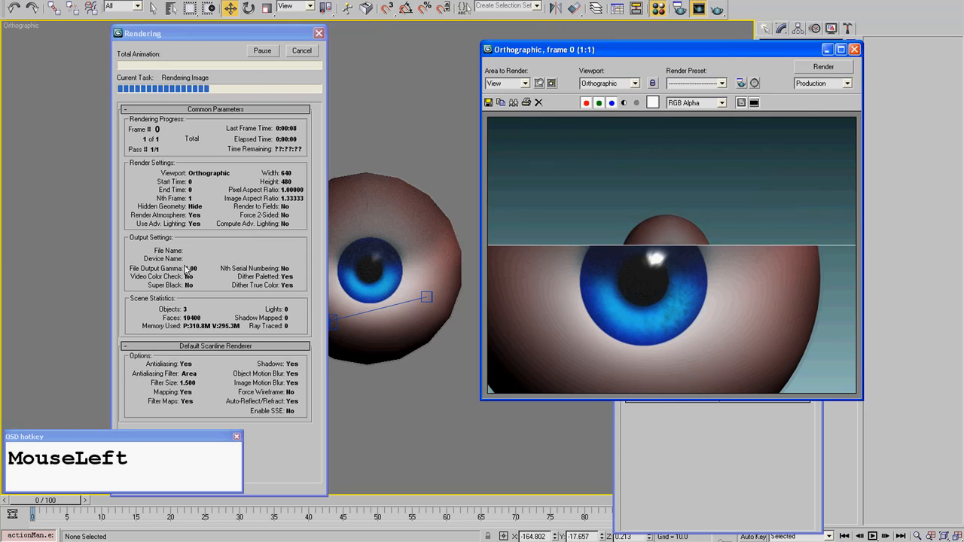
- Examine the rendered iris and highlight up close, and close the rendered frame window
{"action": "scroll", "coordinate": [696, 305], "scroll_direction": "up", "scroll_amount": 1}
{"action": "scroll", "coordinate": [666, 271], "scroll_direction": "up", "scroll_amount": 1}
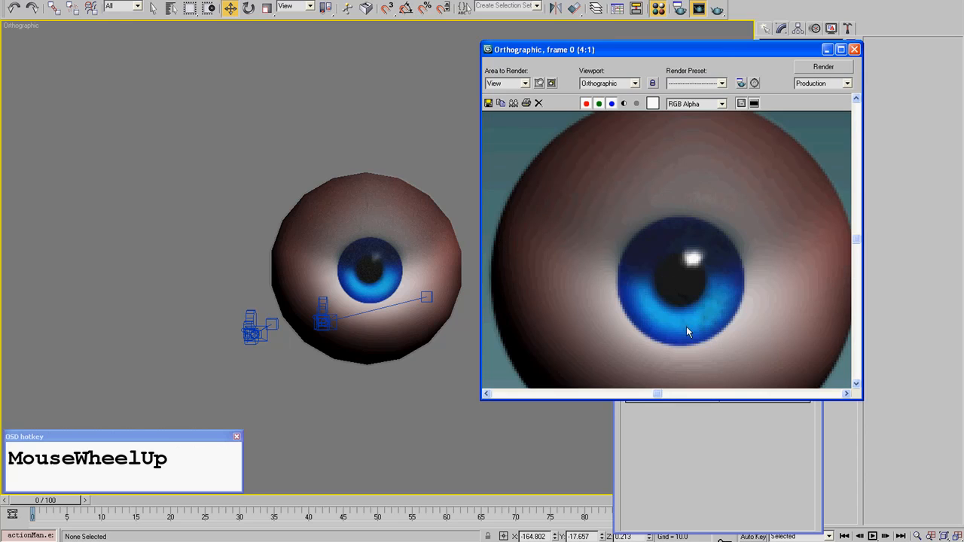
{"action": "left_click", "coordinate": [706, 292]}
{"action": "scroll", "coordinate": [705, 301], "scroll_direction": "down", "scroll_amount": 2}
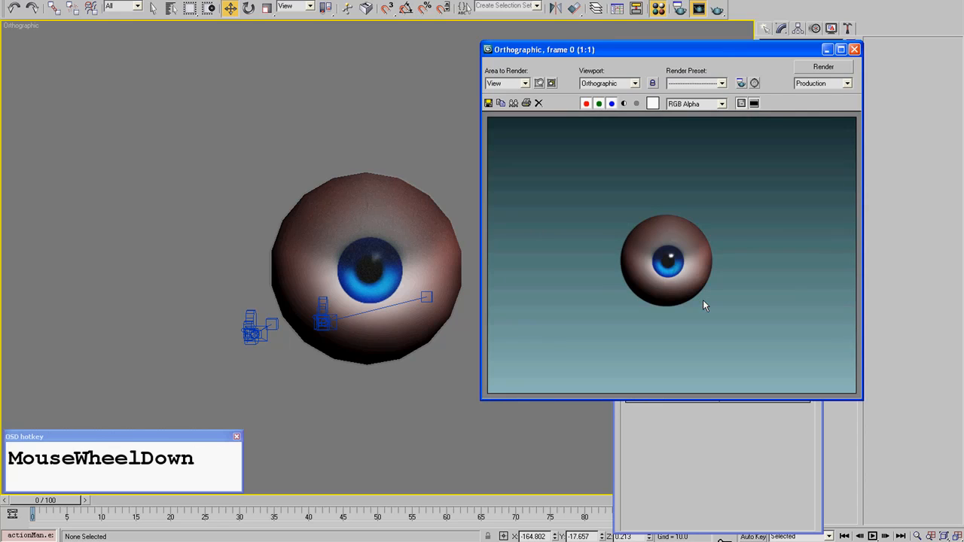
{"action": "scroll", "coordinate": [650, 305], "scroll_direction": "up", "scroll_amount": 1}
{"action": "scroll", "coordinate": [668, 146], "scroll_direction": "down", "scroll_amount": 1}
{"action": "left_click", "coordinate": [854, 49]}
- Return to the top level of eyeball_mat and examine the whole scene in wireframe
{"action": "middle_click_drag", "start_coordinate": [607, 309], "coordinate": [604, 329]}
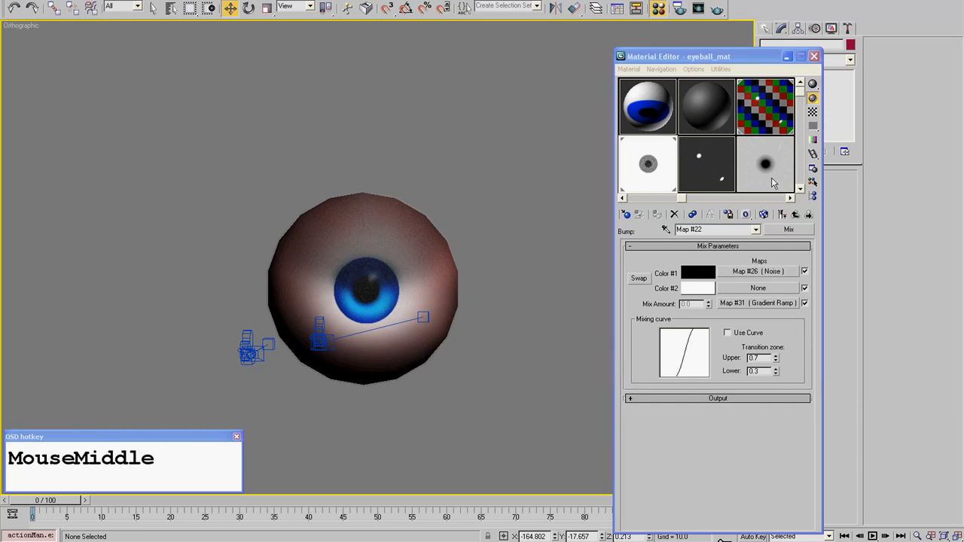
{"action": "left_click", "coordinate": [795, 214]}
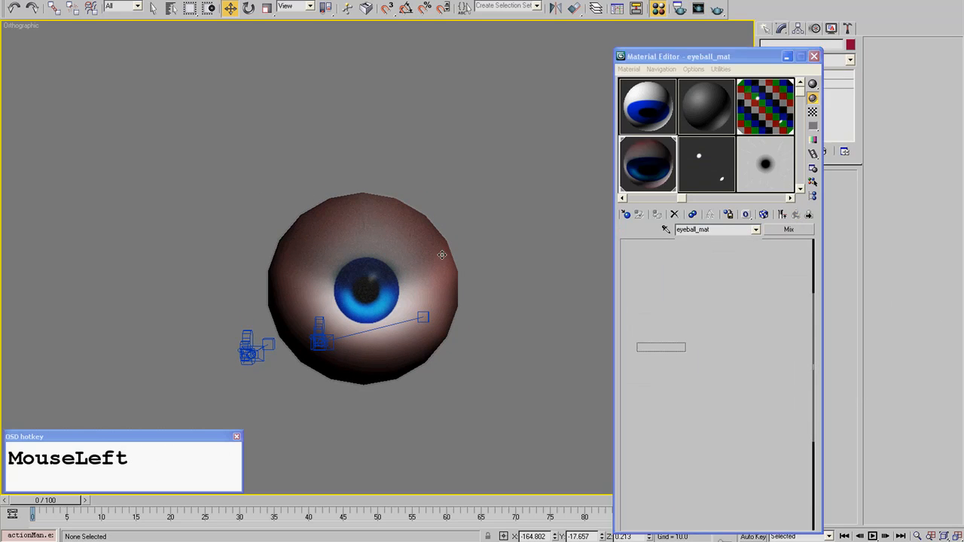
{"action": "left_click", "coordinate": [352, 236]}
{"action": "mouse_move", "coordinate": [352, 237]}
{"action": "middle_mouse_down", "text": "alt"}
{"action": "mouse_move", "coordinate": [335, 238]}
{"action": "mouse_move", "coordinate": [370, 241]}
{"action": "mouse_move", "coordinate": [359, 240]}
{"action": "mouse_move", "coordinate": [430, 276]}
{"action": "middle_mouse_up", "text": "alt"}
{"action": "scroll", "coordinate": [359, 240], "scroll_direction": "down", "scroll_amount": 3}
{"action": "scroll", "coordinate": [429, 274], "scroll_direction": "down", "scroll_amount": 10}
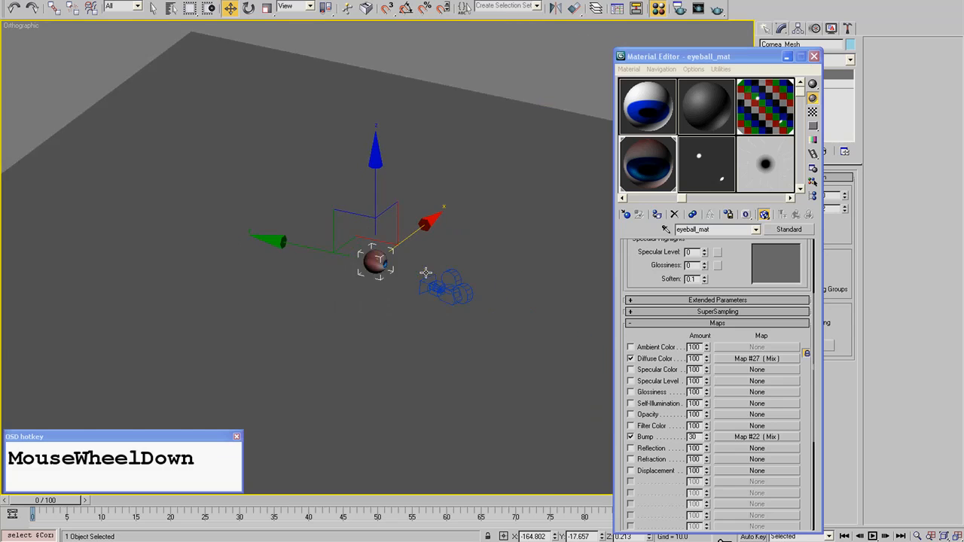
{"action": "key", "text": "F3"}
{"action": "scroll", "coordinate": [429, 263], "scroll_direction": "down", "scroll_amount": 3}
{"action": "left_click", "coordinate": [357, 299]}
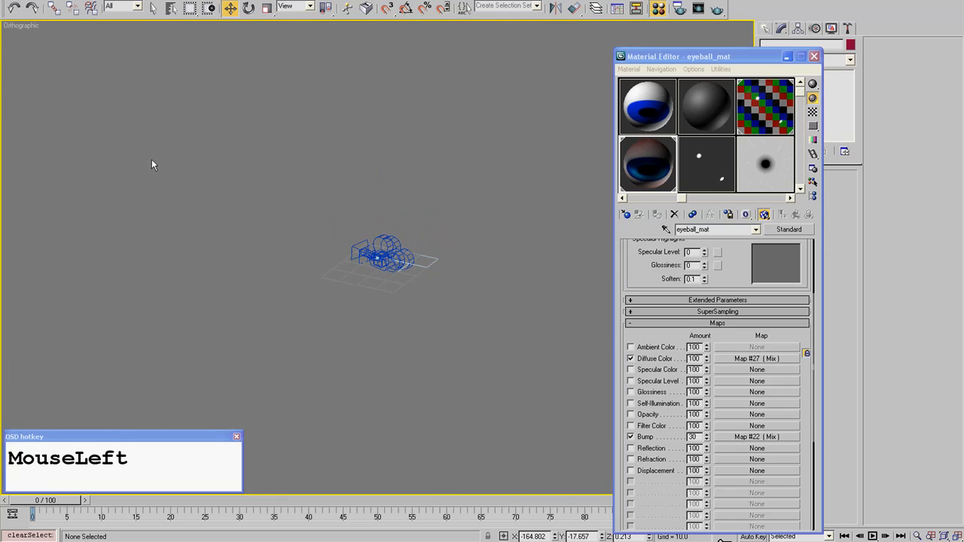
- Show the eyeball shaded in the front view and close the Material Editor
{"action": "scroll", "coordinate": [321, 262], "scroll_direction": "up", "scroll_amount": 5}
{"action": "key", "text": "f"}
{"action": "key", "text": "F3"}
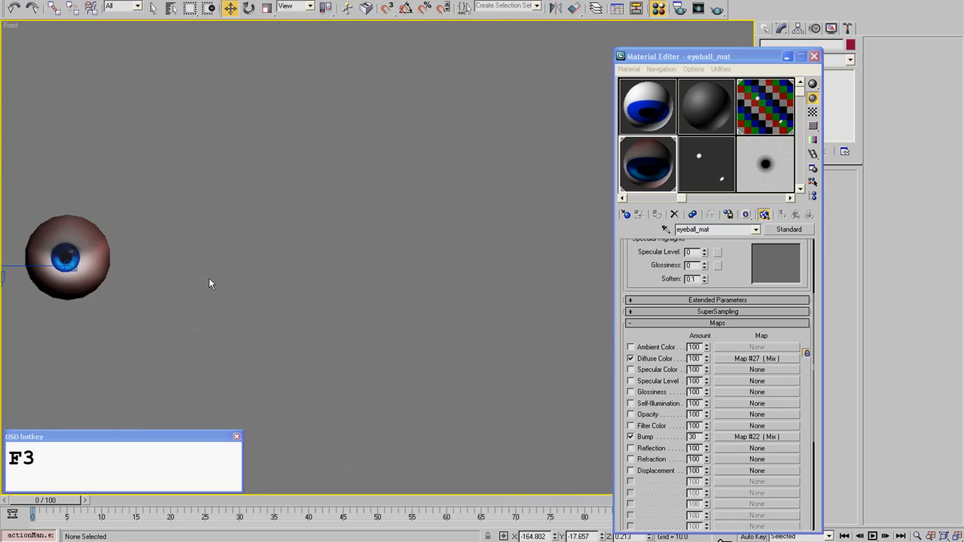
{"action": "middle_click_drag", "start_coordinate": [209, 278], "coordinate": [479, 233]}
{"action": "scroll", "coordinate": [479, 232], "scroll_direction": "up", "scroll_amount": 6}
{"action": "middle_click_drag", "start_coordinate": [350, 187], "coordinate": [465, 262]}
{"action": "left_click", "coordinate": [813, 56]}
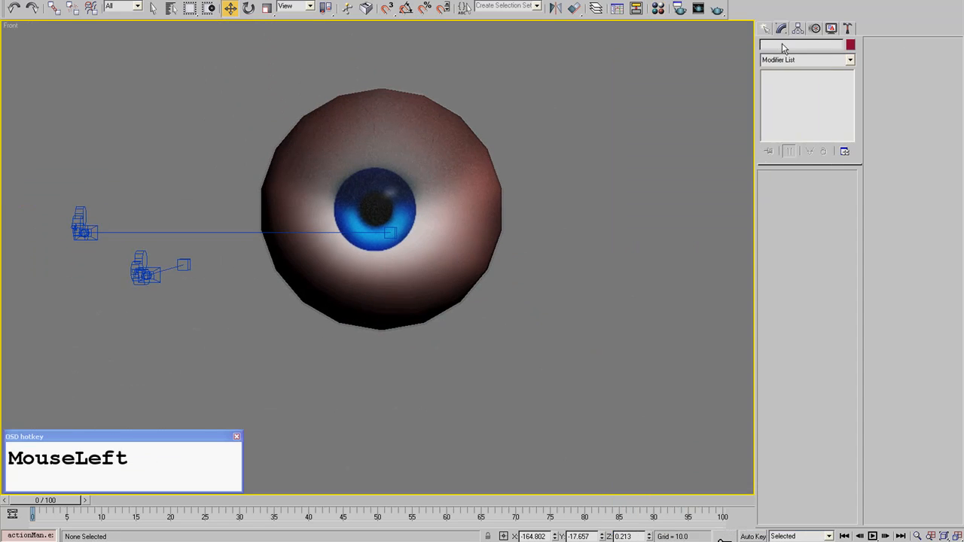
- Activate the Target Spot tool from the standard lights and show the scene in the wireframe top view
{"action": "left_click", "coordinate": [766, 28]}
{"action": "left_click", "coordinate": [796, 47]}
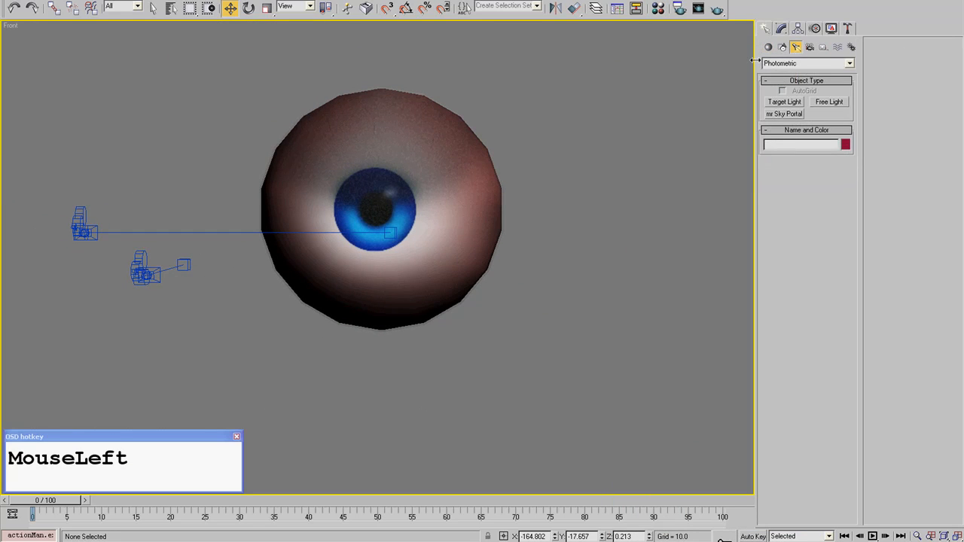
{"action": "left_click_drag", "start_coordinate": [775, 67], "coordinate": [776, 74]}
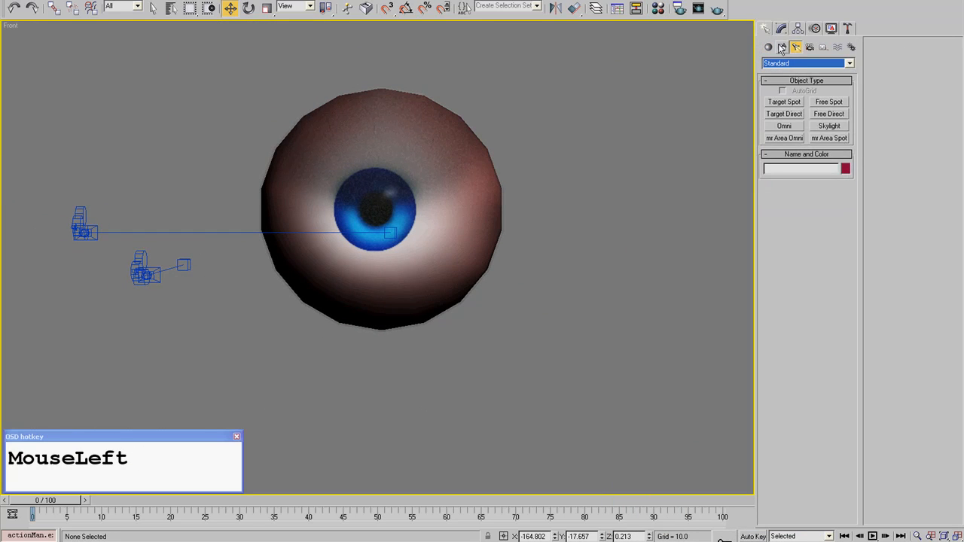
{"action": "left_click_drag", "start_coordinate": [628, 209], "coordinate": [584, 334]}
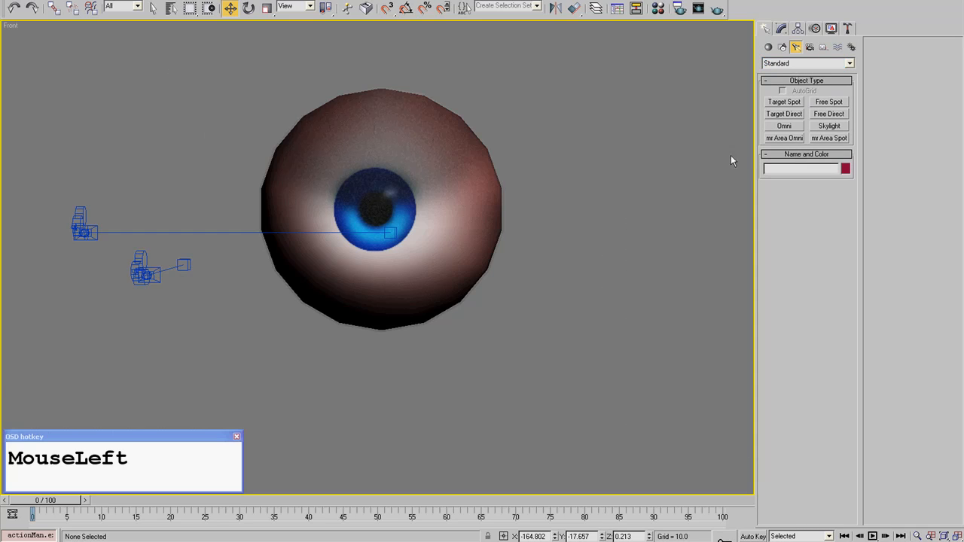
{"action": "left_click", "coordinate": [787, 102]}
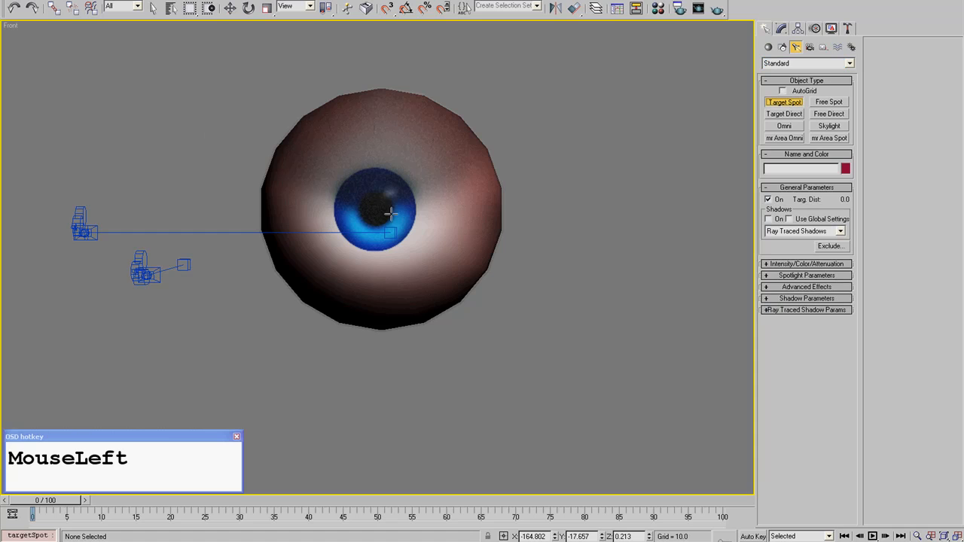
{"action": "key", "text": "t"}
{"action": "scroll", "coordinate": [415, 204], "scroll_direction": "down", "scroll_amount": 8}
{"action": "key", "text": "F3"}
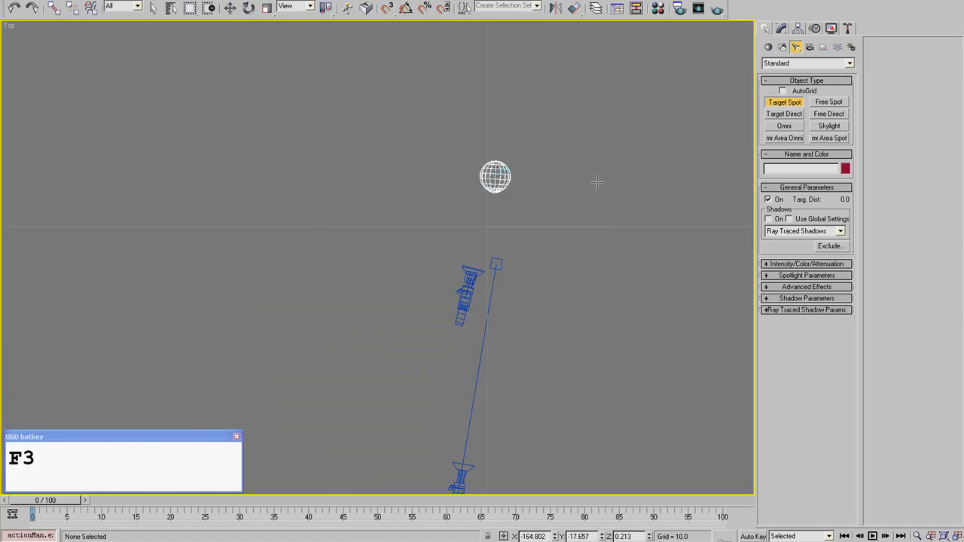
- Place three target spotlights aimed at the eyeball: one in front, one at its left side and one behind it
{"action": "scroll", "coordinate": [506, 213], "scroll_direction": "up", "scroll_amount": 5}
{"action": "scroll", "coordinate": [463, 254], "scroll_direction": "down", "scroll_amount": 4}
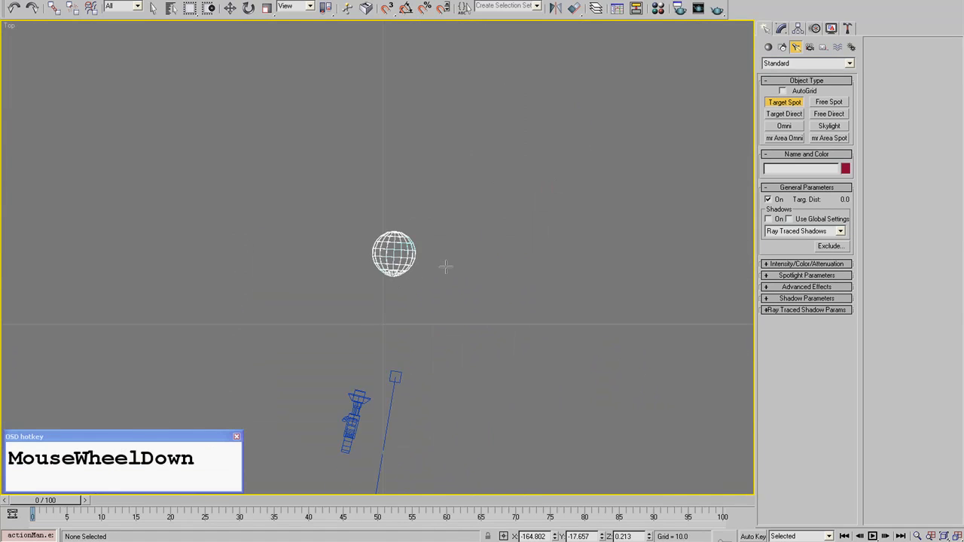
{"action": "scroll", "coordinate": [398, 317], "scroll_direction": "down", "scroll_amount": 2}
{"action": "scroll", "coordinate": [400, 318], "scroll_direction": "up", "scroll_amount": 6}
{"action": "middle_click_drag", "start_coordinate": [174, 239], "coordinate": [302, 296]}
{"action": "scroll", "coordinate": [302, 296], "scroll_direction": "down", "scroll_amount": 2}
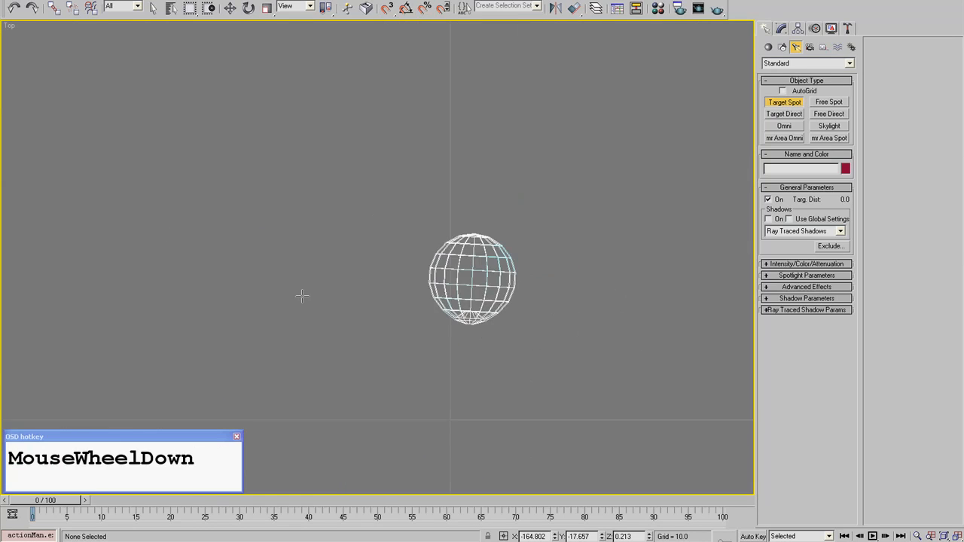
{"action": "scroll", "coordinate": [489, 324], "scroll_direction": "down", "scroll_amount": 2}
{"action": "middle_click_drag", "start_coordinate": [489, 408], "coordinate": [459, 321]}
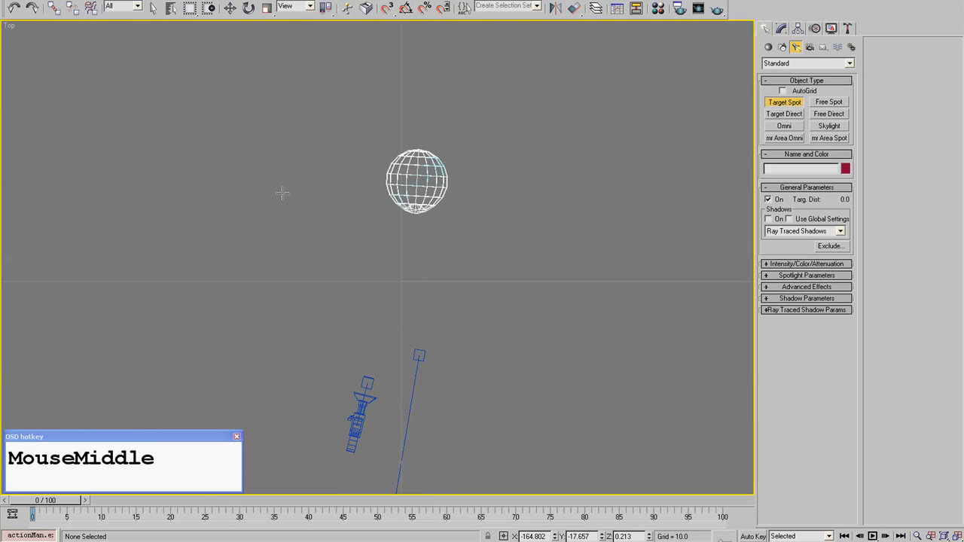
{"action": "middle_click_drag", "start_coordinate": [428, 157], "coordinate": [494, 98]}
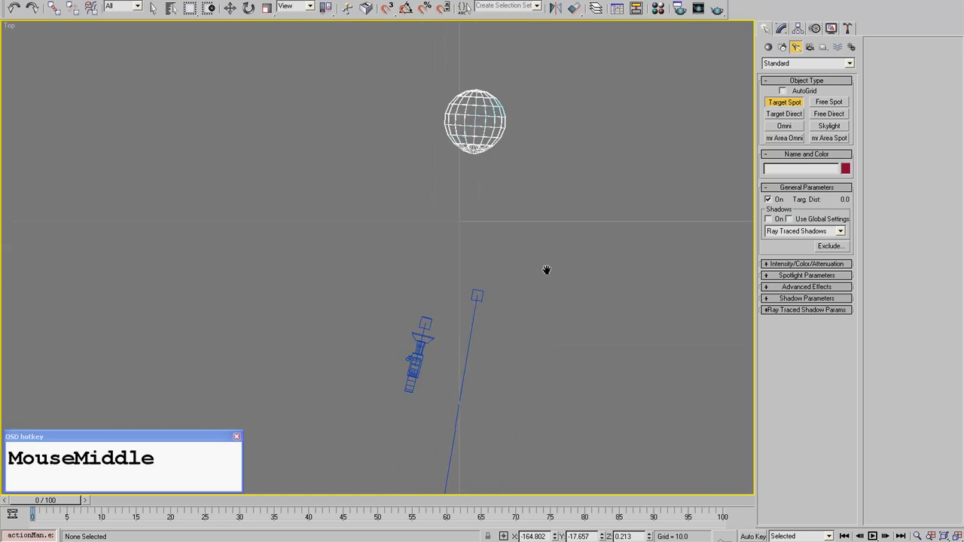
{"action": "scroll", "coordinate": [547, 269], "scroll_direction": "down", "scroll_amount": 2}
{"action": "scroll", "coordinate": [459, 188], "scroll_direction": "down", "scroll_amount": 3}
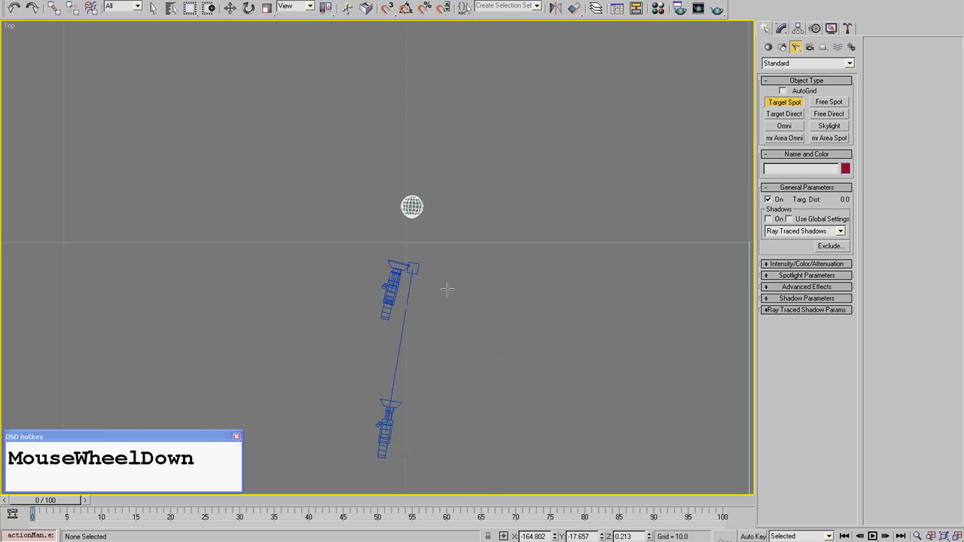
{"action": "left_click_drag", "start_coordinate": [437, 331], "coordinate": [417, 217]}
{"action": "left_click_drag", "start_coordinate": [362, 203], "coordinate": [414, 208]}
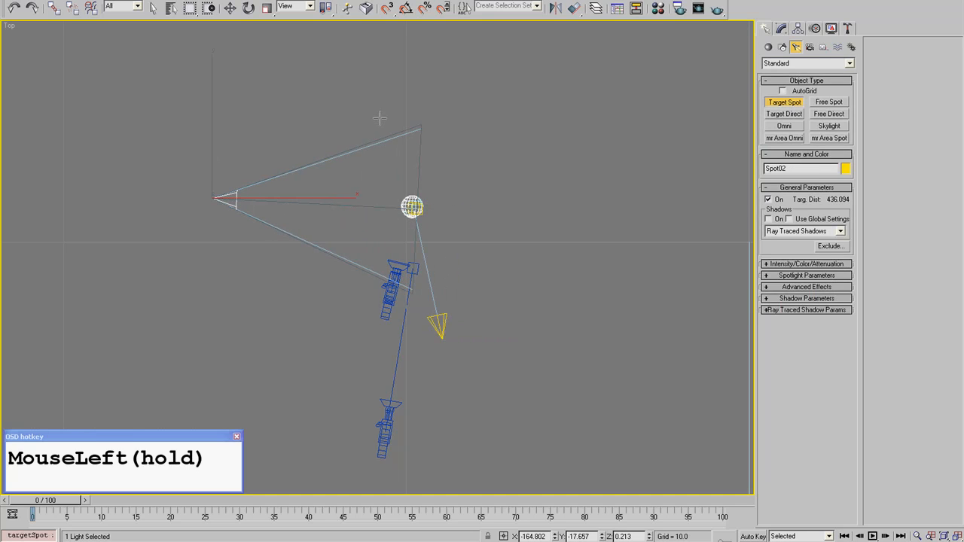
{"action": "middle_click_drag", "start_coordinate": [367, 61], "coordinate": [384, 127]}
{"action": "left_click_drag", "start_coordinate": [356, 72], "coordinate": [430, 274]}
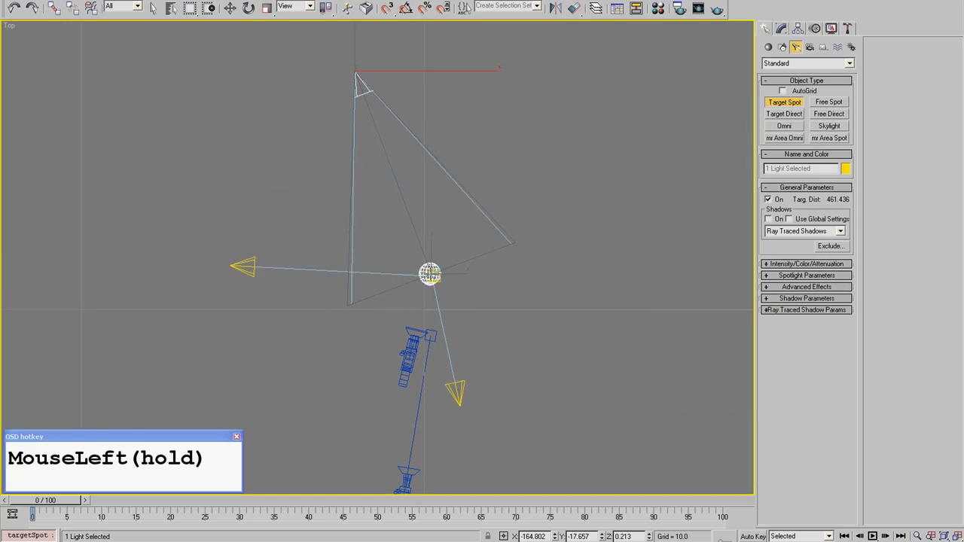
{"action": "right_click", "coordinate": [225, 337]}
- Select all three spotlights without their targets and raise them about 111 units along Z
{"action": "middle_click_drag", "start_coordinate": [435, 313], "coordinate": [429, 226]}
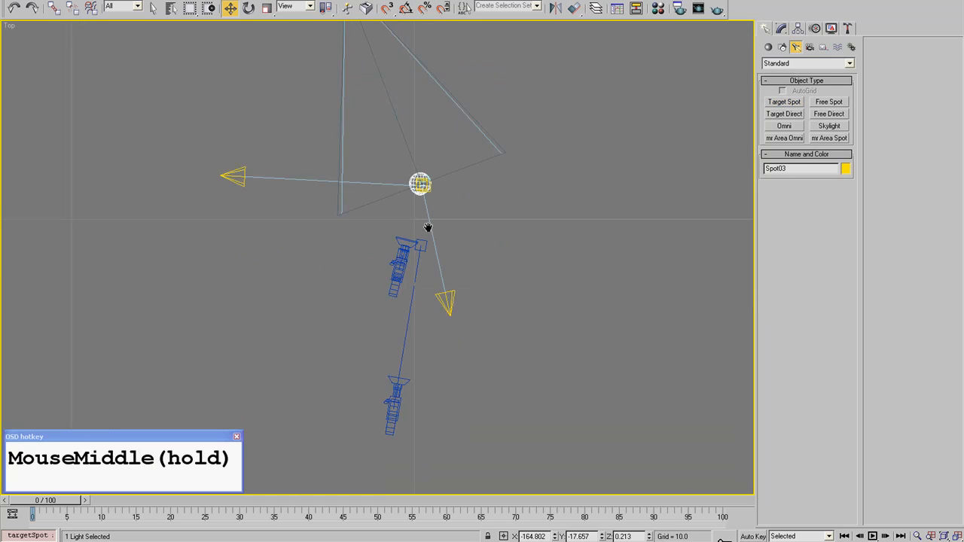
{"action": "scroll", "coordinate": [429, 226], "scroll_direction": "up", "scroll_amount": 4}
{"action": "scroll", "coordinate": [428, 233], "scroll_direction": "down", "scroll_amount": 2}
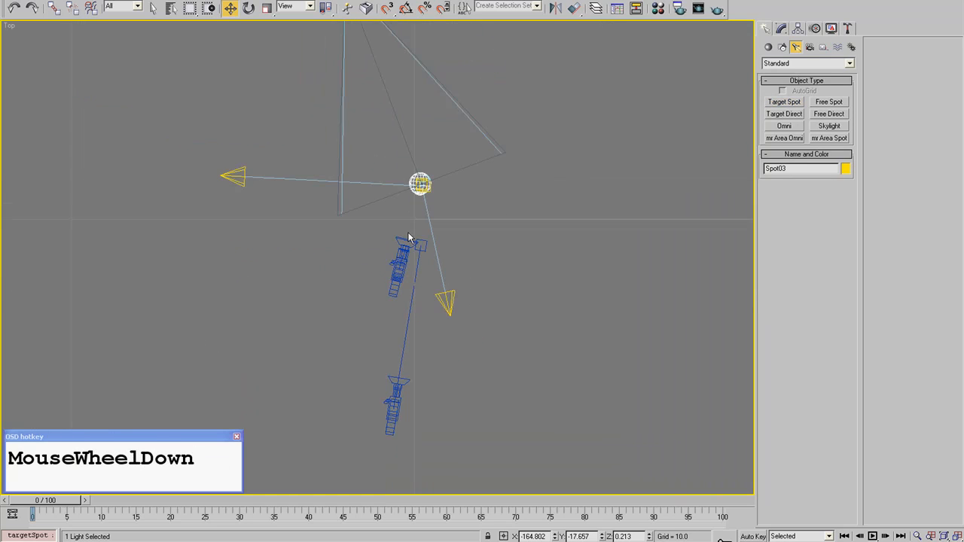
{"action": "scroll", "coordinate": [412, 239], "scroll_direction": "down", "scroll_amount": 2}
{"action": "middle_click_drag", "start_coordinate": [412, 239], "coordinate": [348, 127], "text": "alt"}
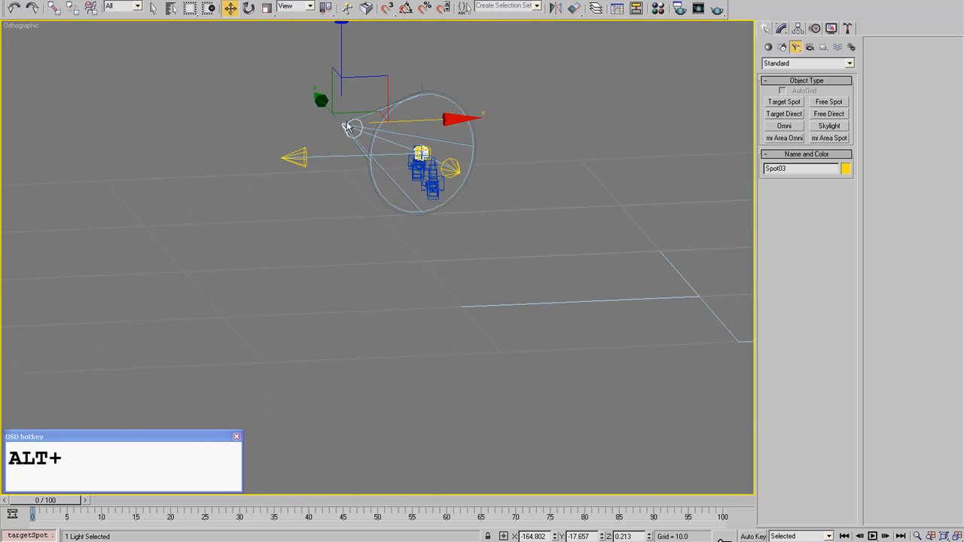
{"action": "left_click", "coordinate": [300, 155], "text": "ctrl"}
{"action": "left_click", "coordinate": [450, 168], "text": "ctrl"}
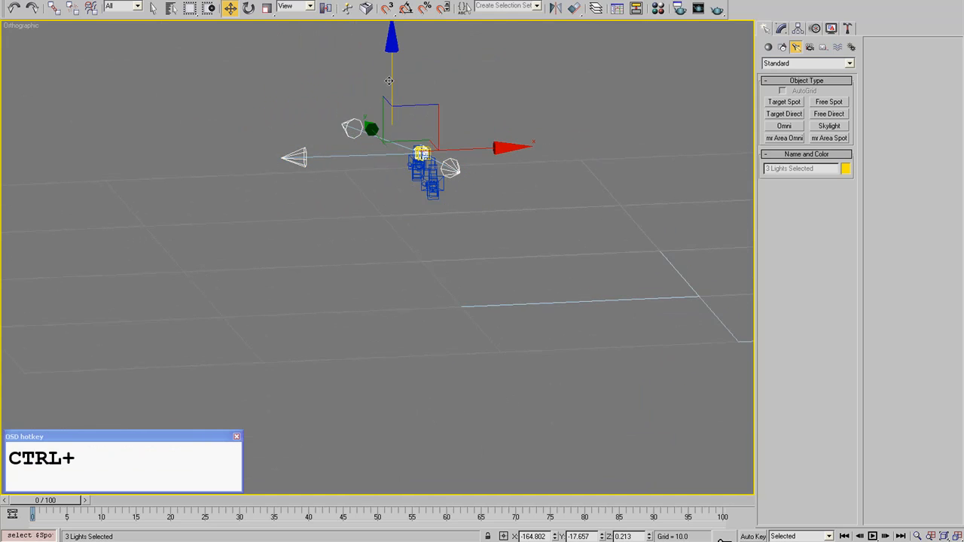
{"action": "left_click_drag", "start_coordinate": [389, 80], "coordinate": [391, 44]}
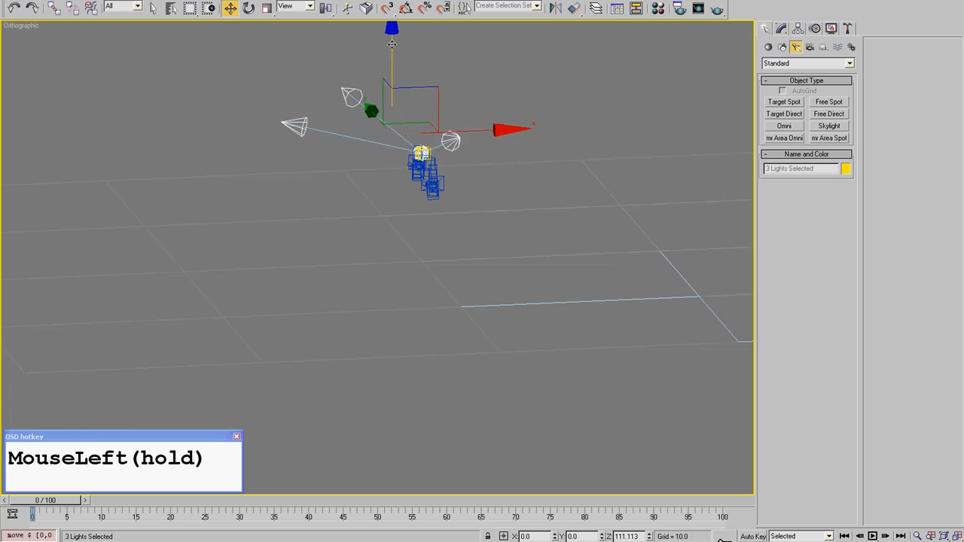
- Examine how the two cameras are placed relative to the eyeball and the spotlights
{"action": "middle_click_drag", "start_coordinate": [422, 113], "coordinate": [353, 356], "text": "alt"}
{"action": "scroll", "coordinate": [444, 125], "scroll_direction": "up", "scroll_amount": 3}
{"action": "scroll", "coordinate": [354, 355], "scroll_direction": "up", "scroll_amount": 4}
{"action": "middle_click_drag", "start_coordinate": [359, 432], "coordinate": [384, 348]}
{"action": "left_click", "coordinate": [388, 350]}
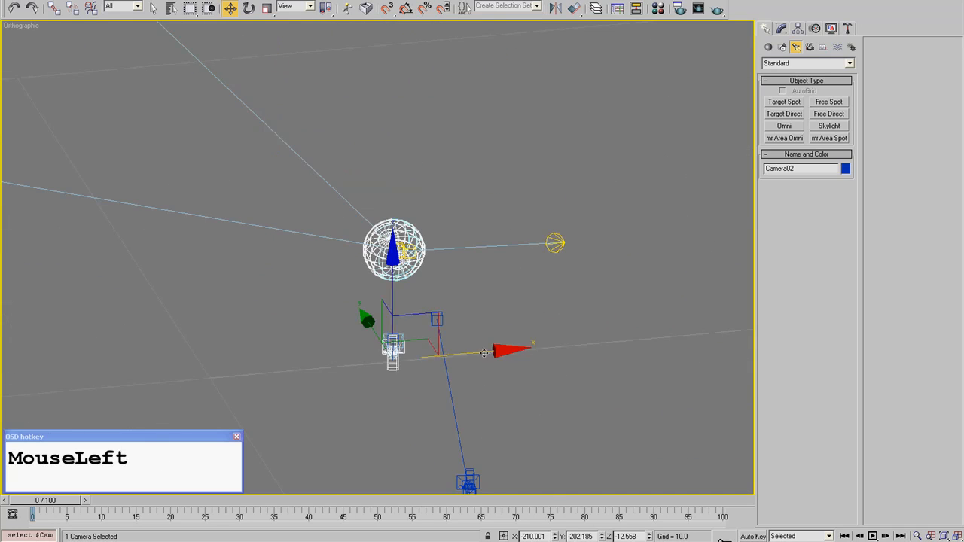
{"action": "middle_click_drag", "start_coordinate": [485, 354], "coordinate": [444, 443], "text": "alt"}
{"action": "scroll", "coordinate": [444, 443], "scroll_direction": "down", "scroll_amount": 2}
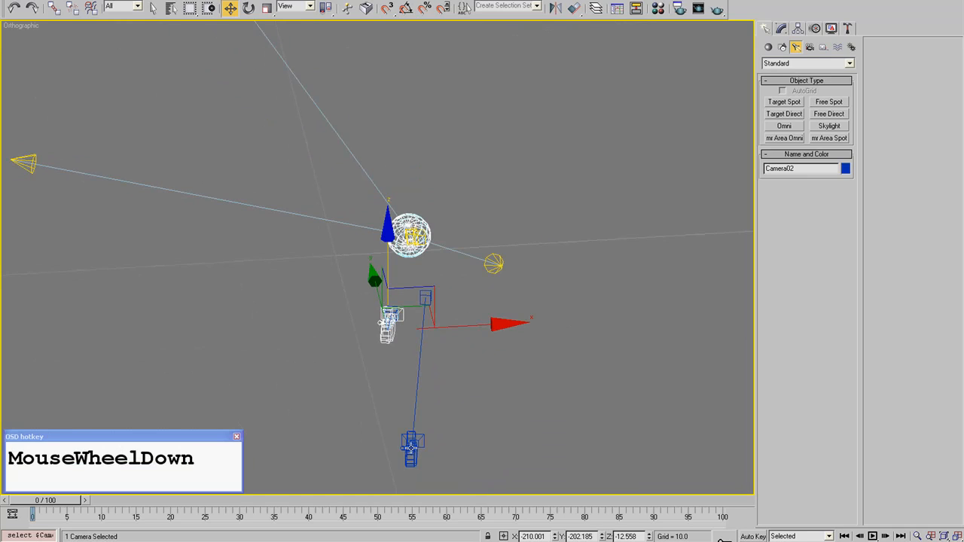
{"action": "left_click", "coordinate": [430, 394]}
- Check the shaded view through Camera01, switch the viewport to Camera02 and render it
{"action": "key", "text": "c"}
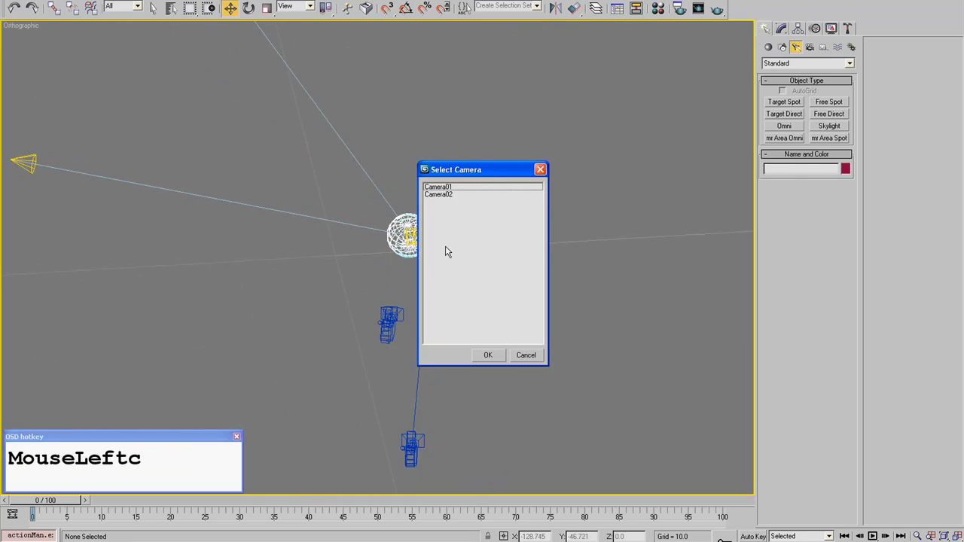
{"action": "double_click", "coordinate": [447, 188]}
{"action": "key", "text": "F3"}
{"action": "key", "text": "c"}
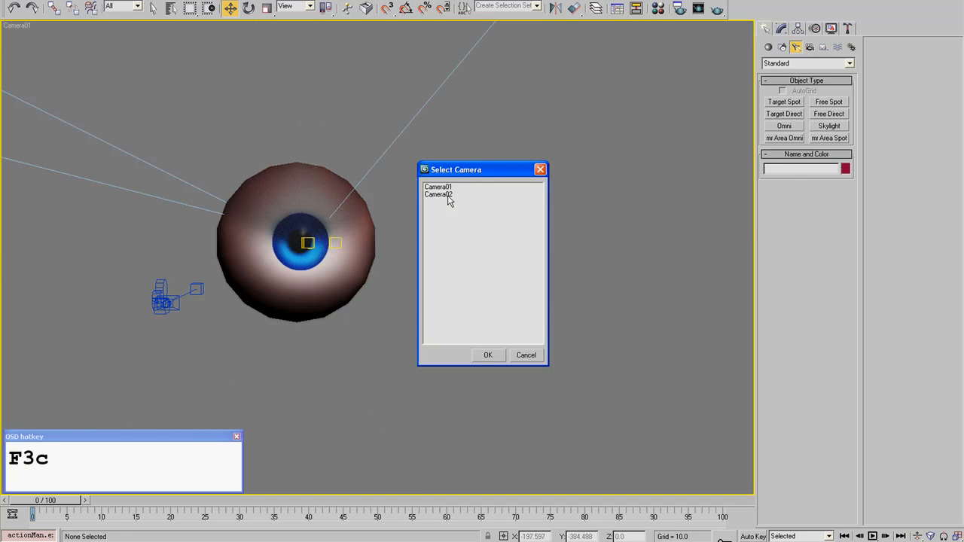
{"action": "double_click", "coordinate": [448, 195]}
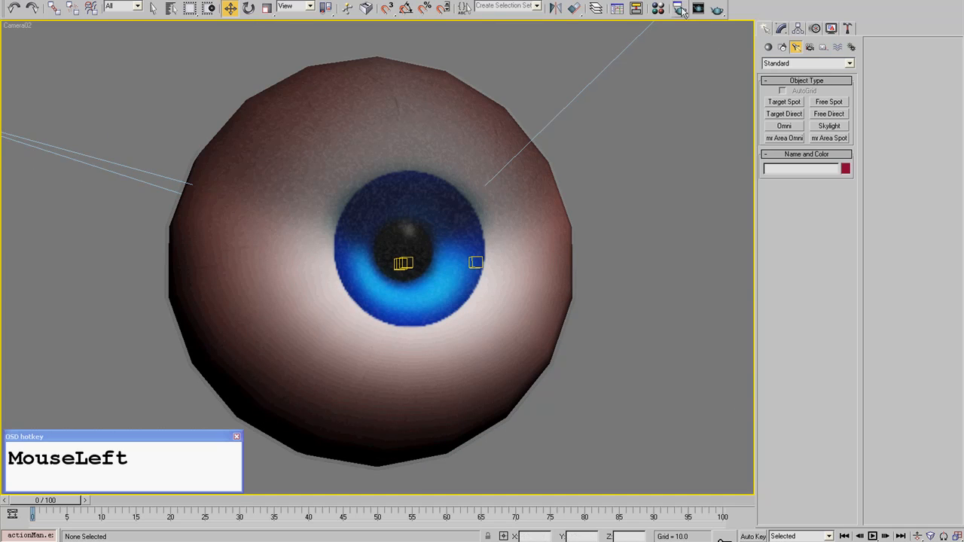
{"action": "left_click", "coordinate": [717, 9]}
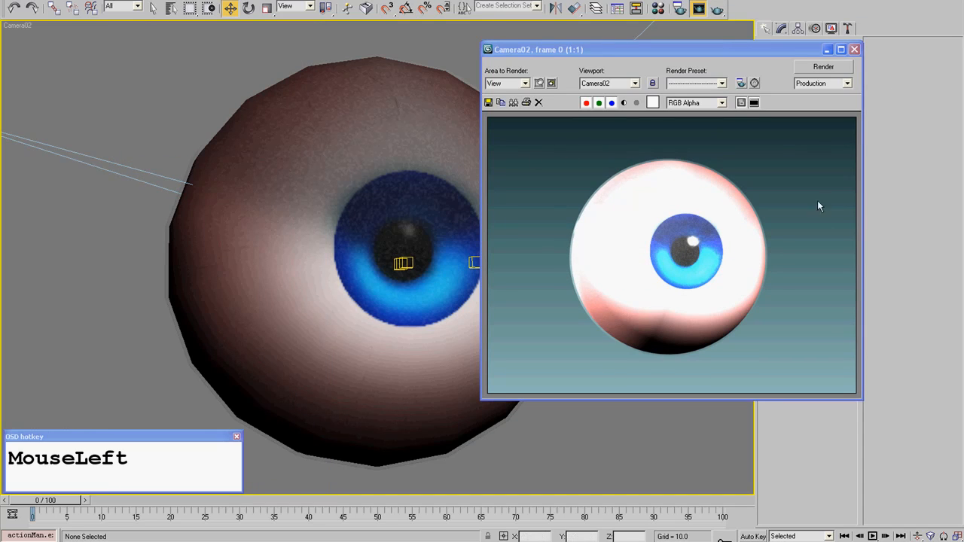
- Switch to a wireframe top view and rename the spotlight at the eyeball's left side as Fill Light
{"action": "left_click", "coordinate": [854, 49]}
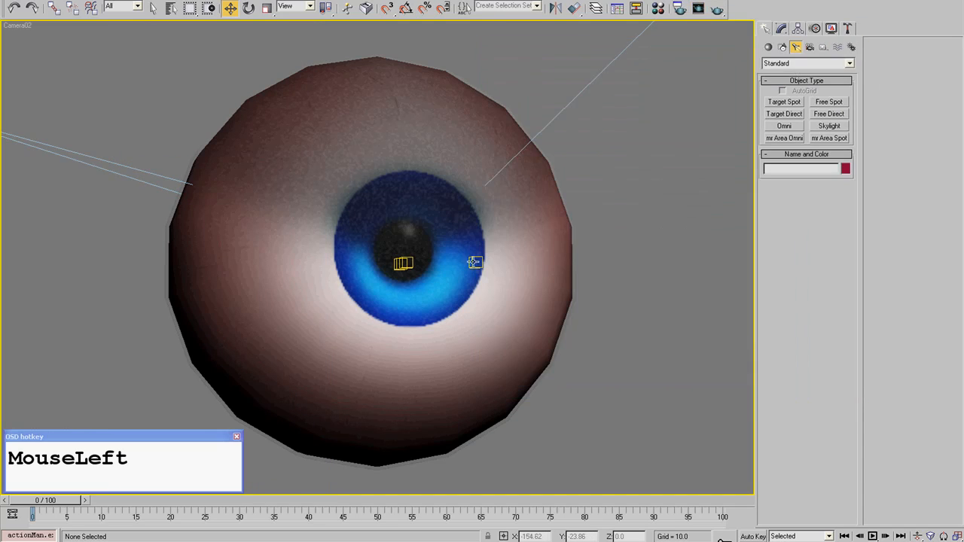
{"action": "key", "text": "t"}
{"action": "scroll", "coordinate": [253, 302], "scroll_direction": "down", "scroll_amount": 6}
{"action": "middle_click_drag", "start_coordinate": [256, 299], "coordinate": [308, 280]}
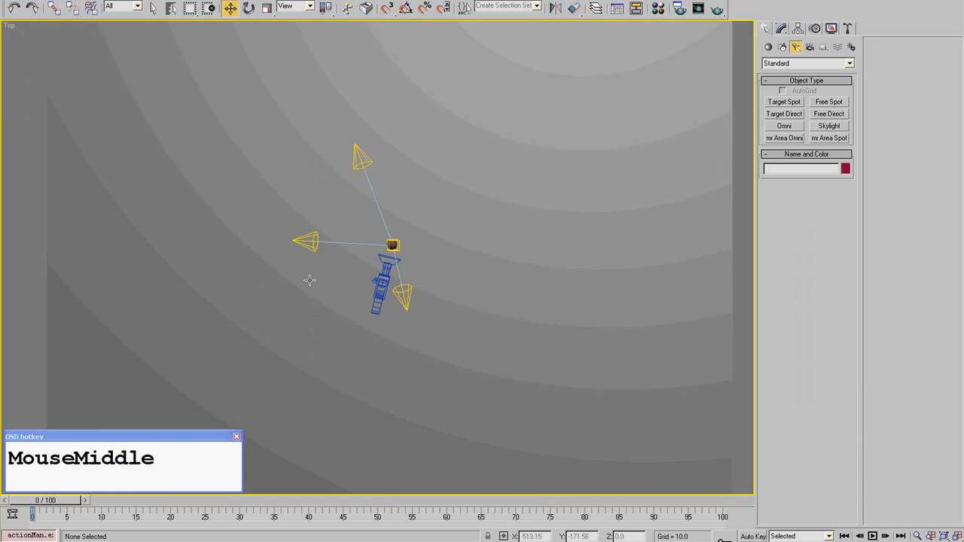
{"action": "scroll", "coordinate": [308, 279], "scroll_direction": "up", "scroll_amount": 3}
{"action": "key", "text": "F3"}
{"action": "scroll", "coordinate": [452, 332], "scroll_direction": "down", "scroll_amount": 1}
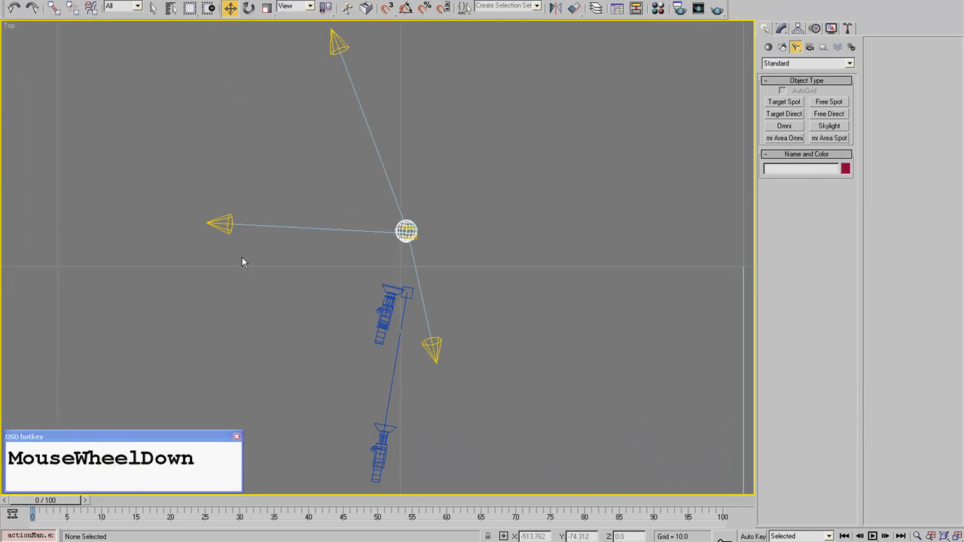
{"action": "left_click", "coordinate": [243, 237]}
{"action": "double_click", "coordinate": [818, 171]}
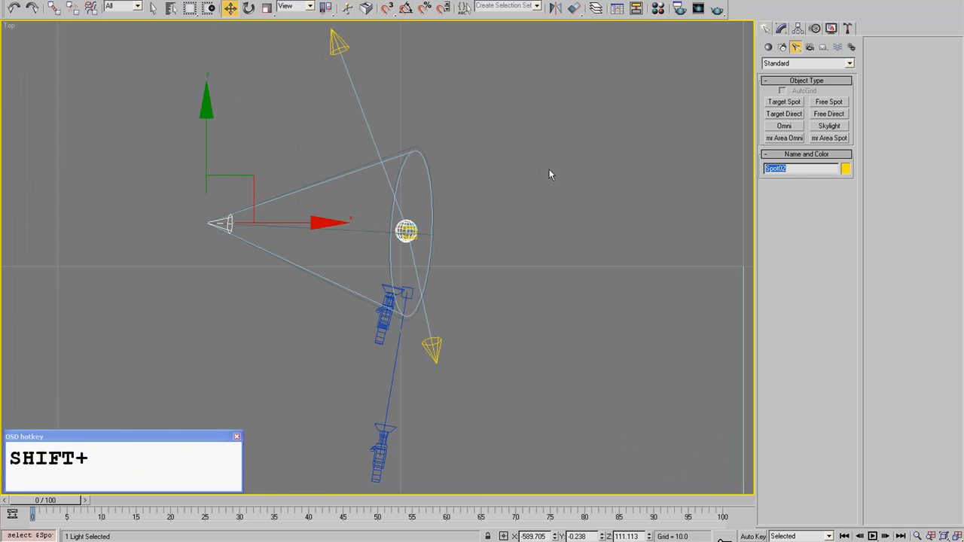
{"action": "type", "text": "Fill Light"}
{"action": "key", "text": "Return"}
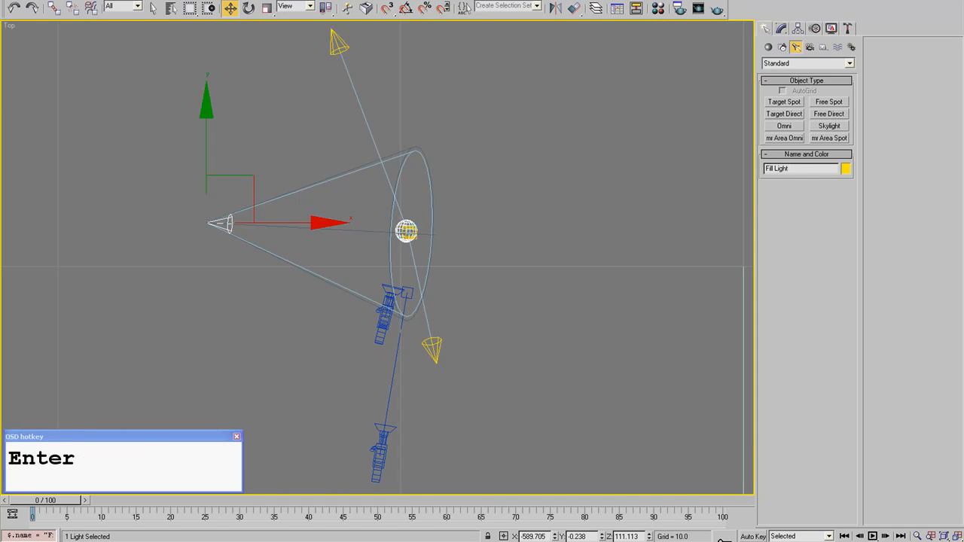
- Move the Fill Light slightly outward in the ground plane to about X -613, Y -32
{"action": "left_click", "coordinate": [192, 205]}
{"action": "left_click", "coordinate": [218, 223]}
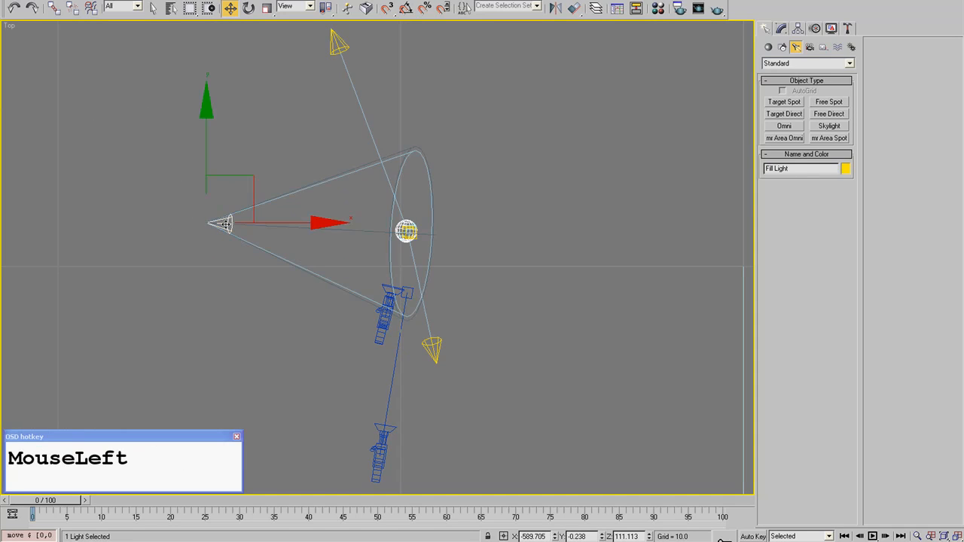
{"action": "left_click_drag", "start_coordinate": [244, 178], "coordinate": [234, 192]}
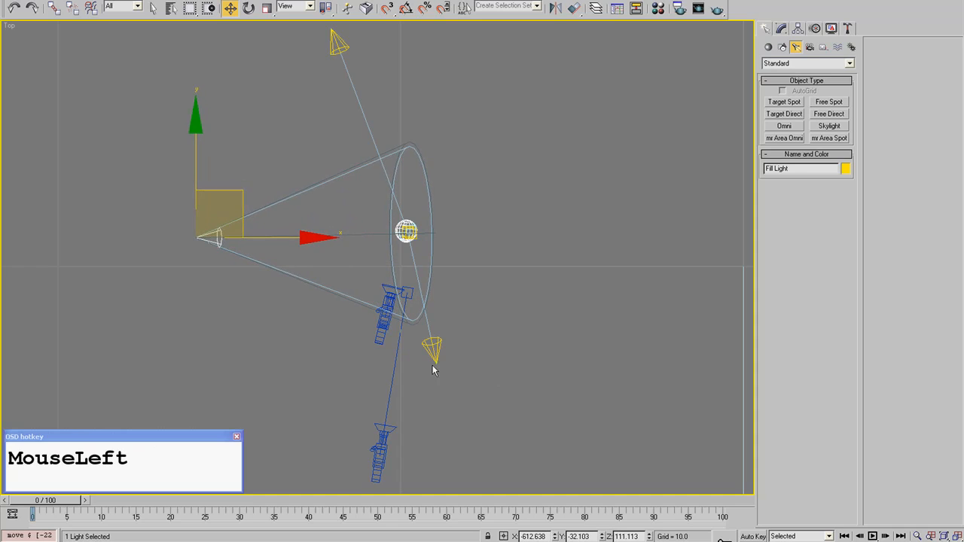
- Rename the spotlight in front of the eyeball as Direct Light, keeping it in place
{"action": "left_click_drag", "start_coordinate": [430, 355], "coordinate": [477, 352]}
{"action": "right_click", "coordinate": [477, 352]}
{"action": "left_click_drag", "start_coordinate": [797, 169], "coordinate": [563, 157]}
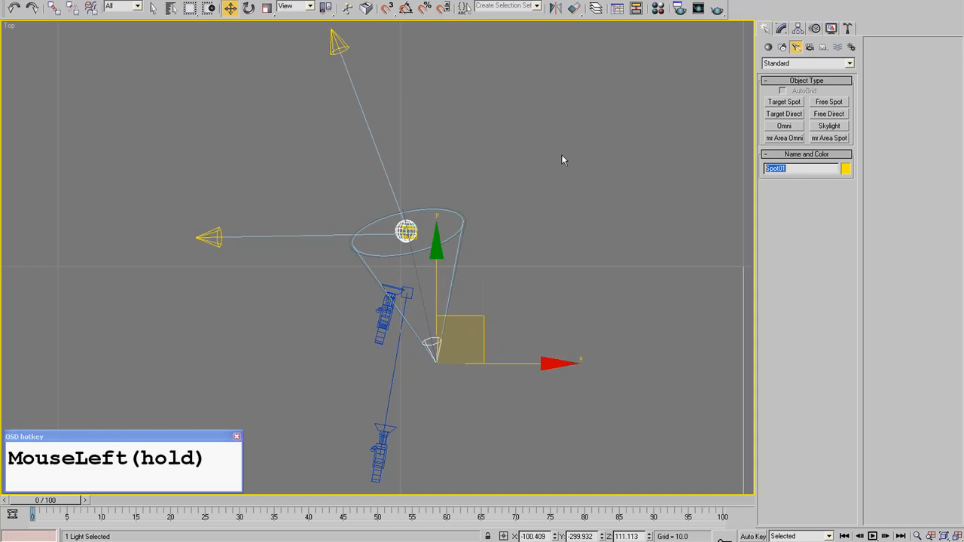
{"action": "type", "text": "Direct"}
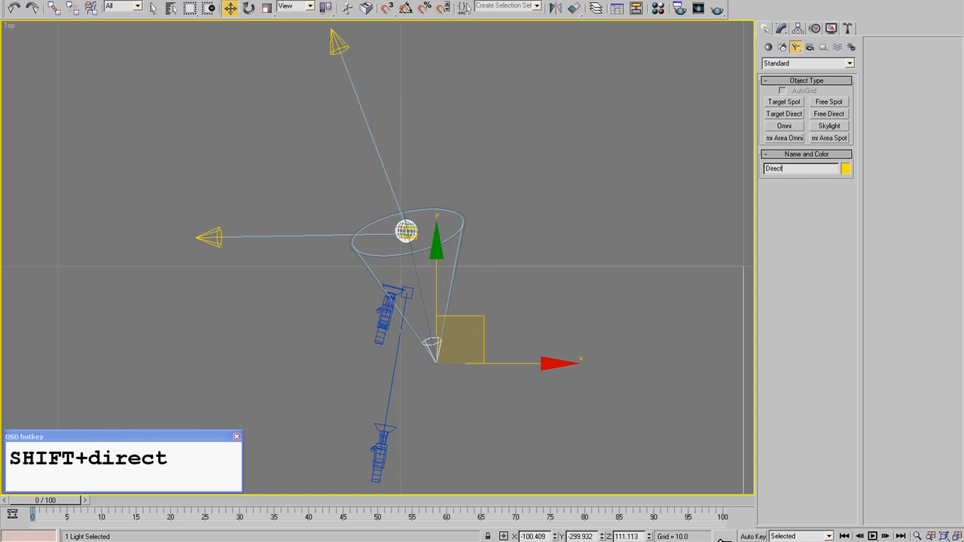
{"action": "type", "text": " Light"}
{"action": "key", "text": "Return"}
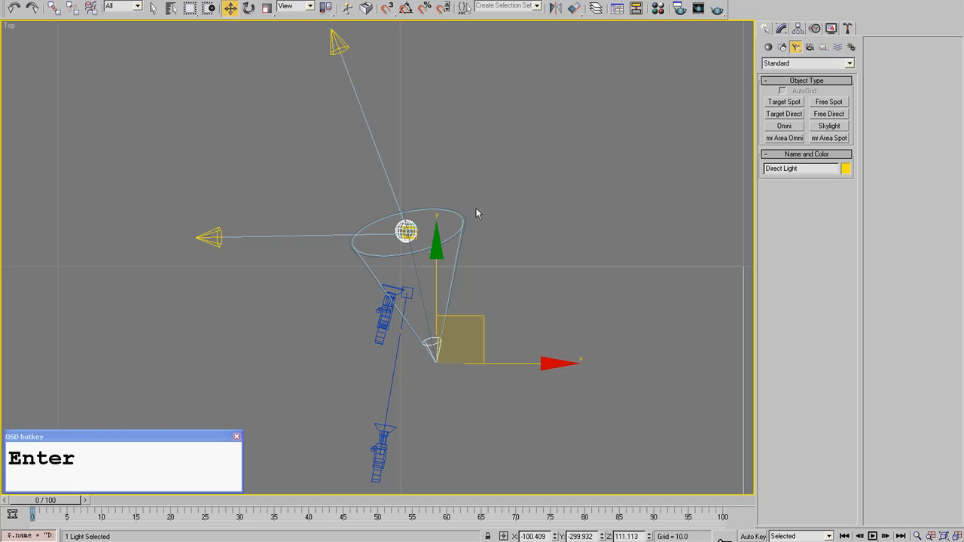
- Rename the spotlight behind the eyeball as Backlight, keeping it in place
{"action": "left_click_drag", "start_coordinate": [333, 38], "coordinate": [230, 108]}
{"action": "right_click", "coordinate": [230, 108]}
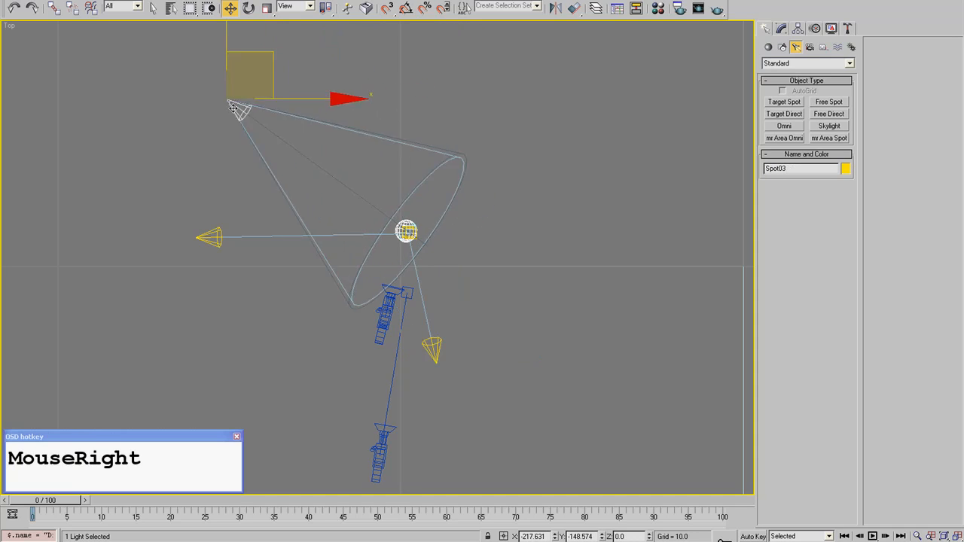
{"action": "left_click", "coordinate": [800, 167]}
{"action": "left_click_drag", "start_coordinate": [799, 167], "coordinate": [583, 187]}
{"action": "type", "text": "Back"}
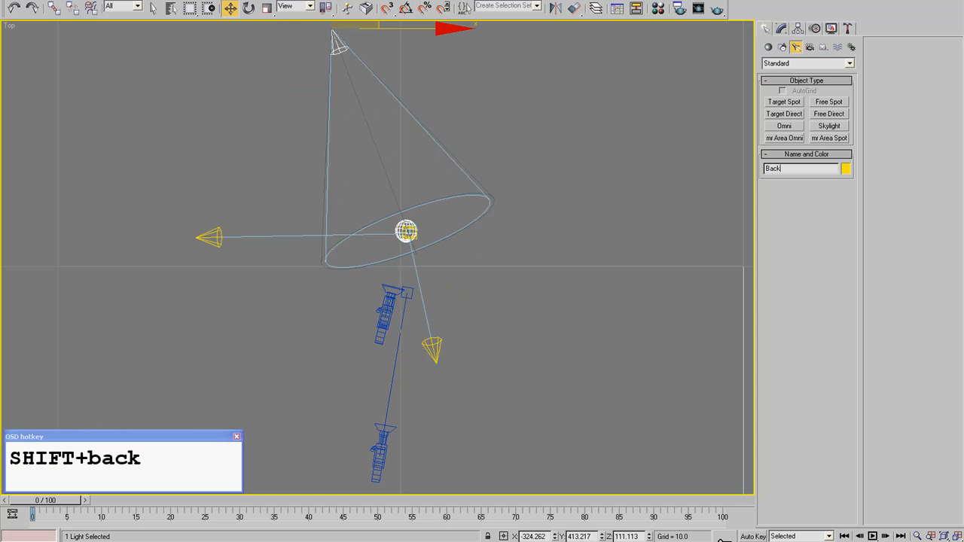
{"action": "type", "text": "light"}
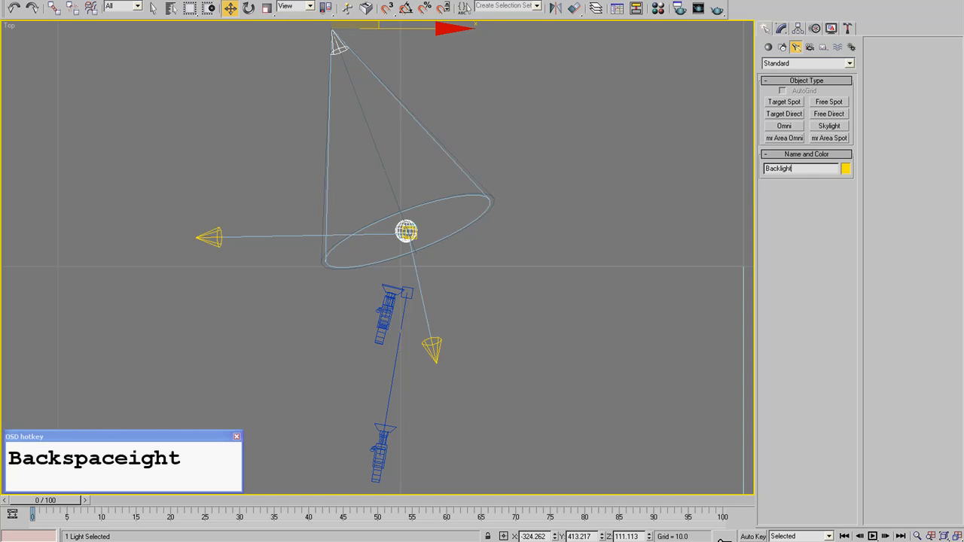
{"action": "key", "text": "Return"}
- Turn off the Backlight and the Fill Light
{"action": "middle_click_drag", "start_coordinate": [488, 213], "coordinate": [445, 153]}
{"action": "left_click", "coordinate": [781, 27]}
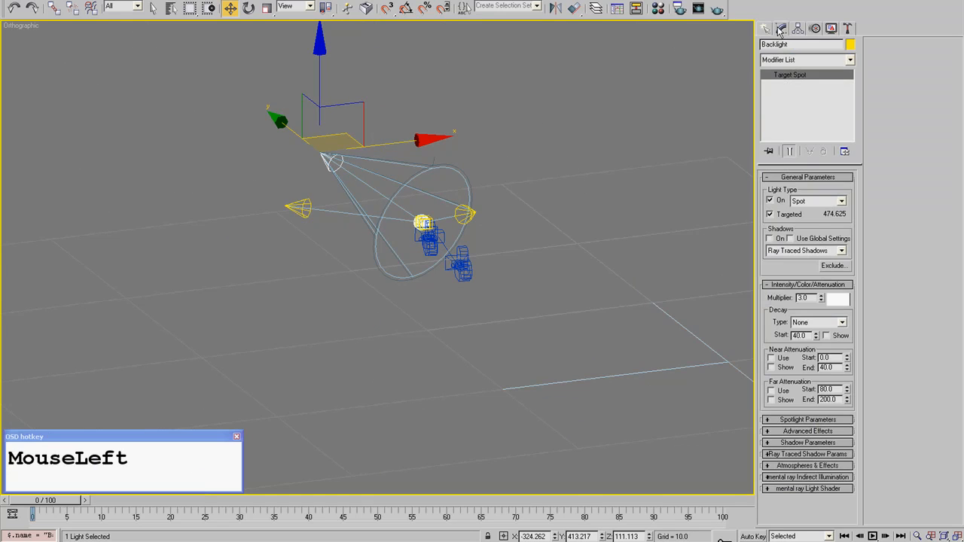
{"action": "left_click", "coordinate": [771, 202]}
{"action": "left_click", "coordinate": [297, 209]}
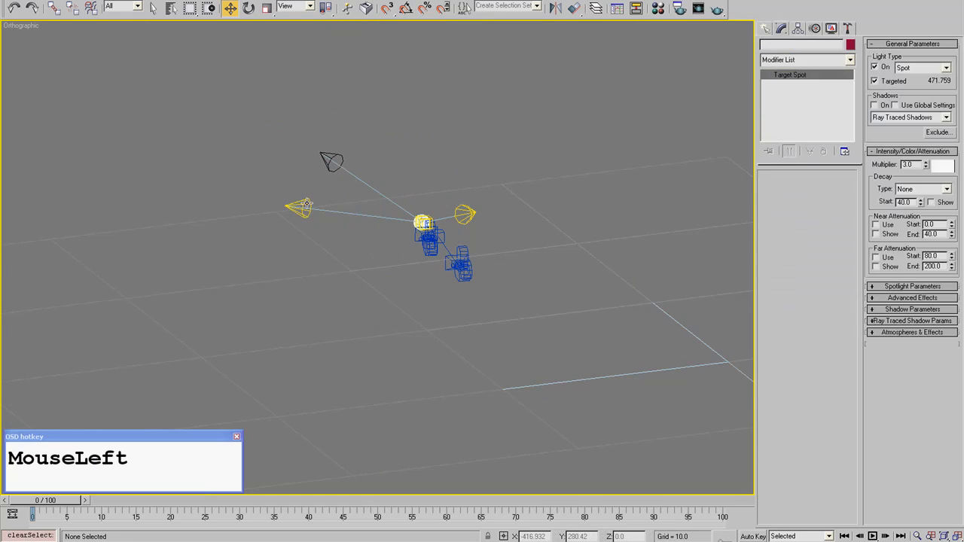
{"action": "left_click", "coordinate": [771, 201]}
- Move the Direct Light sideways in the top view to about X 66, Y -269
{"action": "middle_click_drag", "start_coordinate": [397, 313], "coordinate": [382, 316]}
{"action": "scroll", "coordinate": [413, 239], "scroll_direction": "up", "scroll_amount": 6}
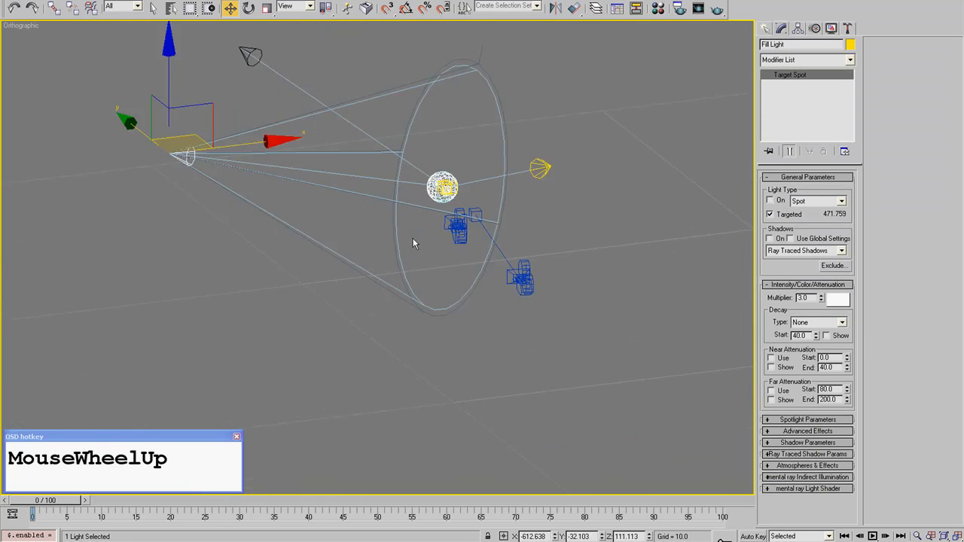
{"action": "left_click", "coordinate": [609, 129]}
{"action": "key", "text": "t"}
{"action": "scroll", "coordinate": [465, 201], "scroll_direction": "down", "scroll_amount": 8}
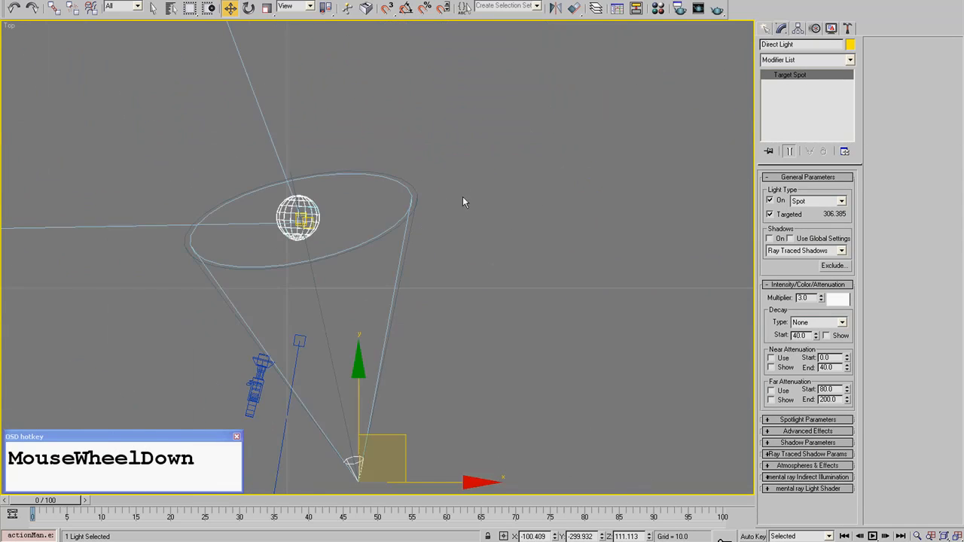
{"action": "left_click_drag", "start_coordinate": [407, 321], "coordinate": [466, 361]}
- Set the Direct Light's intensity multiplier to 1 and clear the selection
{"action": "middle_click_drag", "start_coordinate": [468, 350], "coordinate": [464, 305], "text": "alt"}
{"action": "scroll", "coordinate": [464, 305], "scroll_direction": "up", "scroll_amount": 2}
{"action": "middle_click_drag", "start_coordinate": [369, 326], "coordinate": [398, 280]}
{"action": "scroll", "coordinate": [398, 280], "scroll_direction": "up", "scroll_amount": 2}
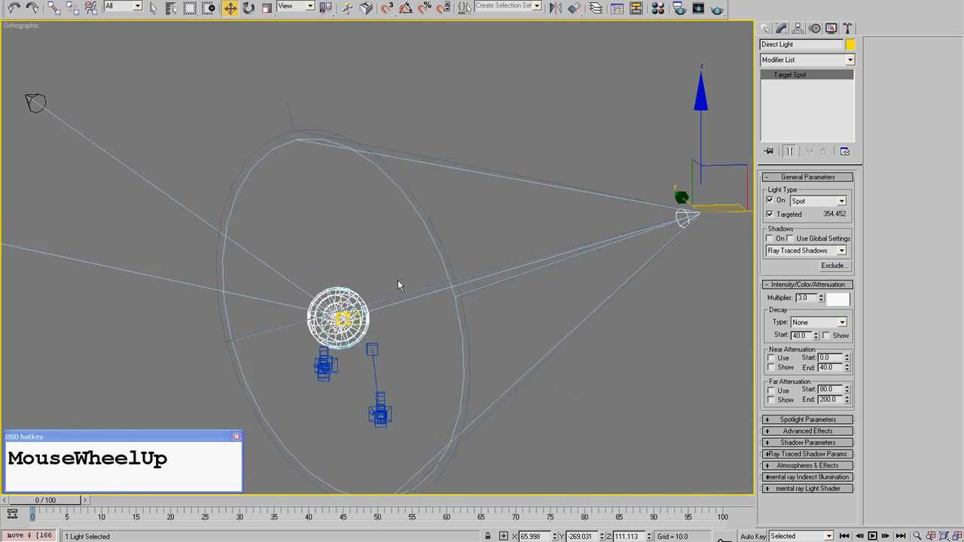
{"action": "middle_click_drag", "start_coordinate": [330, 280], "coordinate": [396, 233]}
{"action": "scroll", "coordinate": [396, 232], "scroll_direction": "up", "scroll_amount": 1}
{"action": "left_click_drag", "start_coordinate": [812, 298], "coordinate": [784, 294]}
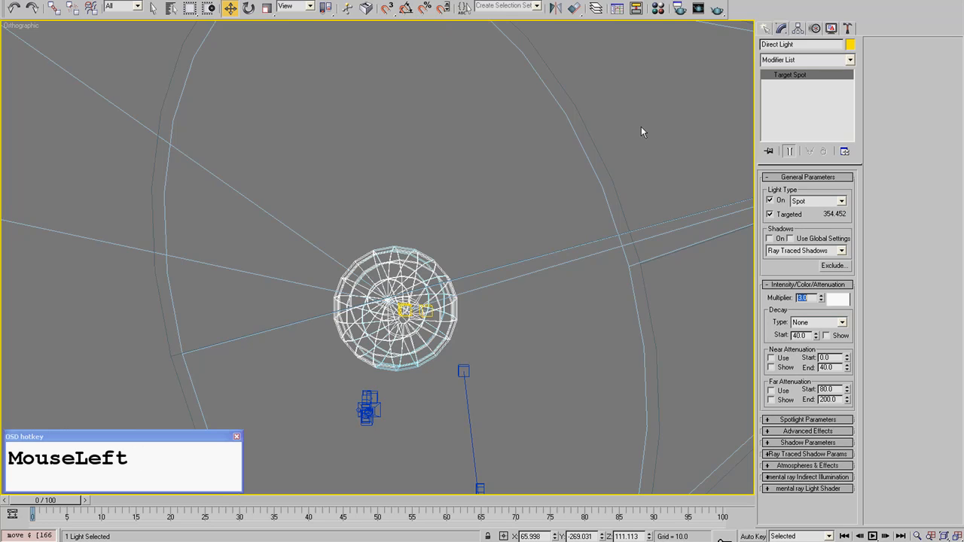
{"action": "type", "text": "1"}
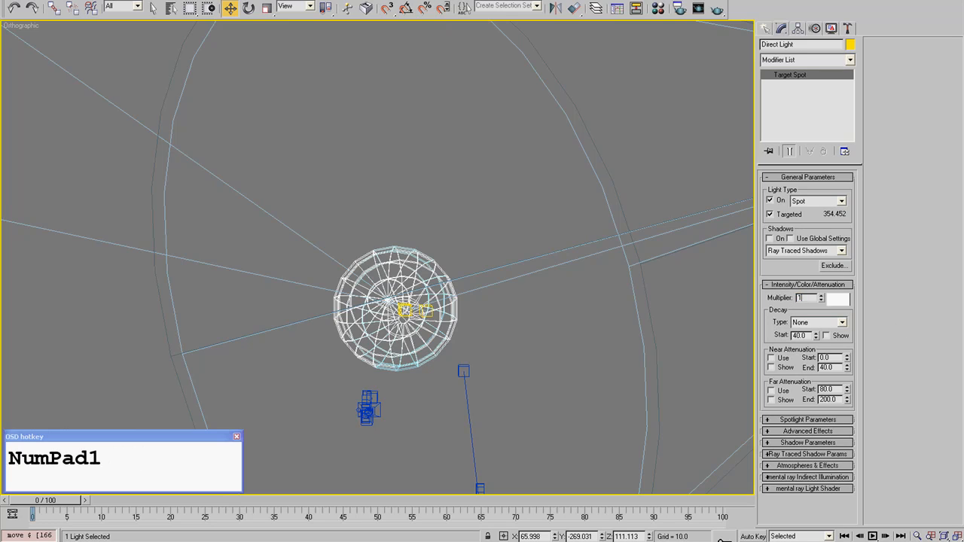
{"action": "left_click", "coordinate": [397, 157]}
- Render the shaded Camera02 view and examine the iris and the light falloff up close in the rendered image
{"action": "key", "text": "c"}
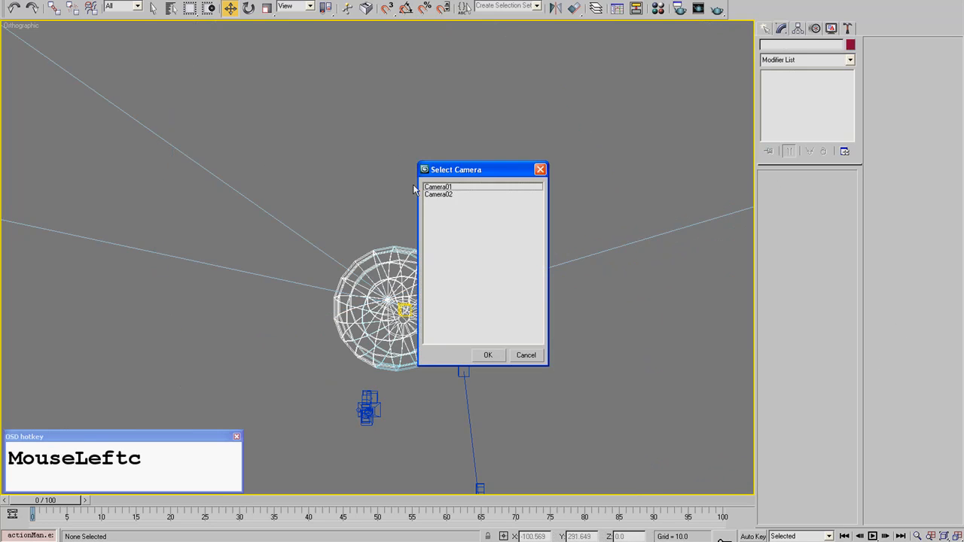
{"action": "left_click", "coordinate": [444, 194]}
{"action": "left_click", "coordinate": [445, 196]}
{"action": "key", "text": "F3"}
{"action": "left_click", "coordinate": [716, 9]}
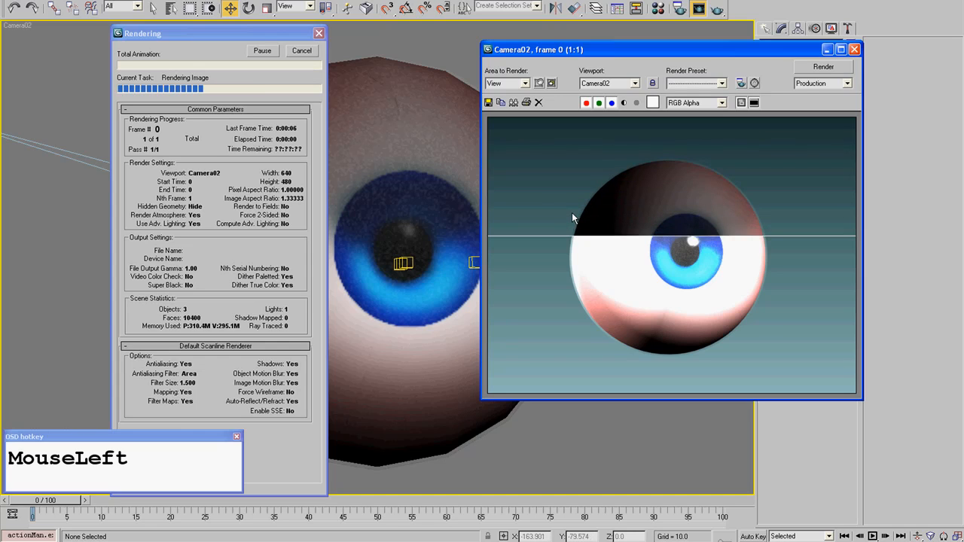
{"action": "scroll", "coordinate": [691, 276], "scroll_direction": "up", "scroll_amount": 2}
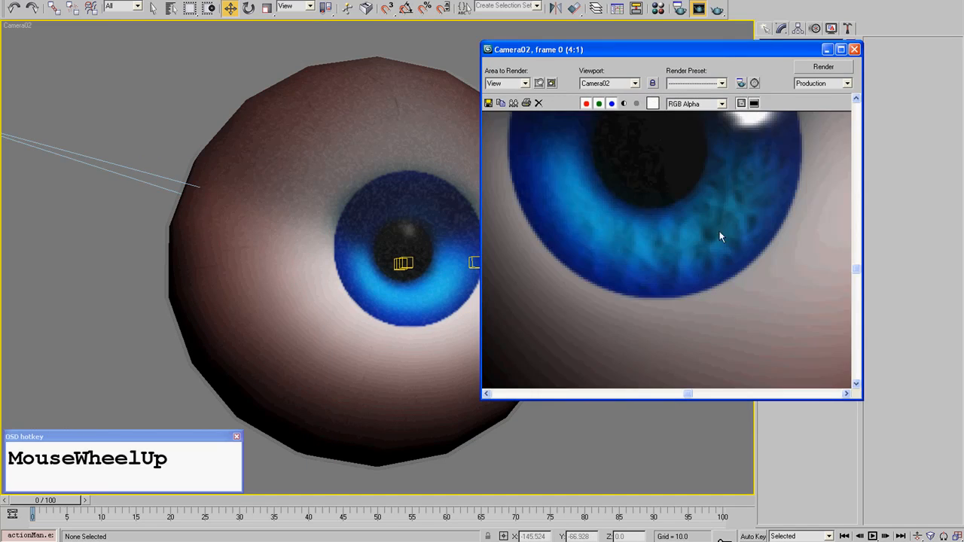
{"action": "scroll", "coordinate": [720, 231], "scroll_direction": "down", "scroll_amount": 1}
{"action": "scroll", "coordinate": [720, 287], "scroll_direction": "down", "scroll_amount": 1}
{"action": "scroll", "coordinate": [703, 276], "scroll_direction": "up", "scroll_amount": 2}
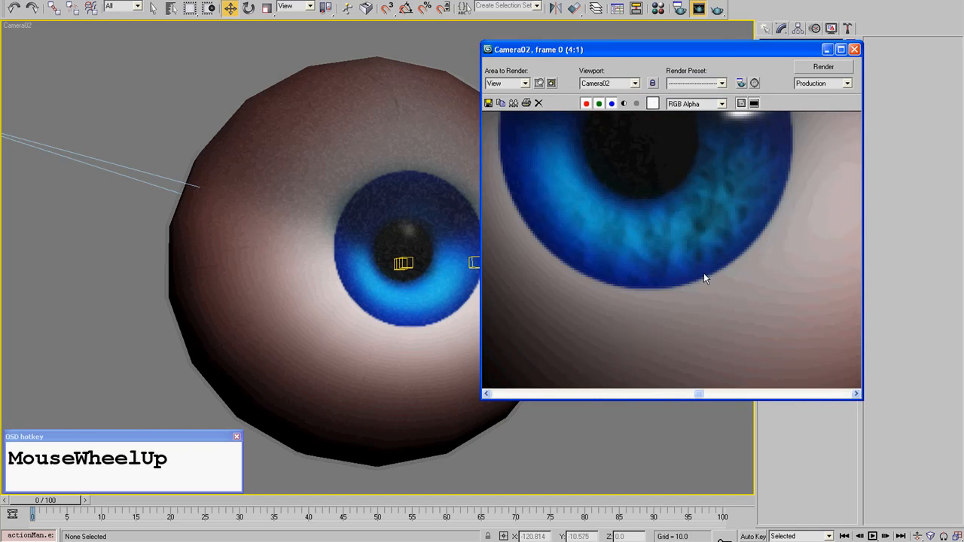
{"action": "scroll", "coordinate": [730, 167], "scroll_direction": "down", "scroll_amount": 2}
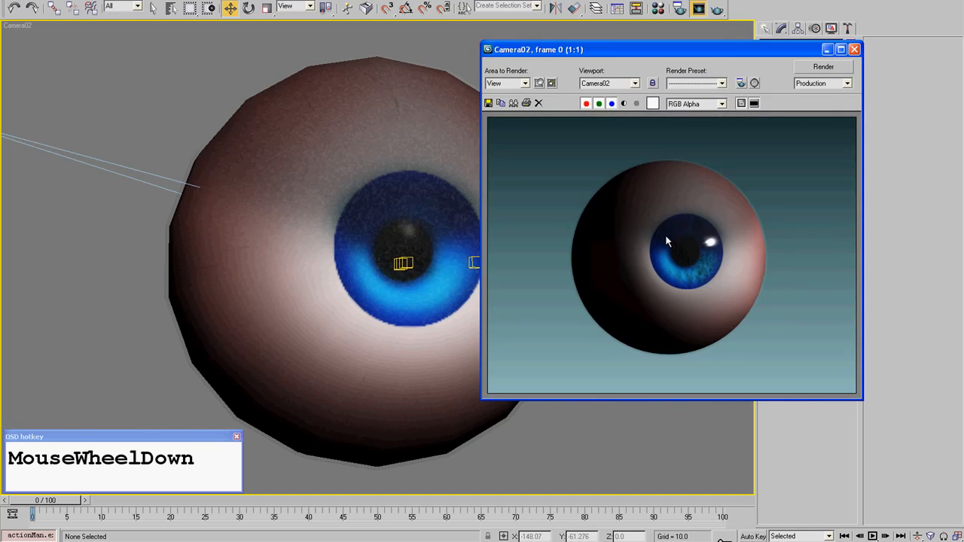
- Close the render and turn on ray-traced shadows for the Direct Light, selecting it in a wireframe top view
{"action": "left_click", "coordinate": [854, 49]}
{"action": "key", "text": "t"}
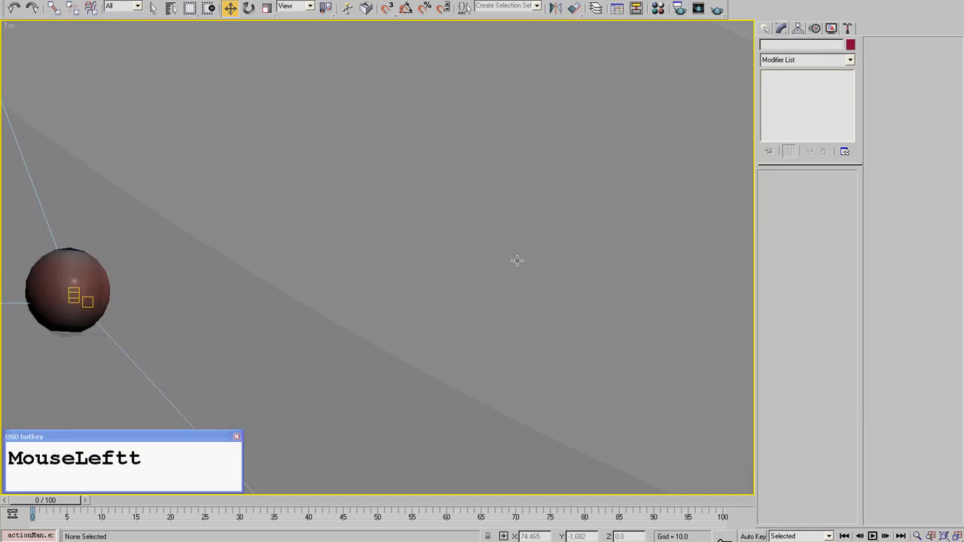
{"action": "scroll", "coordinate": [512, 261], "scroll_direction": "down", "scroll_amount": 2}
{"action": "scroll", "coordinate": [381, 301], "scroll_direction": "down", "scroll_amount": 3}
{"action": "left_click", "coordinate": [379, 309]}
{"action": "key", "text": "F3"}
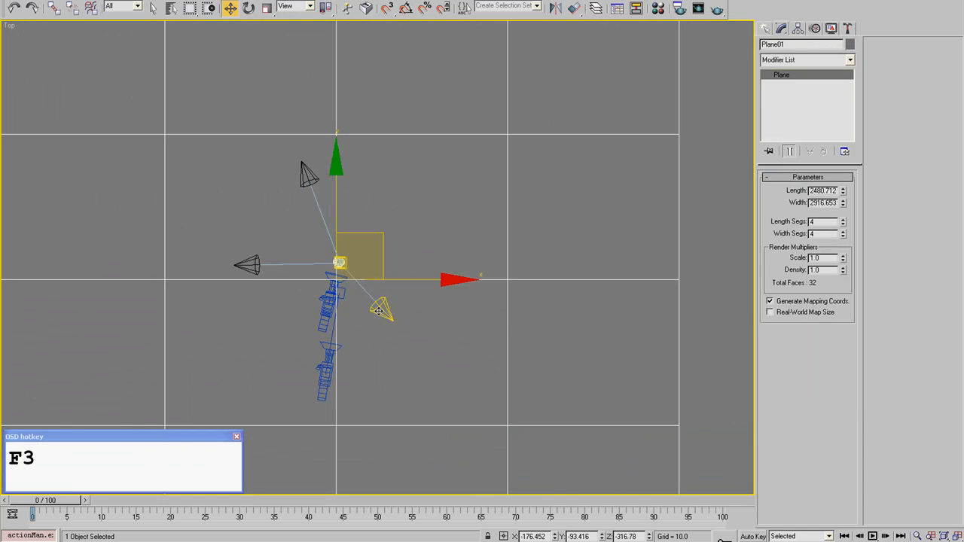
{"action": "left_click", "coordinate": [379, 309]}
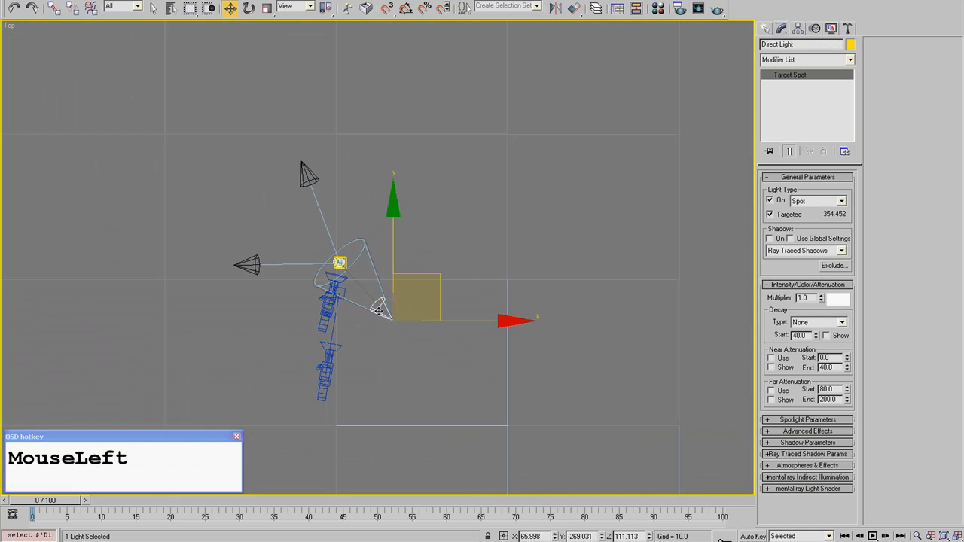
{"action": "left_click", "coordinate": [771, 238]}
- Render the Camera02 view again, examine the eyeball's shadows up close and close the rendered image
{"action": "key", "text": "c"}
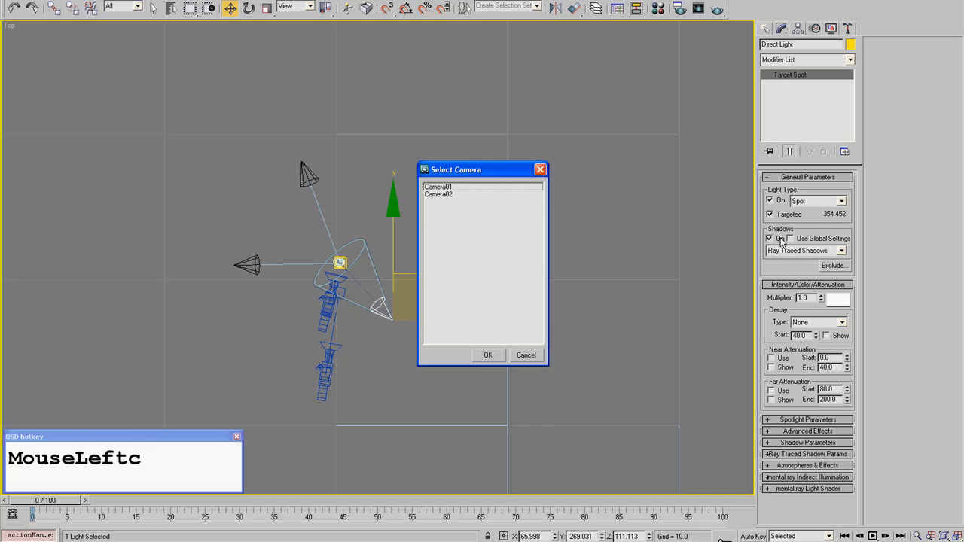
{"action": "double_click", "coordinate": [447, 195]}
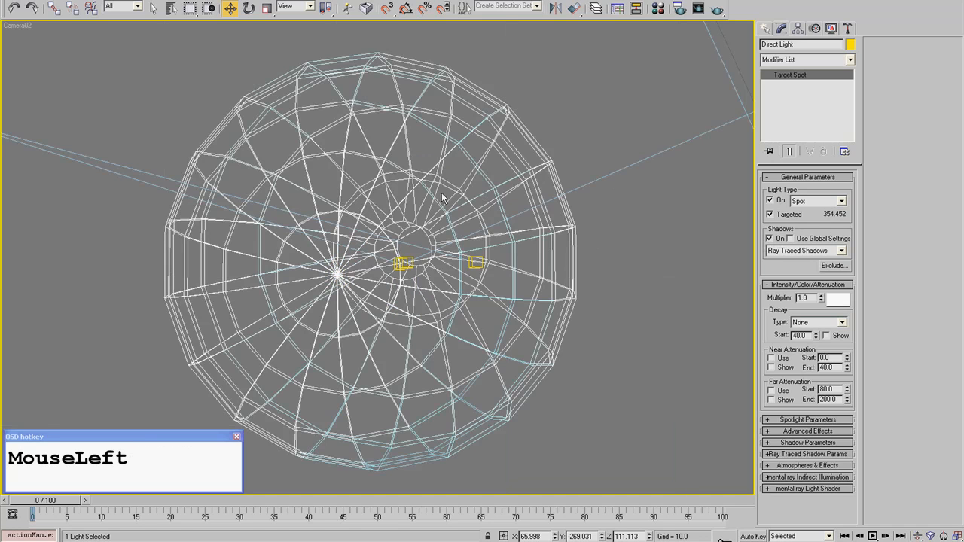
{"action": "left_click", "coordinate": [698, 8]}
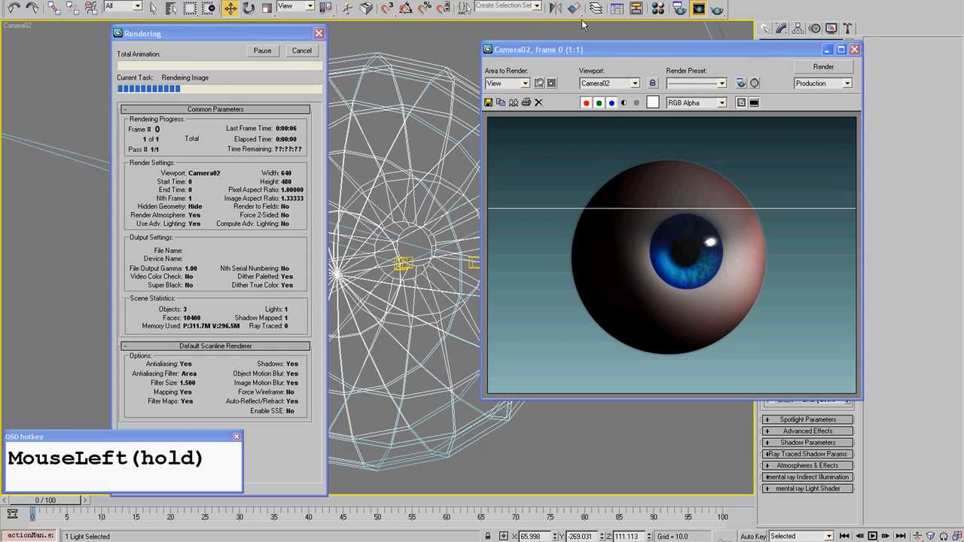
{"action": "left_click_drag", "start_coordinate": [590, 49], "coordinate": [500, 34]}
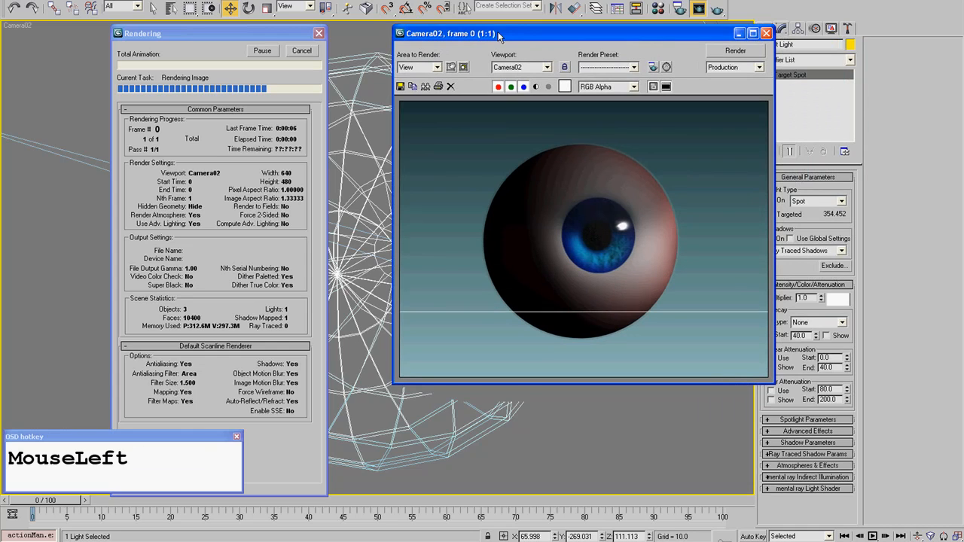
{"action": "scroll", "coordinate": [641, 267], "scroll_direction": "up", "scroll_amount": 2}
{"action": "middle_click_drag", "start_coordinate": [630, 279], "coordinate": [607, 286]}
{"action": "scroll", "coordinate": [604, 283], "scroll_direction": "down", "scroll_amount": 2}
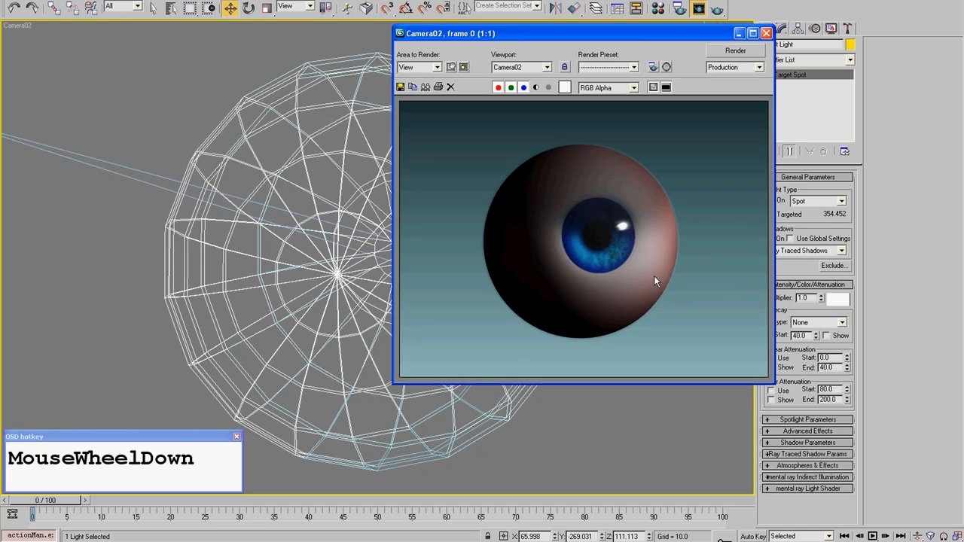
{"action": "left_click", "coordinate": [766, 34]}
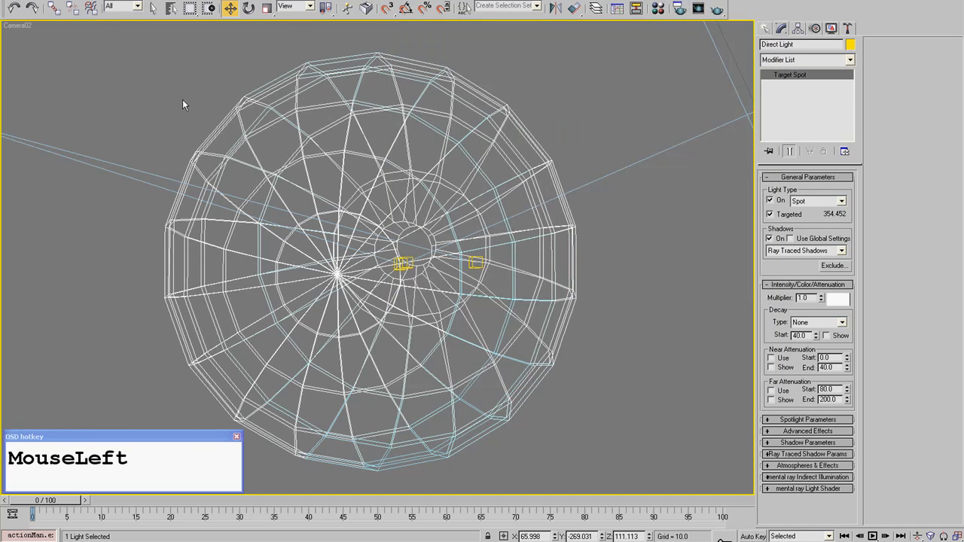
- Clear the selection and review the Light Tracer advanced lighting settings in the render setup
{"action": "left_click", "coordinate": [183, 101]}
{"action": "left_click", "coordinate": [765, 29]}
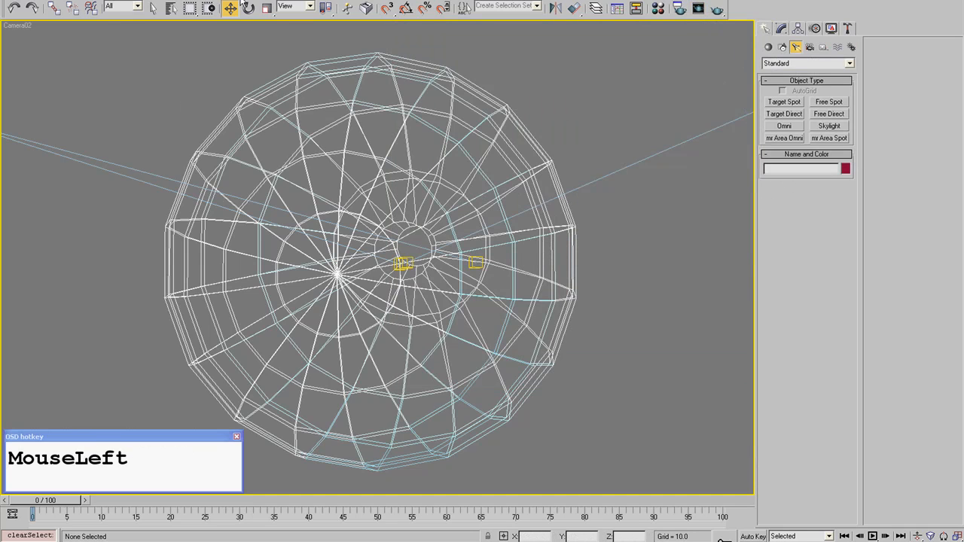
{"action": "left_click", "coordinate": [241, 1]}
{"action": "left_click", "coordinate": [269, 13]}
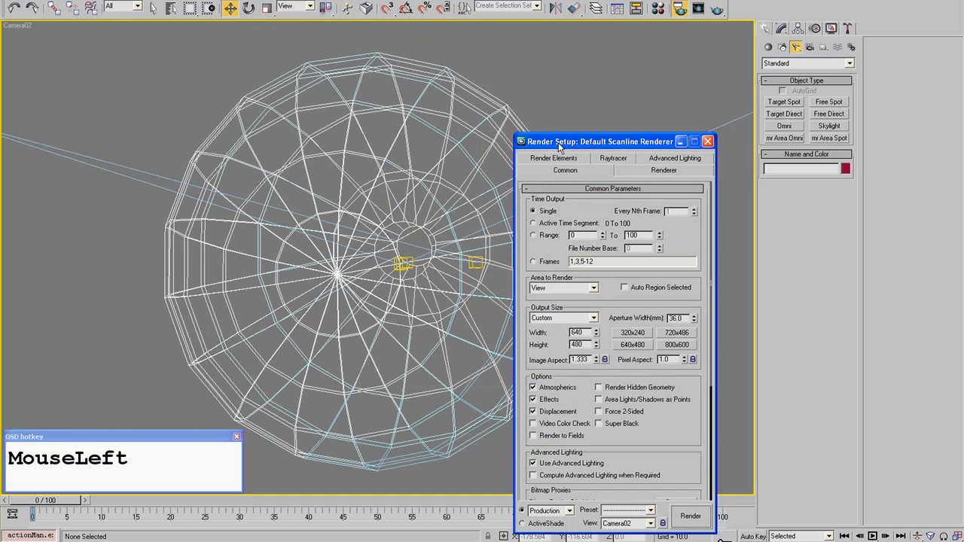
{"action": "left_click", "coordinate": [674, 158]}
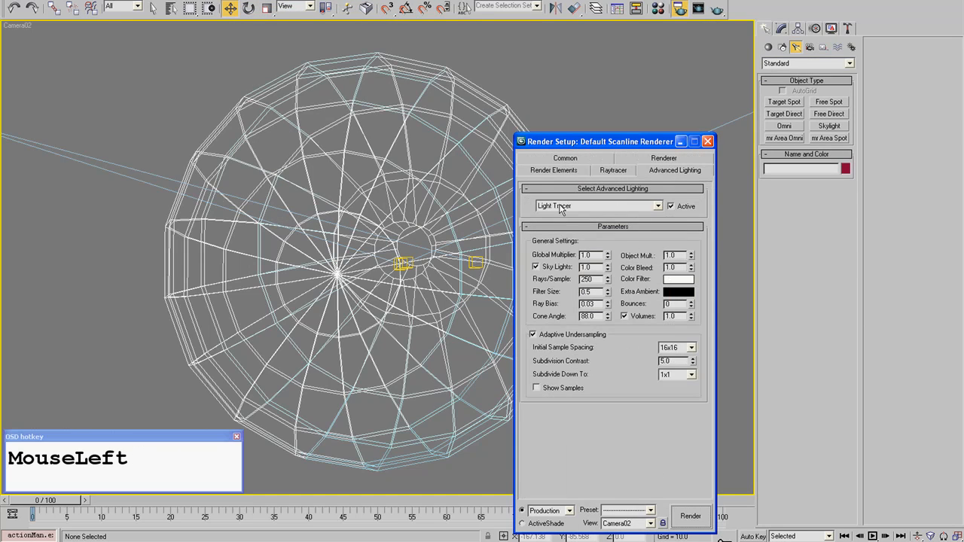
- Start a Camera02 render, cancel it partway, and close the rendered image and the render setup
{"action": "left_click", "coordinate": [691, 516]}
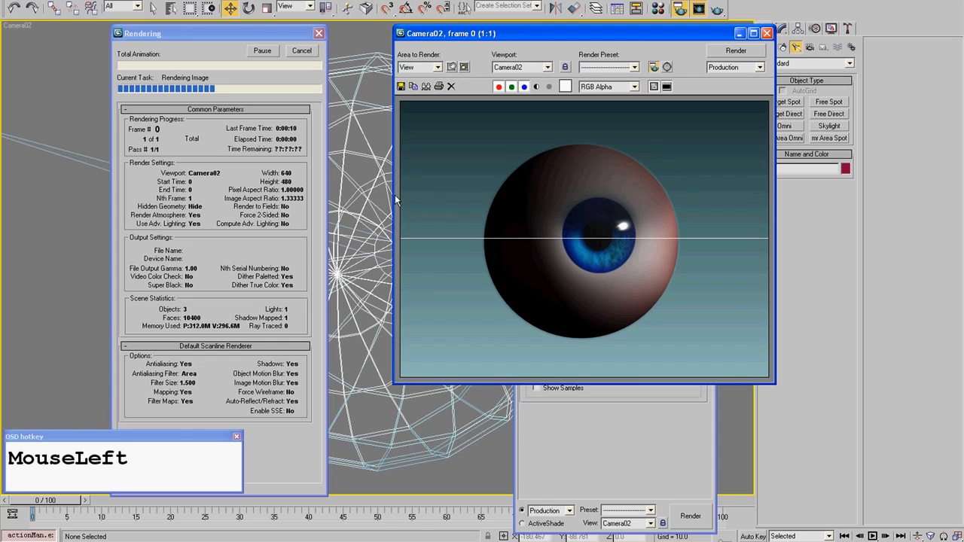
{"action": "left_click", "coordinate": [302, 51]}
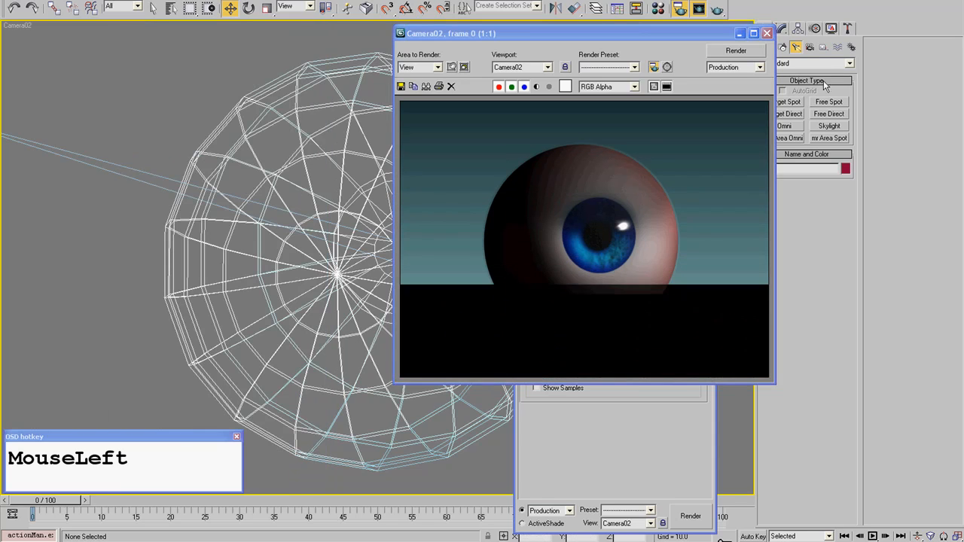
{"action": "left_click", "coordinate": [767, 33]}
{"action": "left_click", "coordinate": [707, 142]}
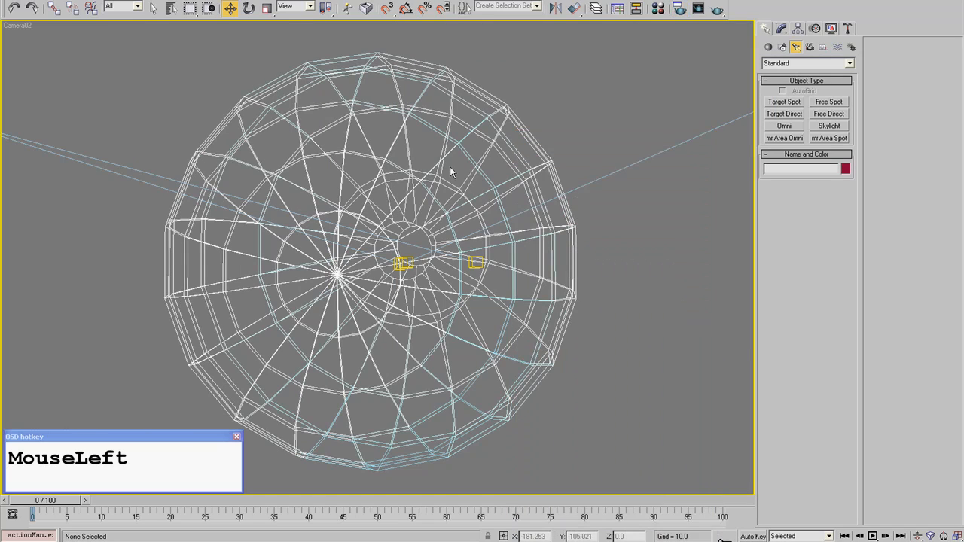
- Examine the light placement around the eyeball and floor plane in a perspective view, alternating shaded and wireframe display
{"action": "key", "text": "F3"}
{"action": "left_click", "coordinate": [662, 256]}
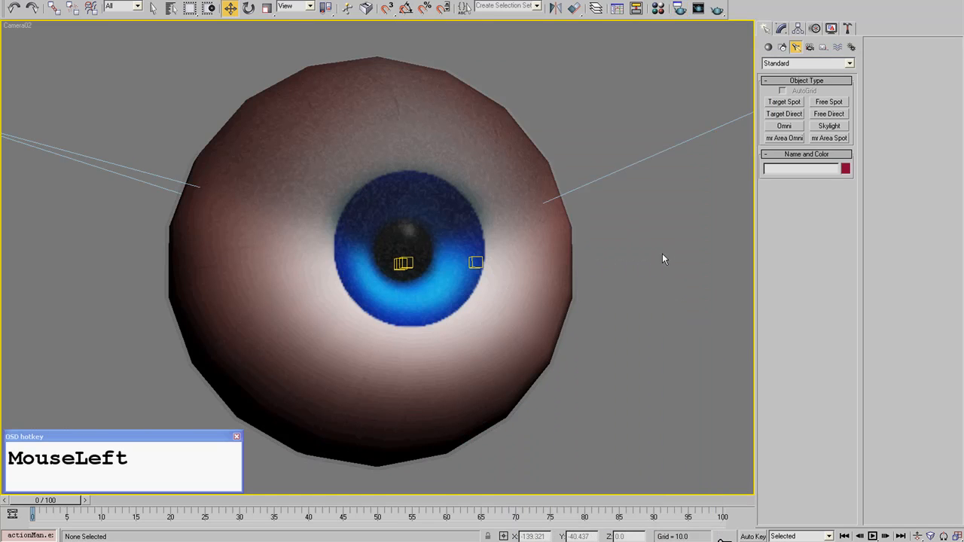
{"action": "middle_click_drag", "start_coordinate": [662, 256], "coordinate": [588, 311]}
{"action": "scroll", "coordinate": [574, 259], "scroll_direction": "down", "scroll_amount": 3}
{"action": "scroll", "coordinate": [573, 256], "scroll_direction": "down", "scroll_amount": 5}
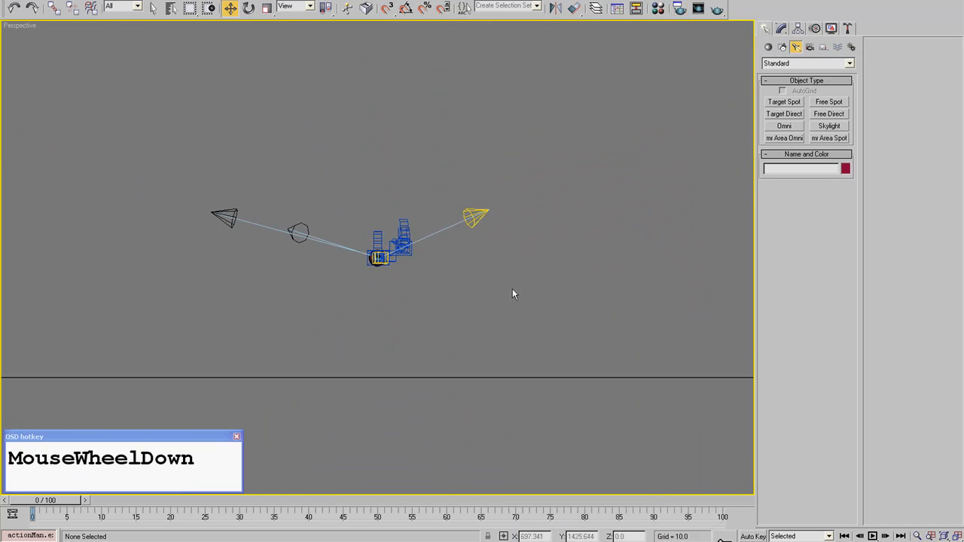
{"action": "left_click", "coordinate": [389, 385]}
{"action": "left_click", "coordinate": [381, 378]}
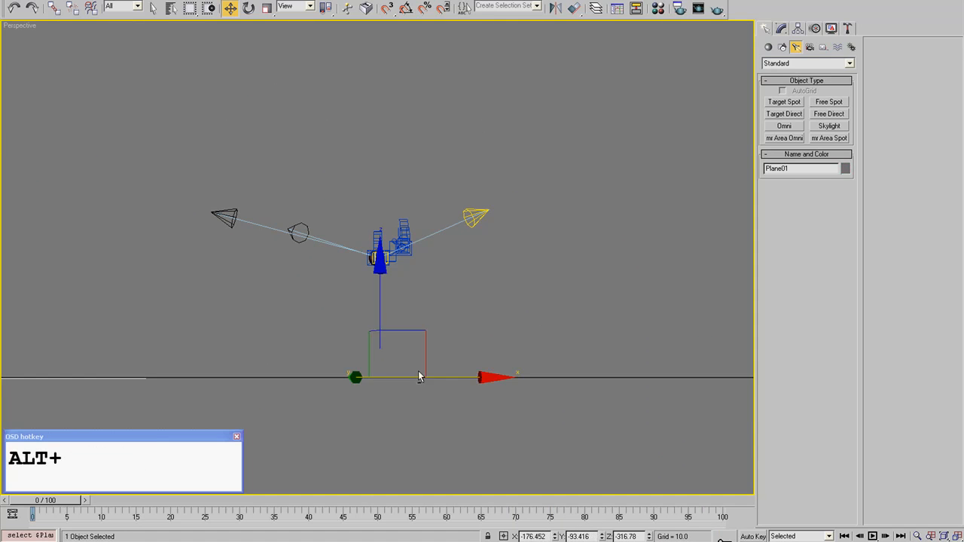
{"action": "middle_click_drag", "start_coordinate": [381, 378], "coordinate": [469, 345], "text": "alt"}
{"action": "scroll", "coordinate": [401, 310], "scroll_direction": "down", "scroll_amount": 3}
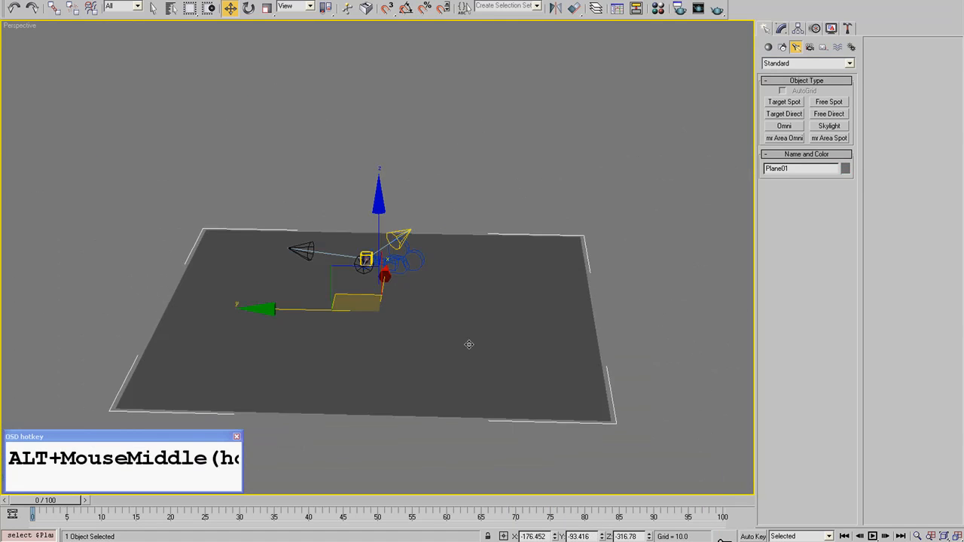
{"action": "scroll", "coordinate": [449, 346], "scroll_direction": "up", "scroll_amount": 4}
{"action": "key", "text": "F3"}
{"action": "scroll", "coordinate": [391, 322], "scroll_direction": "up", "scroll_amount": 4}
{"action": "key", "text": "F3"}
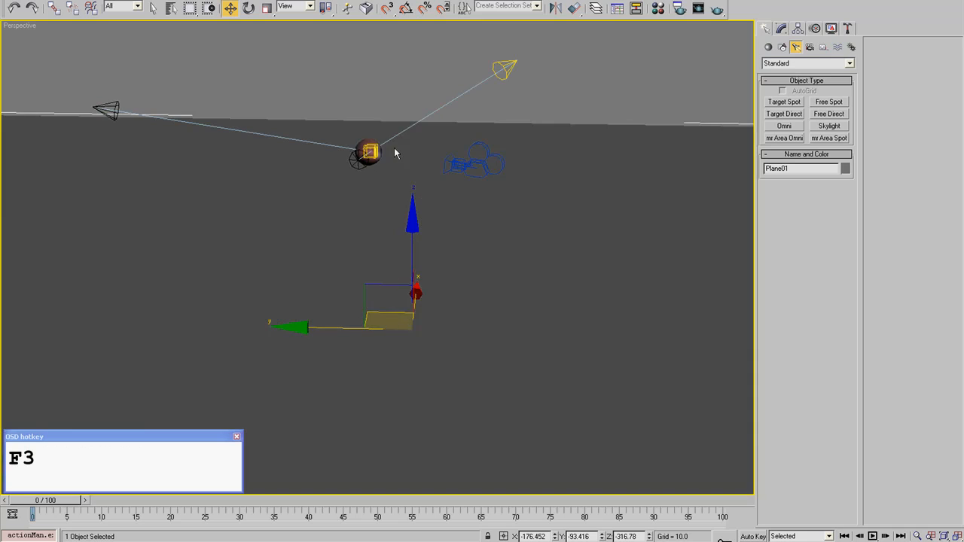
{"action": "middle_click_drag", "start_coordinate": [379, 256], "coordinate": [424, 332], "text": "alt"}
{"action": "scroll", "coordinate": [393, 294], "scroll_direction": "down", "scroll_amount": 4}
{"action": "scroll", "coordinate": [424, 331], "scroll_direction": "up", "scroll_amount": 4}
{"action": "key", "text": "F3"}
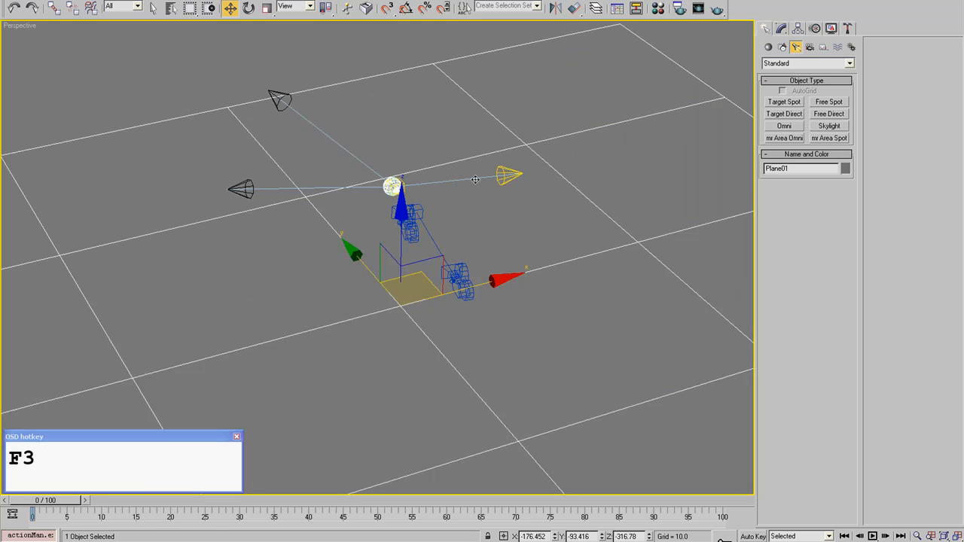
- Select the Direct Light in a shaded front view, show its parameters and examine its cone around the eyeball
{"action": "key", "text": "F3"}
{"action": "middle_click_drag", "start_coordinate": [539, 121], "coordinate": [570, 176], "text": "alt"}
{"action": "left_click", "coordinate": [571, 176]}
{"action": "key", "text": "f"}
{"action": "middle_click_drag", "start_coordinate": [261, 174], "coordinate": [545, 146]}
{"action": "scroll", "coordinate": [452, 188], "scroll_direction": "up", "scroll_amount": 3}
{"action": "middle_click_drag", "start_coordinate": [353, 219], "coordinate": [480, 279]}
{"action": "scroll", "coordinate": [481, 264], "scroll_direction": "down", "scroll_amount": 2}
{"action": "scroll", "coordinate": [483, 271], "scroll_direction": "down", "scroll_amount": 3}
{"action": "left_click", "coordinate": [685, 113]}
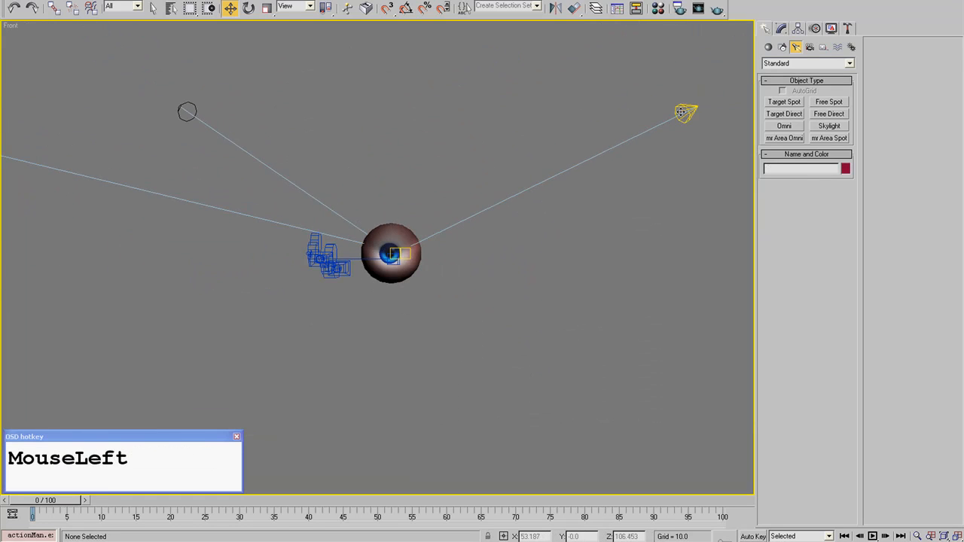
{"action": "left_click", "coordinate": [781, 28]}
{"action": "middle_click_drag", "start_coordinate": [382, 220], "coordinate": [399, 234], "text": "alt"}
{"action": "middle_click_drag", "start_coordinate": [295, 172], "coordinate": [402, 217]}
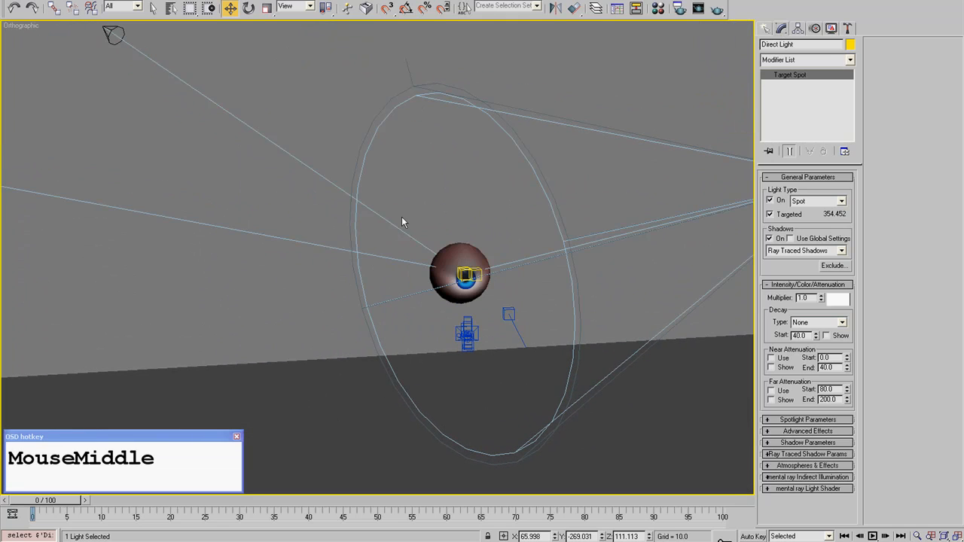
- Reopen the last rendered image, examine the iris up close, close it and clear the selection
{"action": "left_click", "coordinate": [253, 2]}
{"action": "left_click", "coordinate": [253, 24]}
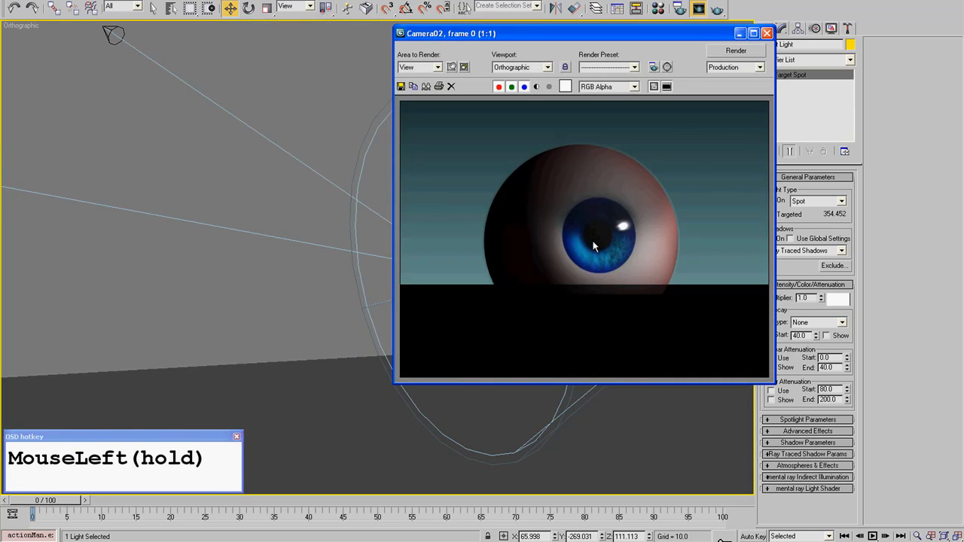
{"action": "scroll", "coordinate": [582, 233], "scroll_direction": "up", "scroll_amount": 1}
{"action": "scroll", "coordinate": [581, 238], "scroll_direction": "down", "scroll_amount": 1}
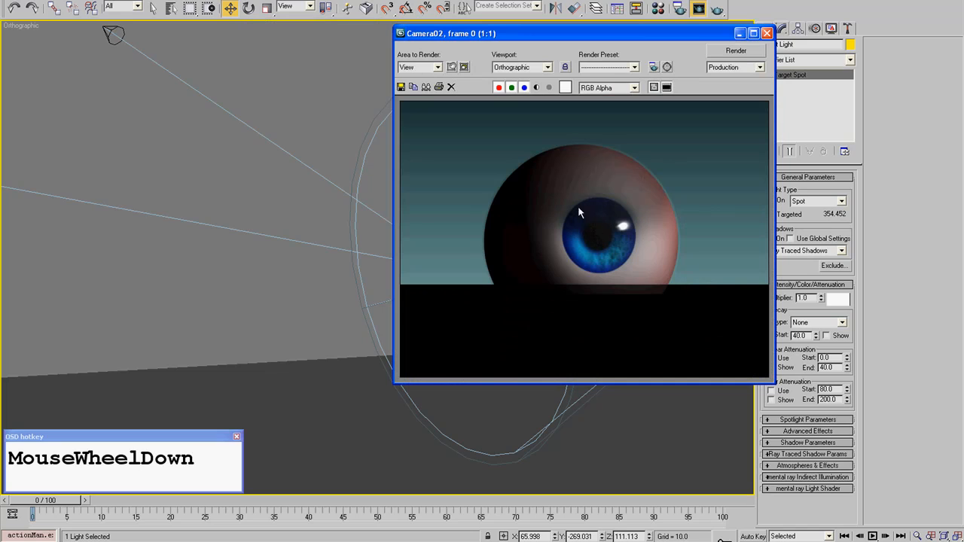
{"action": "left_click", "coordinate": [767, 33]}
{"action": "left_click", "coordinate": [399, 149]}
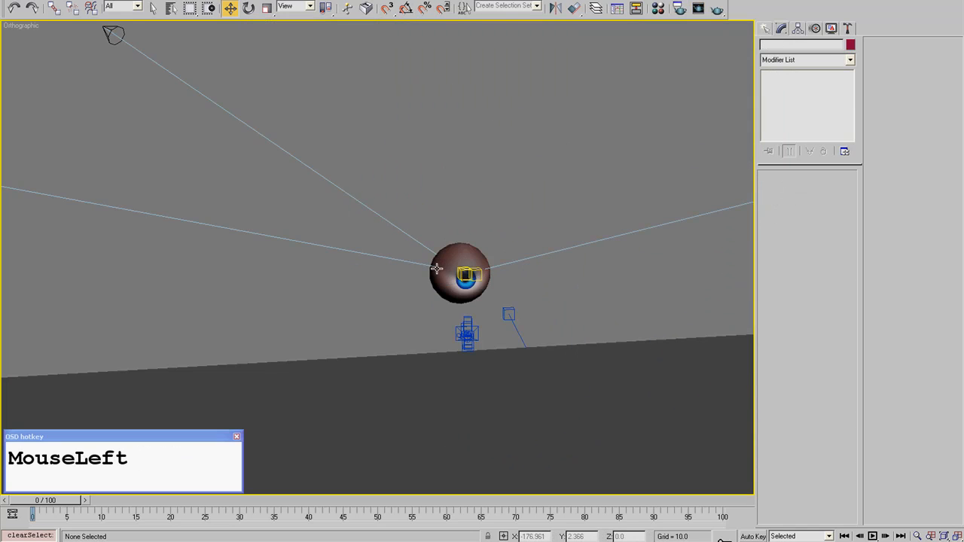
- Return to the Camera02 view, look at the last rendered image again and close it
{"action": "key", "text": "c"}
{"action": "double_click", "coordinate": [454, 192]}
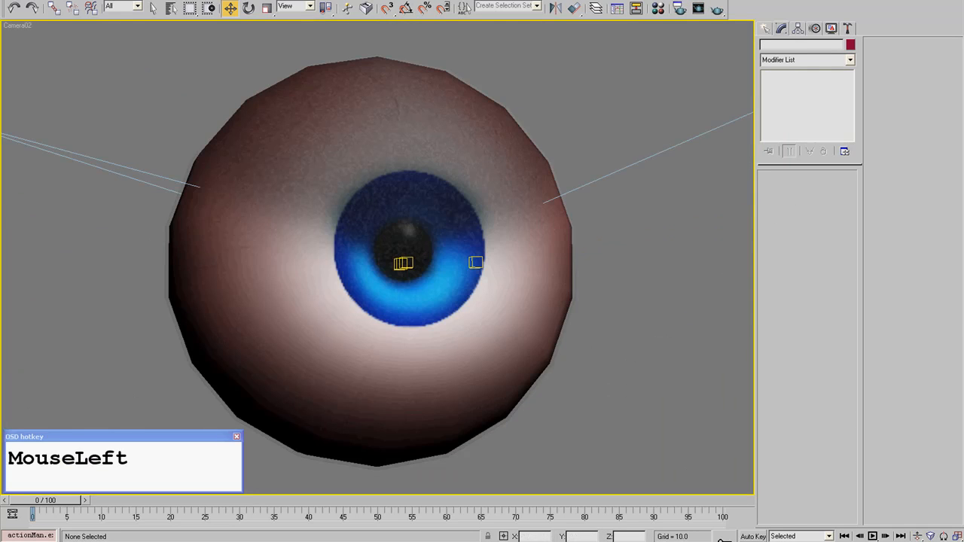
{"action": "left_click", "coordinate": [249, 0]}
{"action": "left_click", "coordinate": [249, 24]}
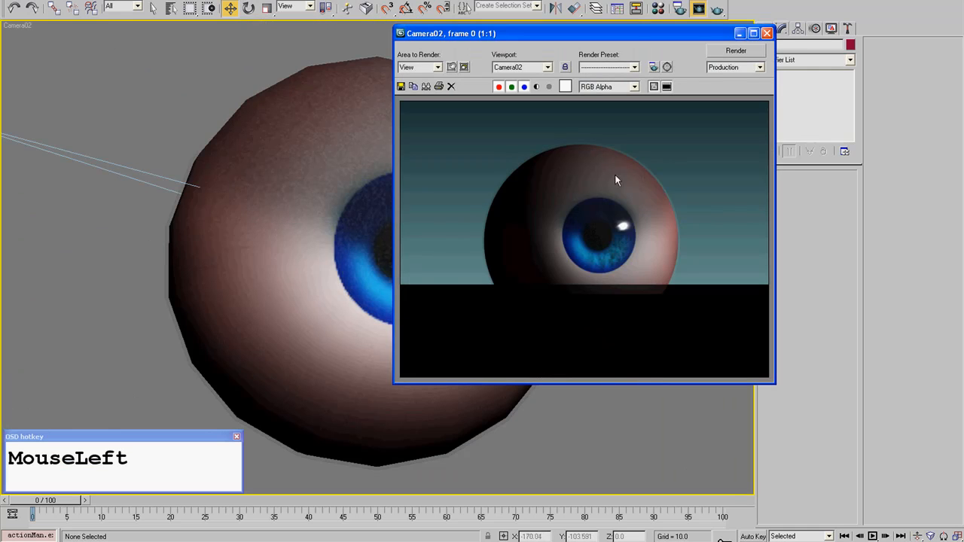
{"action": "left_click", "coordinate": [767, 33]}
- Raise the Direct Light's intensity multiplier, selecting the light in a top view
{"action": "scroll", "coordinate": [646, 211], "scroll_direction": "down", "scroll_amount": 8}
{"action": "scroll", "coordinate": [476, 404], "scroll_direction": "down", "scroll_amount": 4}
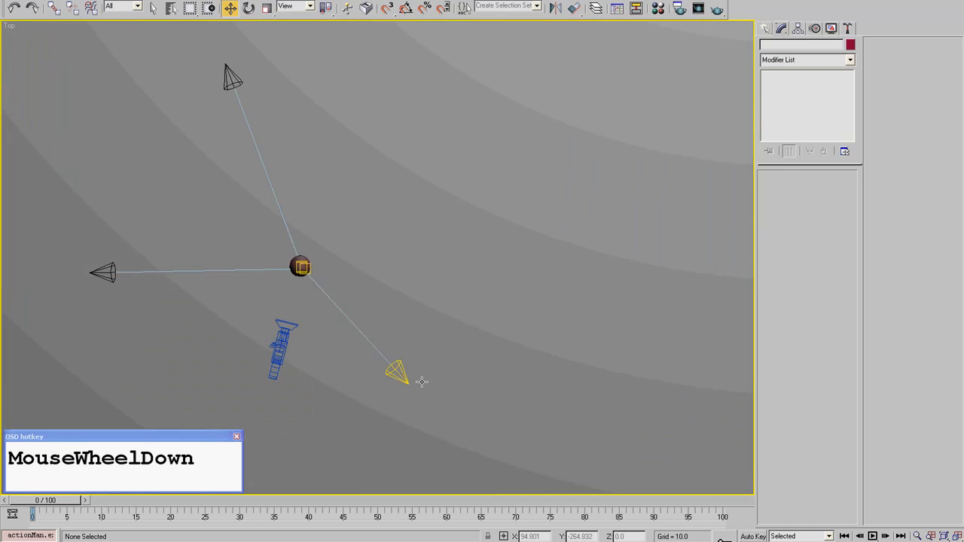
{"action": "left_click", "coordinate": [397, 370]}
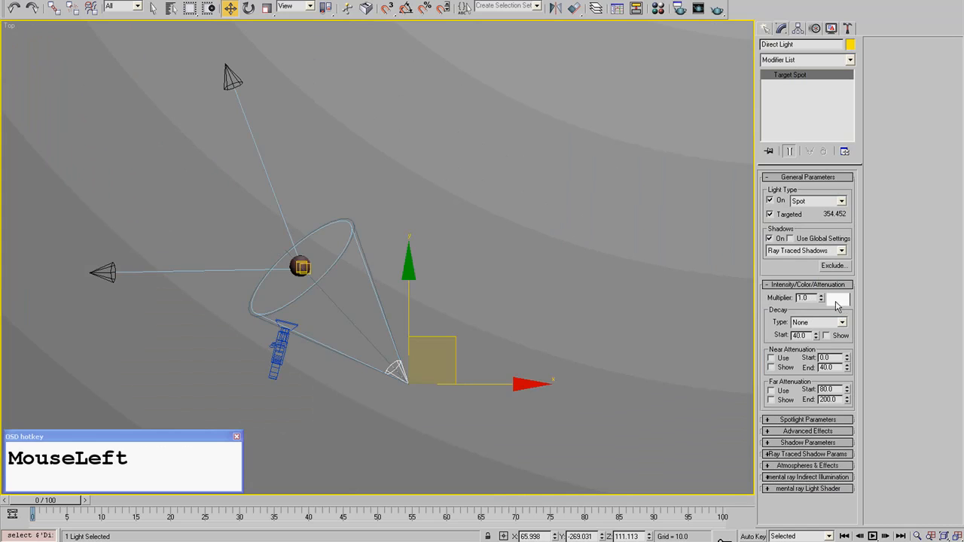
{"action": "key", "text": "KP_2"}
{"action": "left_click", "coordinate": [542, 219]}
- Render the shaded Camera02 view and close the rendered image after checking the lighting
{"action": "key", "text": "c"}
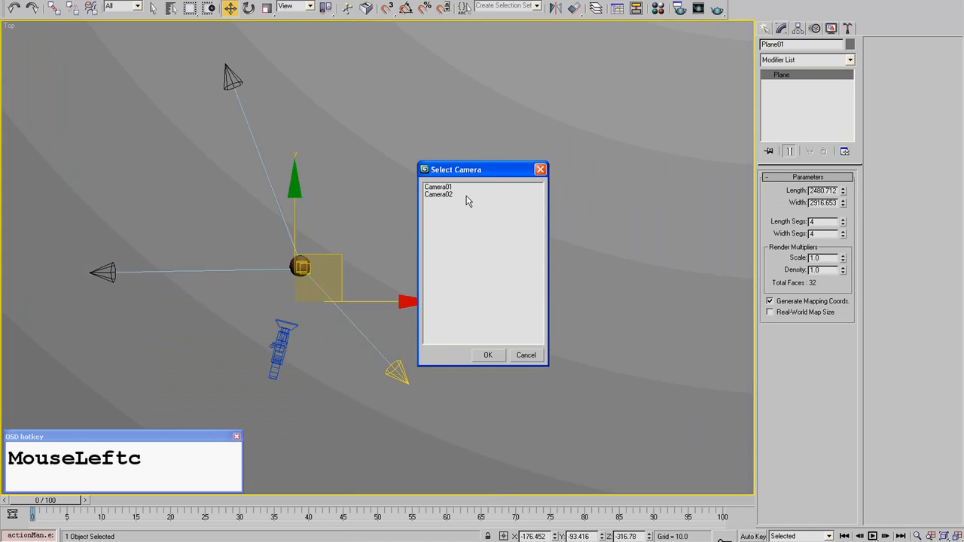
{"action": "double_click", "coordinate": [466, 196]}
{"action": "left_click", "coordinate": [717, 9]}
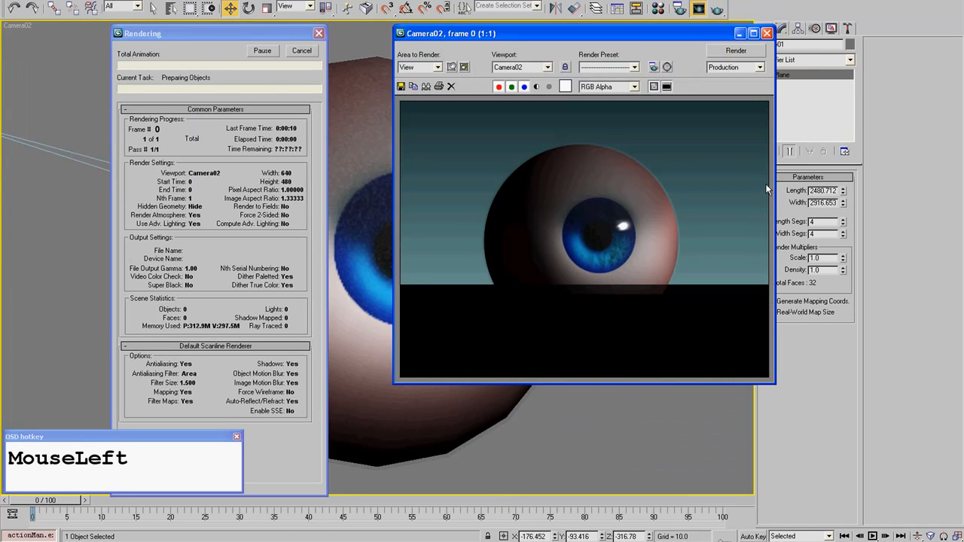
{"action": "left_click", "coordinate": [767, 34]}
- Set the Direct Light's intensity multiplier to 1.22, clear the selection and show the scene from the top
{"action": "left_click", "coordinate": [475, 262]}
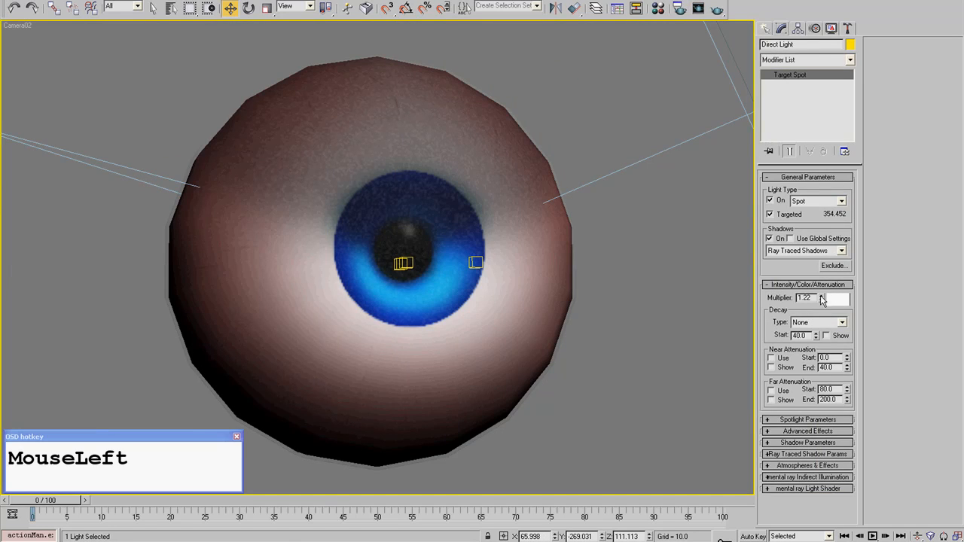
{"action": "left_click", "coordinate": [569, 427]}
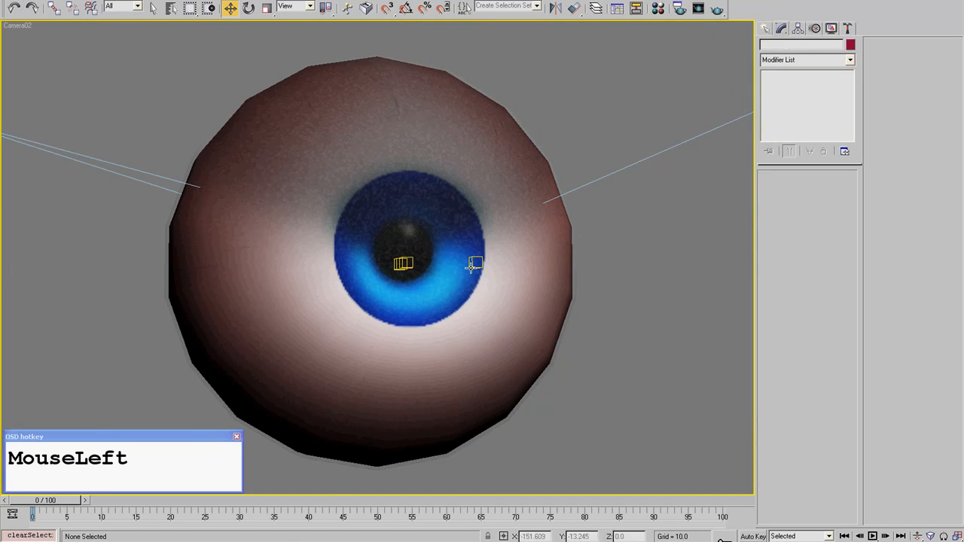
{"action": "key", "text": "t"}
{"action": "middle_click_drag", "start_coordinate": [186, 288], "coordinate": [519, 230]}
{"action": "scroll", "coordinate": [349, 275], "scroll_direction": "down", "scroll_amount": 3}
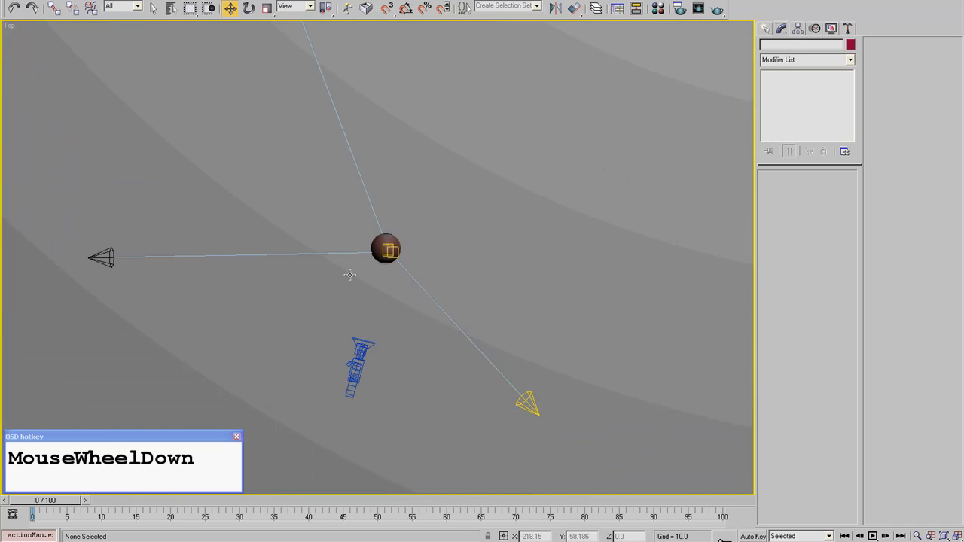
- Bring back the last rendered Camera02 image and examine the eyeball's shading up close
{"action": "left_click_drag", "start_coordinate": [253, 0], "coordinate": [302, 21]}
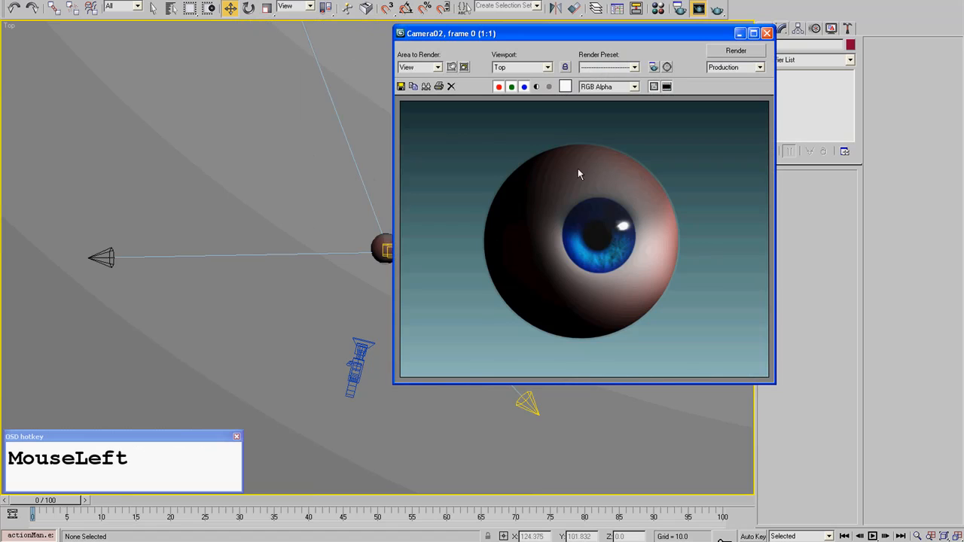
{"action": "scroll", "coordinate": [577, 173], "scroll_direction": "up", "scroll_amount": 3}
{"action": "scroll", "coordinate": [505, 254], "scroll_direction": "down", "scroll_amount": 3}
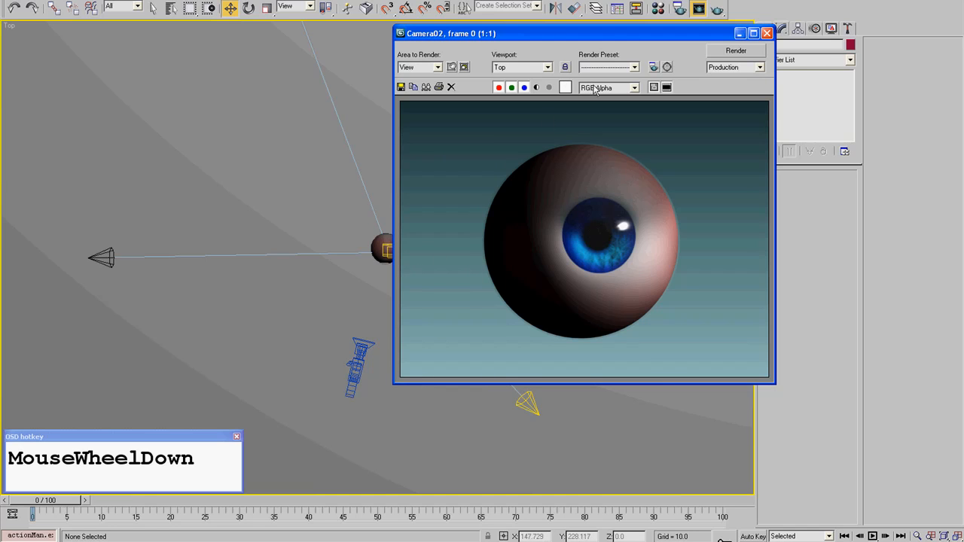
- Turn off the use of the gradient environment map for the background
{"action": "left_click", "coordinate": [247, 0]}
{"action": "left_click", "coordinate": [260, 77]}
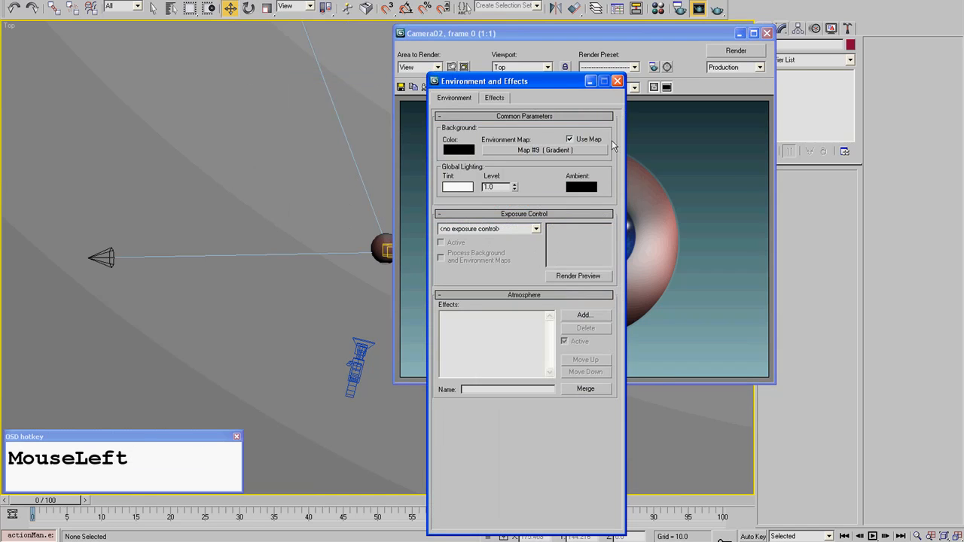
{"action": "left_click", "coordinate": [601, 139]}
- Render the eyeball against the plain black background, first from the top view and again from Camera02
{"action": "left_click", "coordinate": [717, 9]}
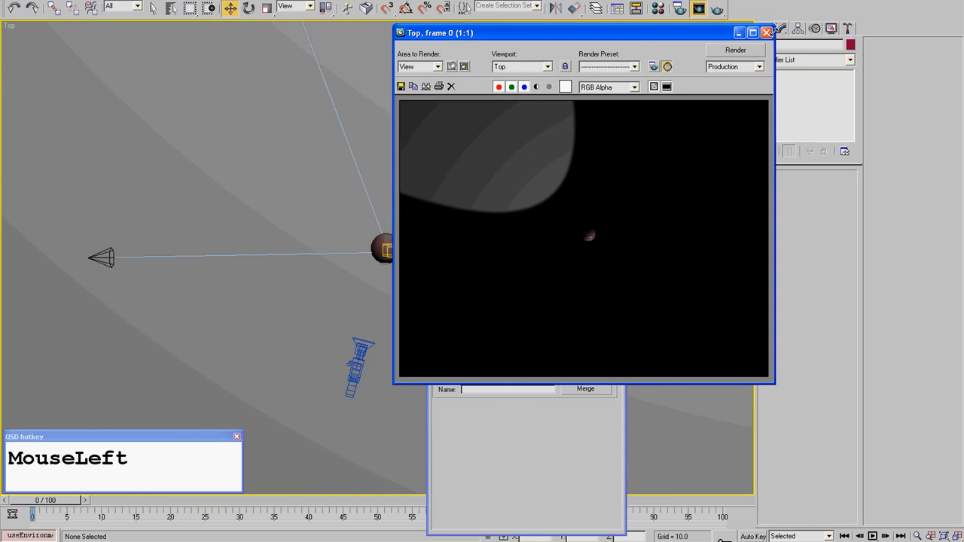
{"action": "left_click", "coordinate": [767, 33]}
{"action": "middle_click", "coordinate": [198, 231]}
{"action": "key", "text": "c"}
{"action": "double_click", "coordinate": [437, 194]}
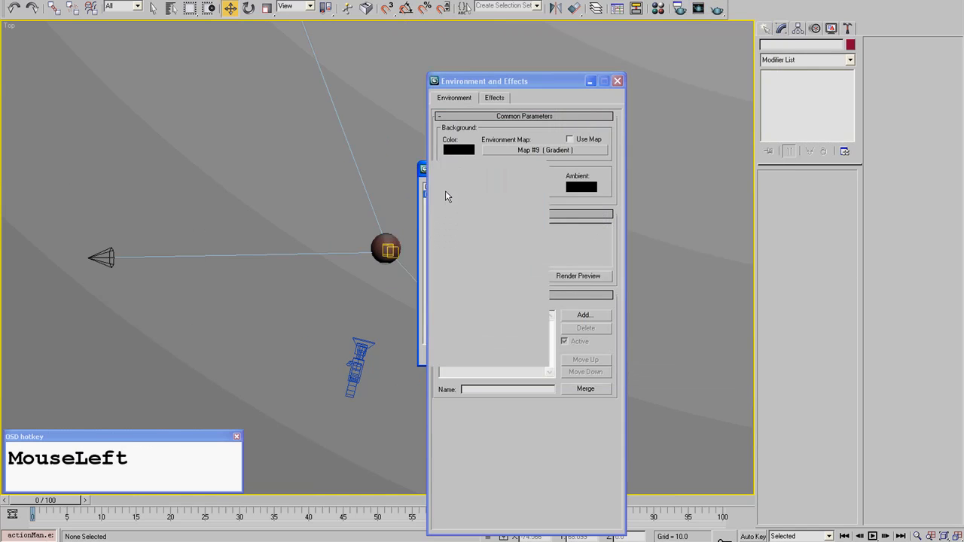
{"action": "left_click", "coordinate": [717, 9]}
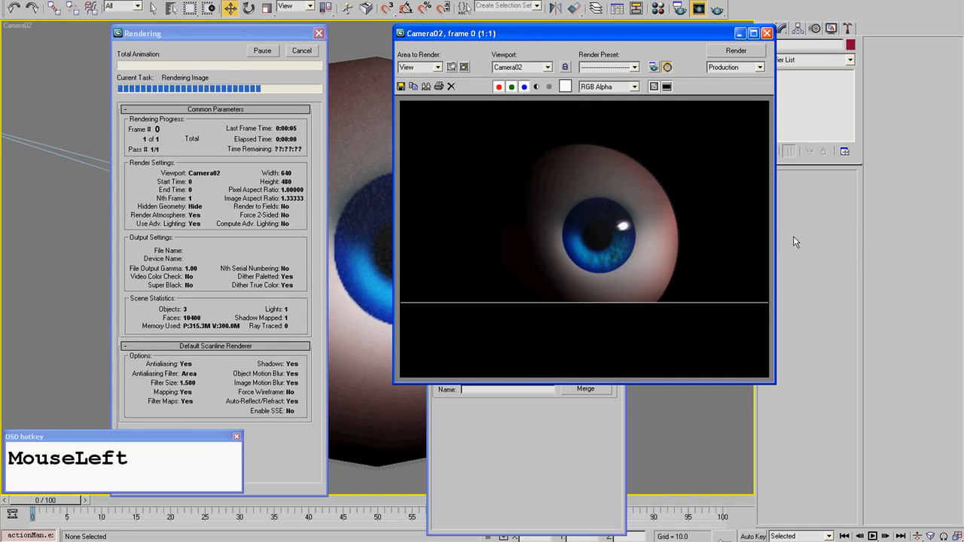
- Set the viewport shading quality for lighting and shadows to Best
{"action": "left_click", "coordinate": [64, 0]}
{"action": "mouse_move", "coordinate": [95, 0]}
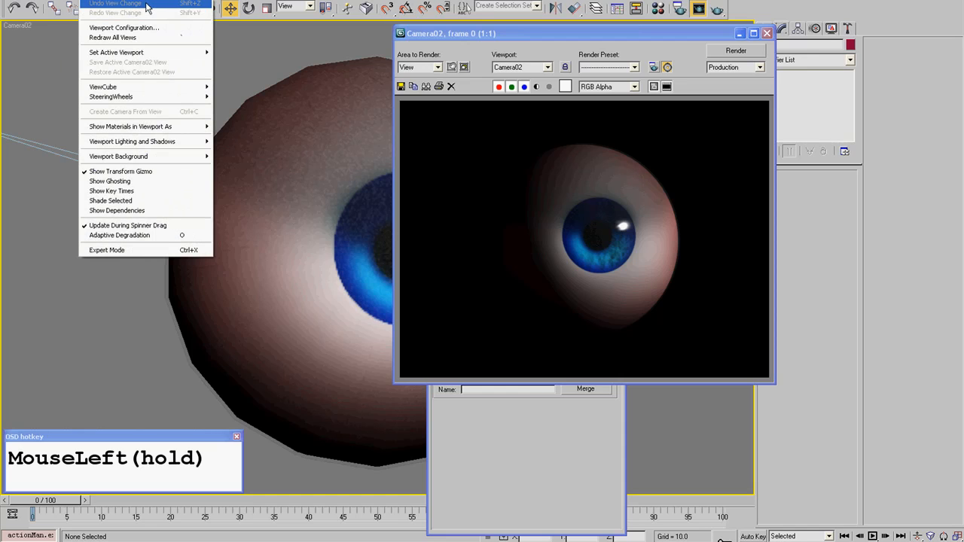
{"action": "mouse_move", "coordinate": [118, 143]}
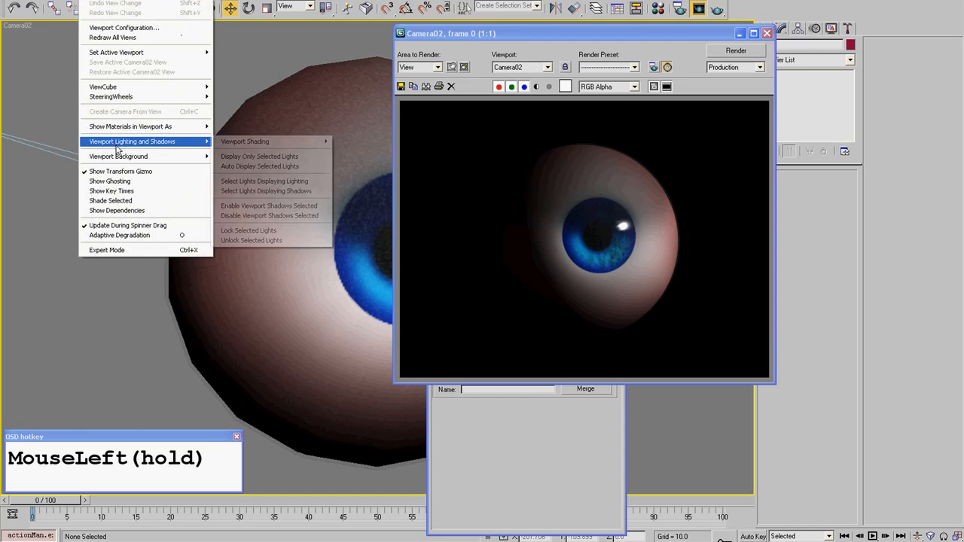
{"action": "mouse_move", "coordinate": [238, 142]}
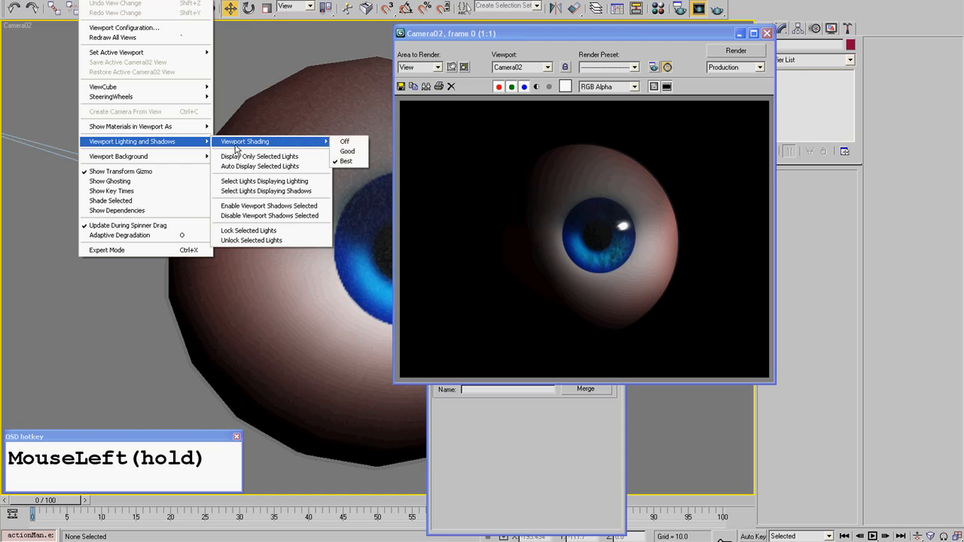
{"action": "left_click", "coordinate": [347, 162]}
- Dismiss the rendered image and turn on the use of the gradient environment map for the background
{"action": "left_click", "coordinate": [767, 33]}
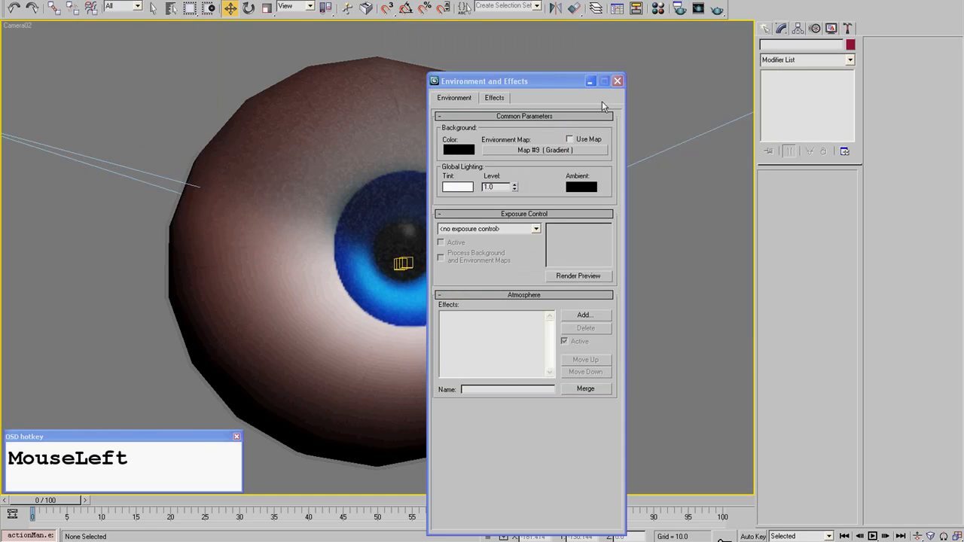
{"action": "left_click", "coordinate": [569, 139]}
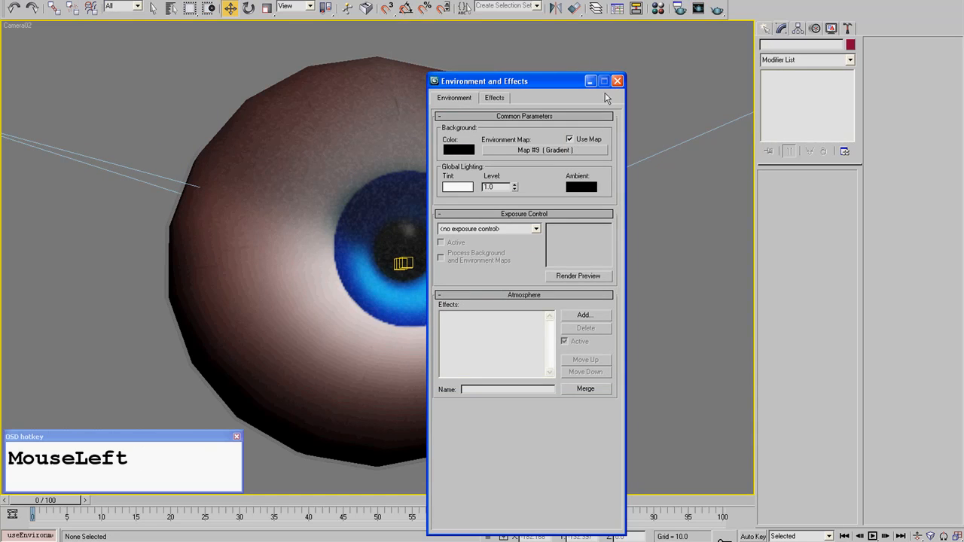
{"action": "left_click", "coordinate": [617, 80]}
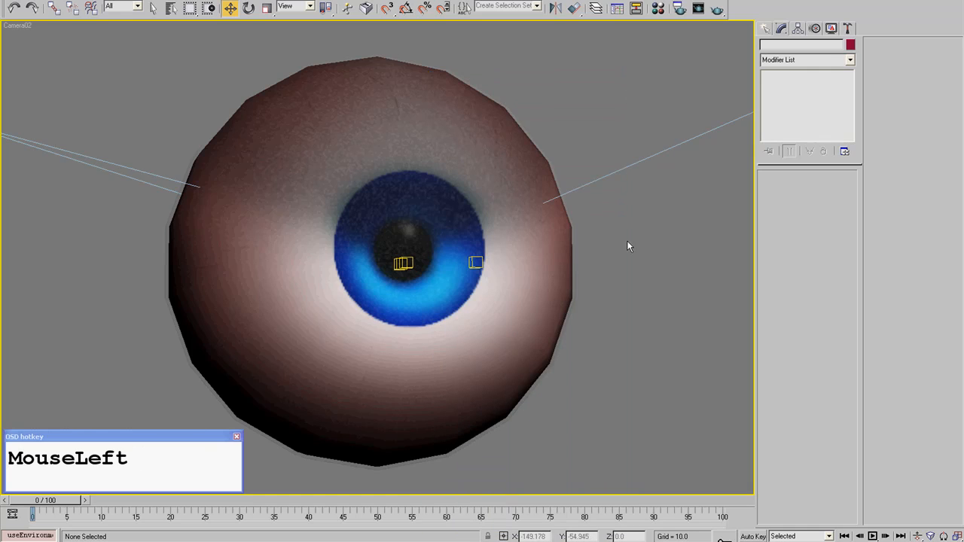
- Bring back the last rendered Camera02 image to review the eyeball's shadowed side
{"action": "left_click", "coordinate": [257, 0]}
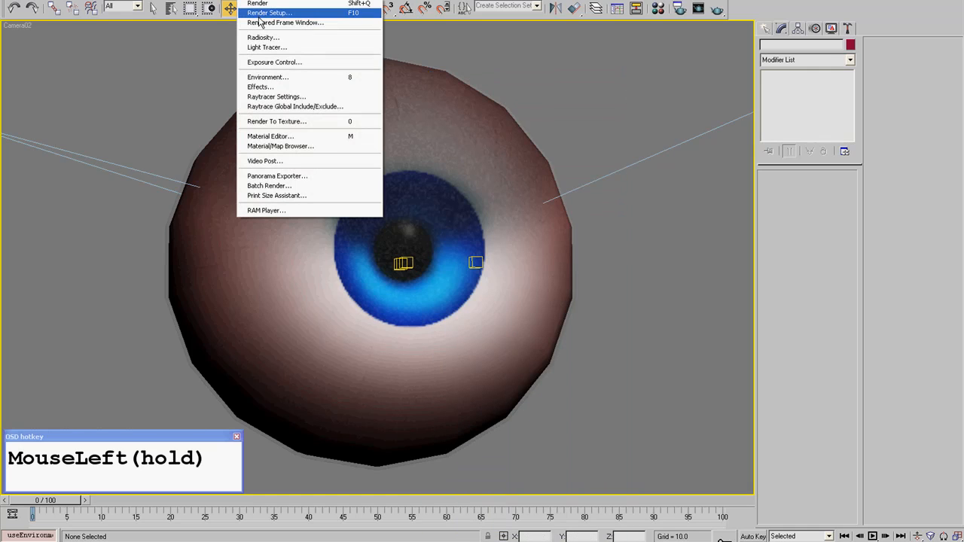
{"action": "left_click", "coordinate": [260, 22]}
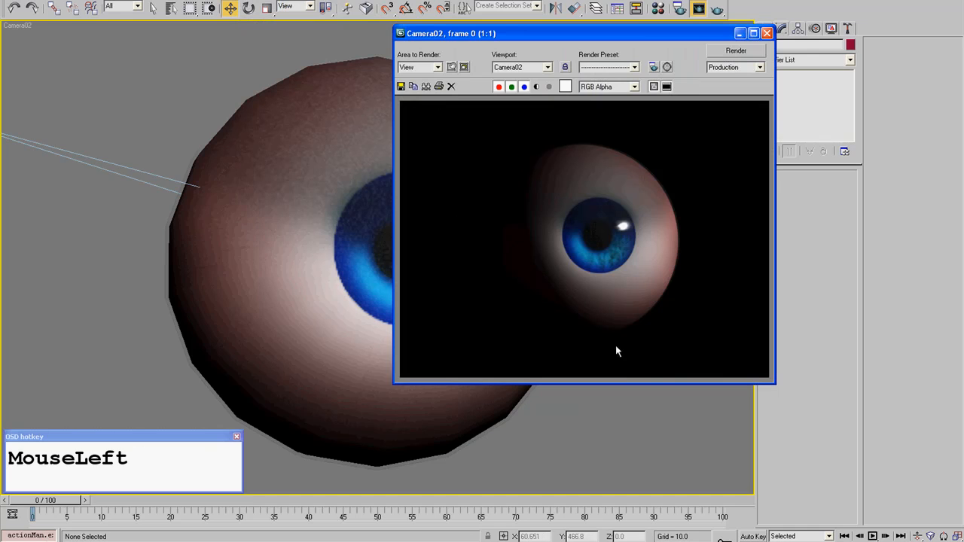
{"action": "left_click", "coordinate": [767, 33]}
- Show the scene from the top, select the Fill Light and switch it on
{"action": "key", "text": "t"}
{"action": "middle_click_drag", "start_coordinate": [143, 301], "coordinate": [752, 300]}
{"action": "middle_click_drag", "start_coordinate": [435, 294], "coordinate": [697, 218]}
{"action": "scroll", "coordinate": [467, 211], "scroll_direction": "down", "scroll_amount": 2}
{"action": "left_click", "coordinate": [213, 238]}
{"action": "middle_click_drag", "start_coordinate": [588, 239], "coordinate": [376, 223]}
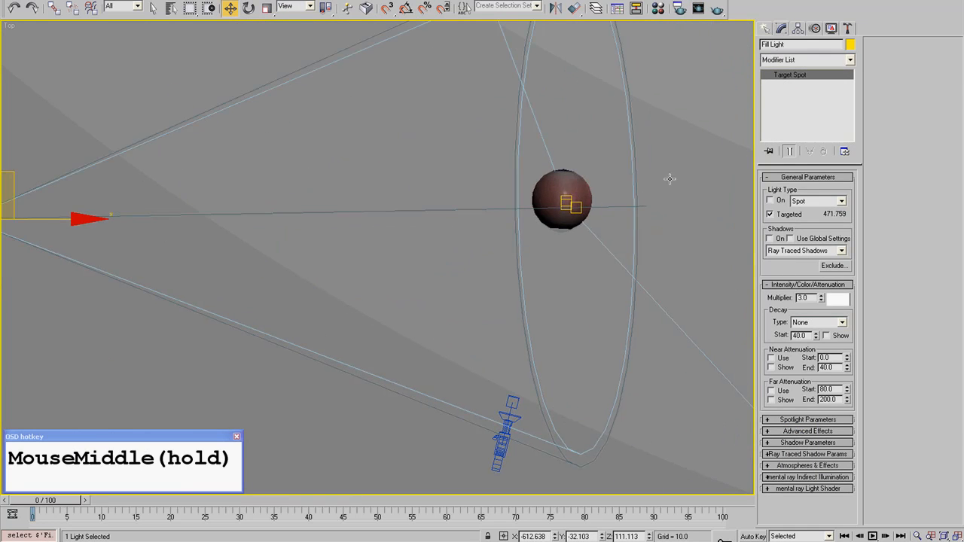
{"action": "left_click", "coordinate": [769, 201]}
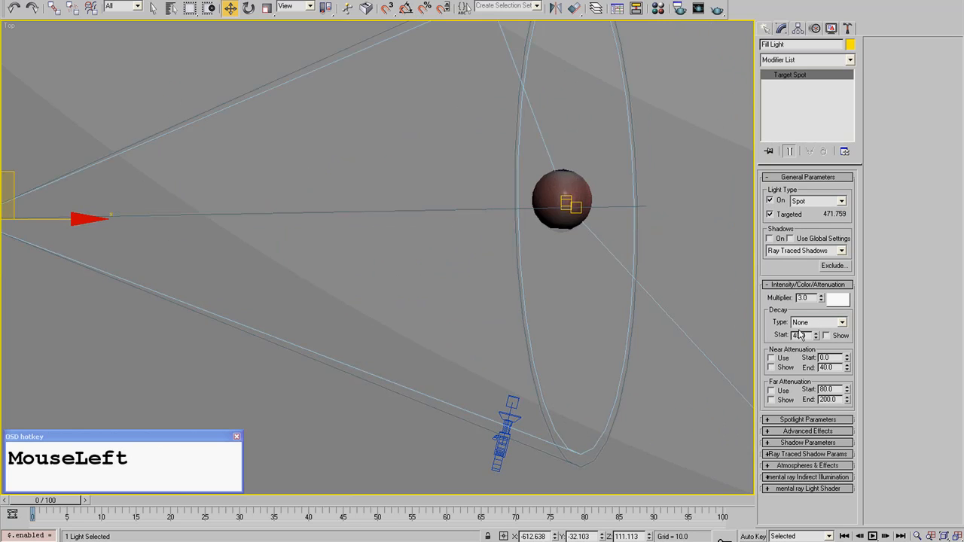
- Select the Direct Light in the top view and check its intensity multiplier
{"action": "middle_click_drag", "start_coordinate": [449, 319], "coordinate": [273, 247]}
{"action": "scroll", "coordinate": [274, 247], "scroll_direction": "down", "scroll_amount": 3}
{"action": "middle_click_drag", "start_coordinate": [477, 362], "coordinate": [535, 357]}
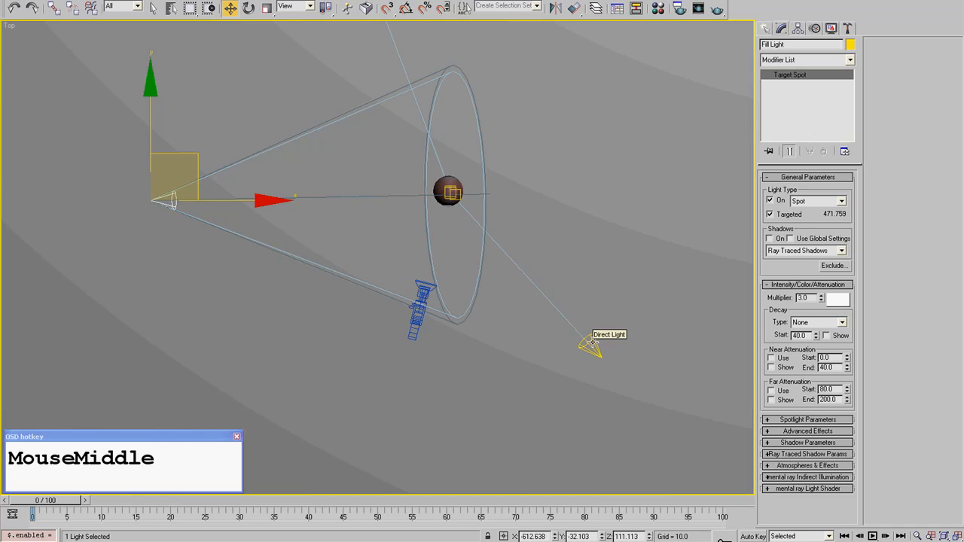
{"action": "left_click", "coordinate": [592, 343]}
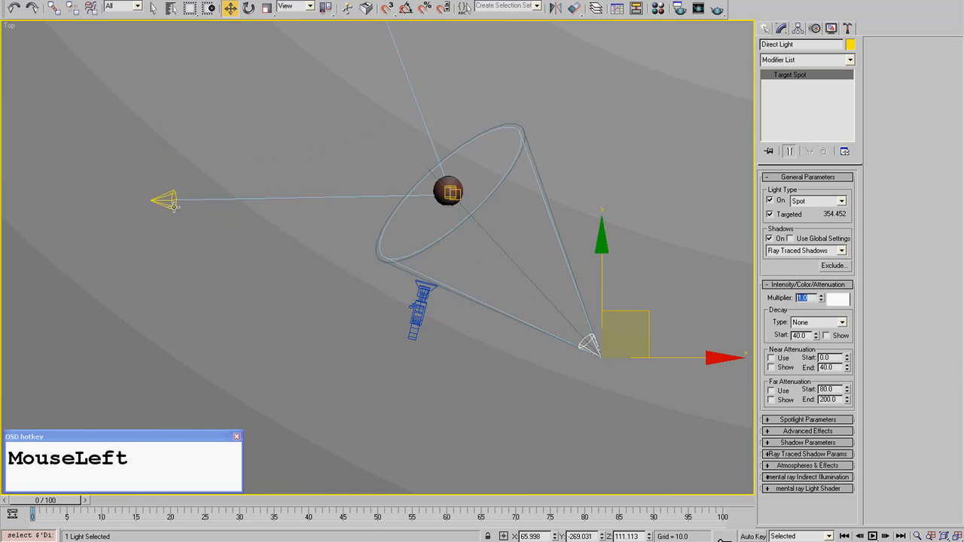
- Show the top view as wireframe, select the Fill Light and set its intensity multiplier to 0.33
{"action": "left_click", "coordinate": [174, 208]}
{"action": "key", "text": "F3"}
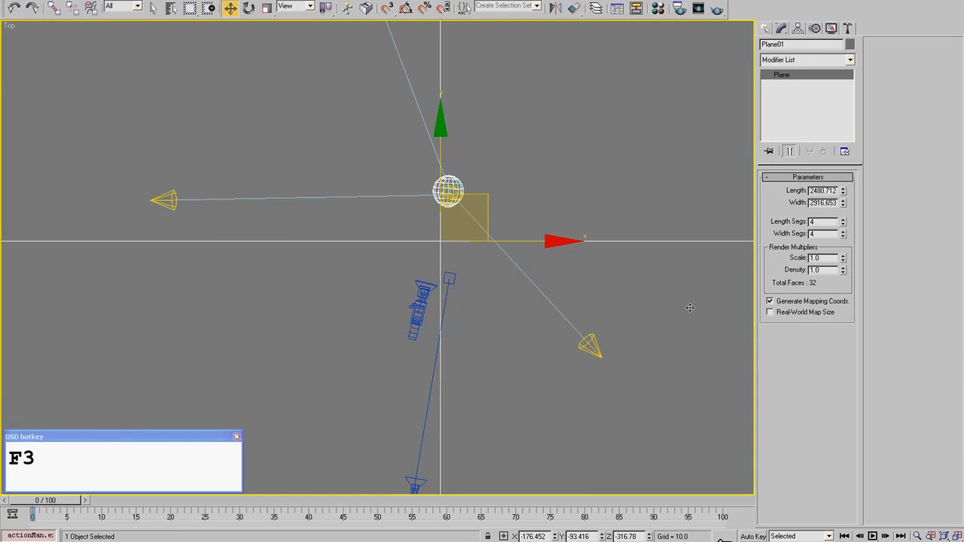
{"action": "left_click", "coordinate": [164, 200]}
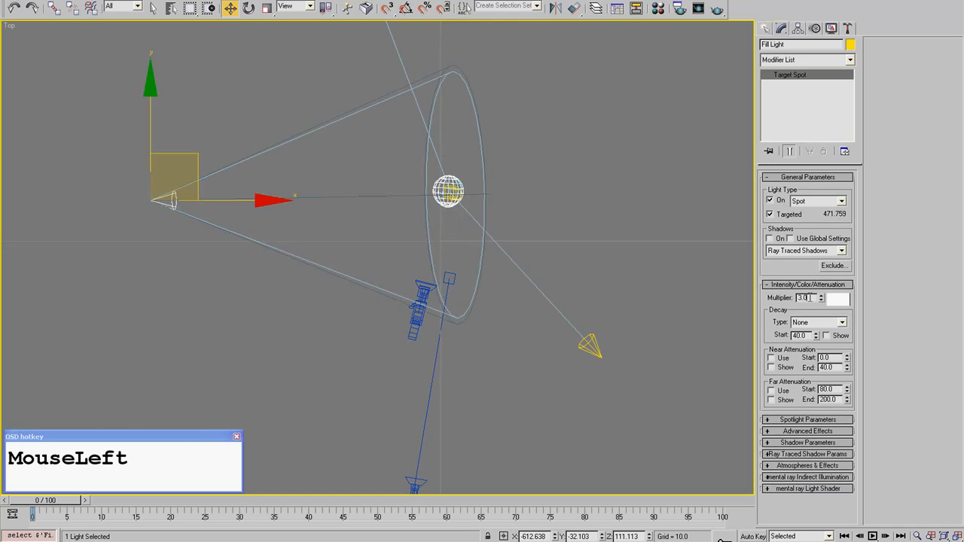
{"action": "type", "text": "0.3"}
{"action": "key", "text": "Return"}
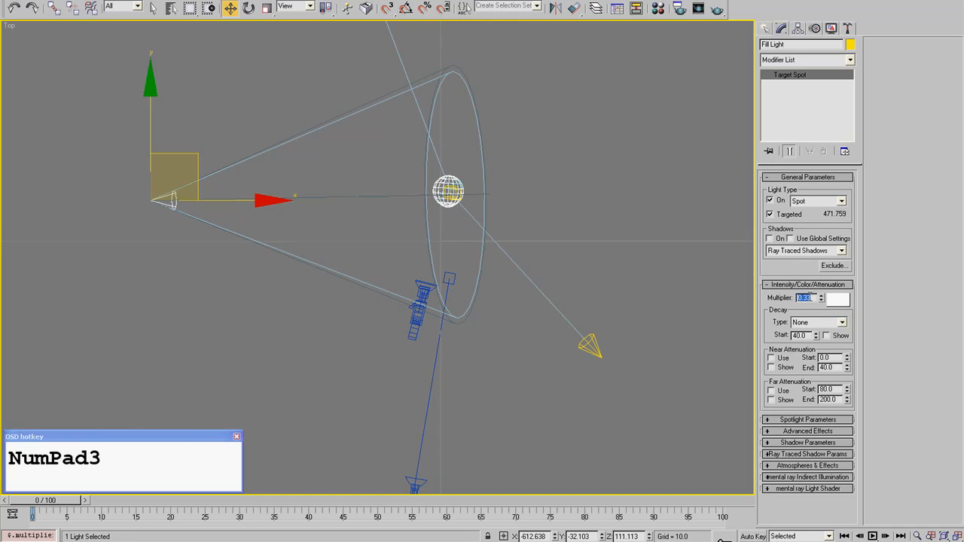
- Clear the selection, return to the shaded Camera02 view and render the eyeball with the dimmed fill light
{"action": "left_click", "coordinate": [131, 194]}
{"action": "key", "text": "c"}
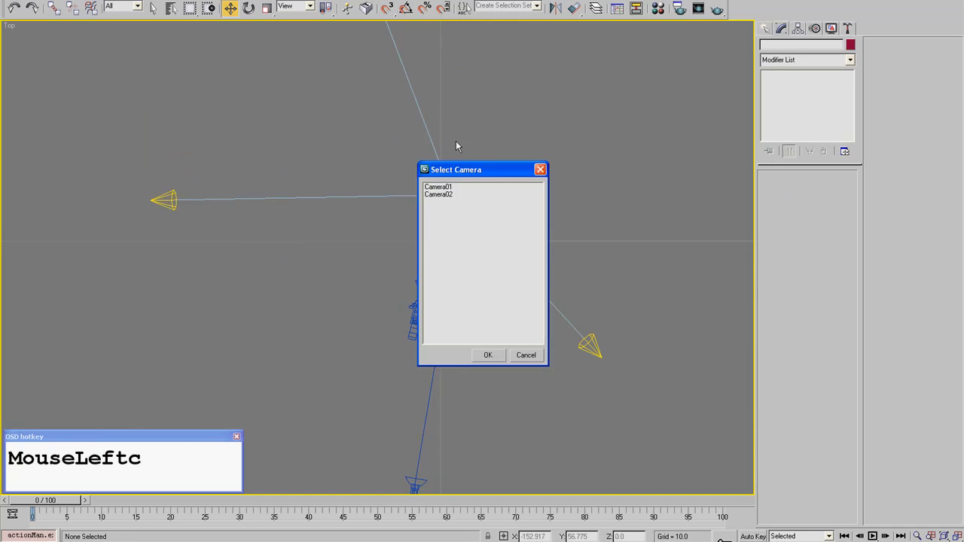
{"action": "double_click", "coordinate": [457, 198]}
{"action": "key", "text": "F3"}
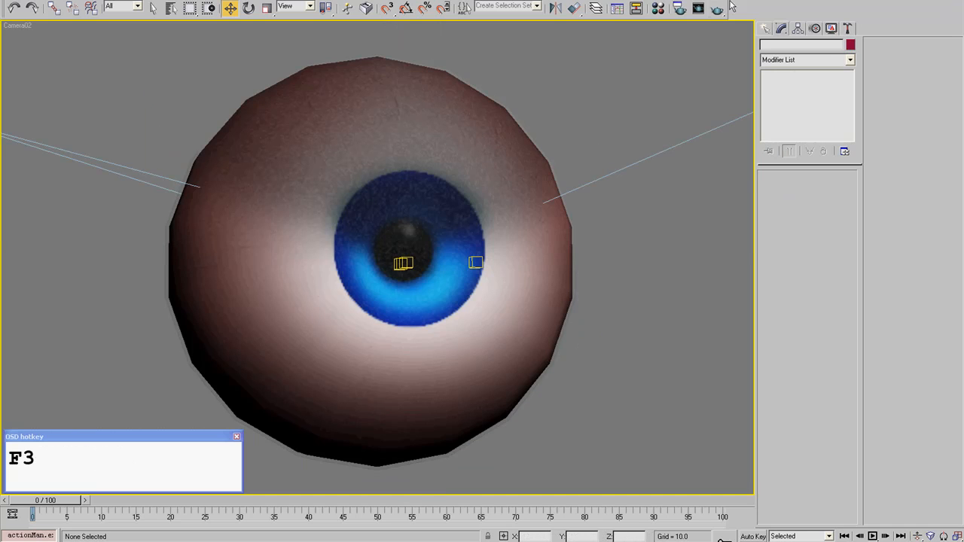
{"action": "left_click", "coordinate": [699, 9]}
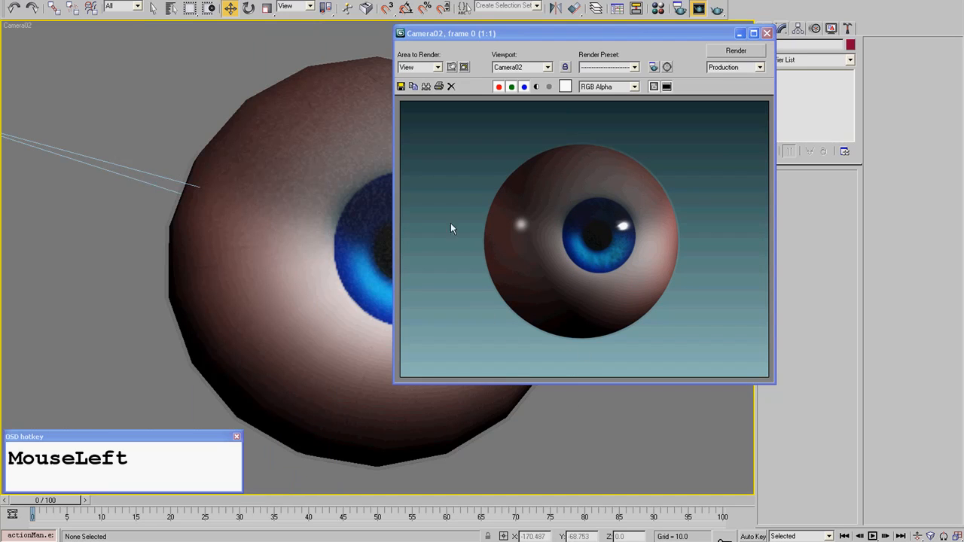
{"action": "left_click", "coordinate": [767, 34]}
- From the wireframe top view, select the Fill Light and turn on its ray traced shadows
{"action": "key", "text": "t"}
{"action": "middle_click_drag", "start_coordinate": [202, 285], "coordinate": [261, 281]}
{"action": "scroll", "coordinate": [189, 319], "scroll_direction": "down", "scroll_amount": 5}
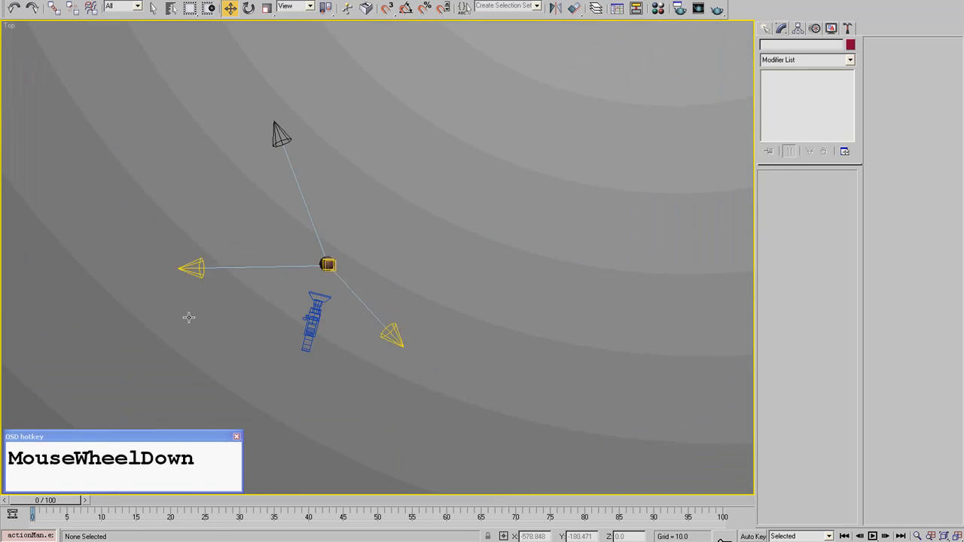
{"action": "middle_click_drag", "start_coordinate": [189, 264], "coordinate": [286, 257]}
{"action": "left_click", "coordinate": [648, 343]}
{"action": "key", "text": "F3"}
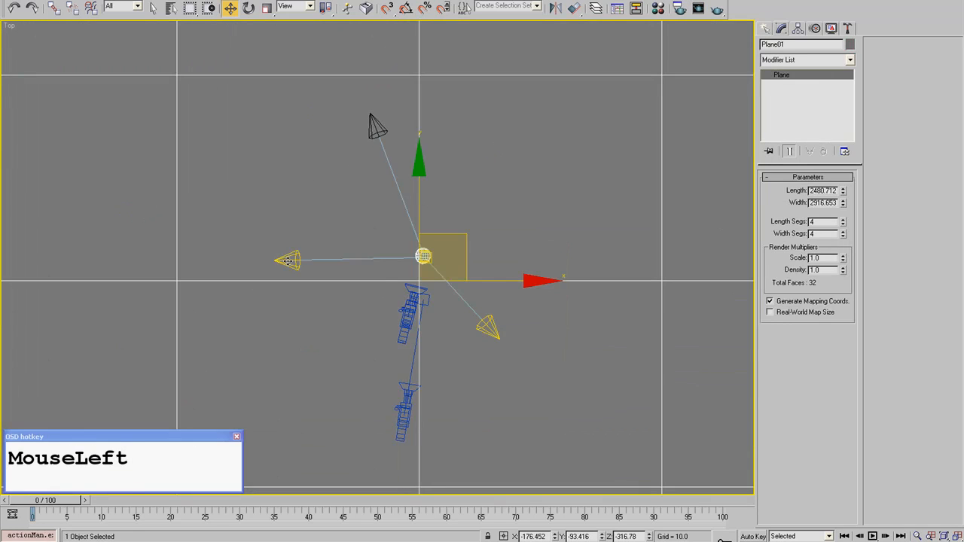
{"action": "left_click", "coordinate": [288, 260]}
{"action": "left_click", "coordinate": [782, 238]}
- Return to the shaded Camera02 view and render the eyeball with the Fill Light's shadows
{"action": "key", "text": "c"}
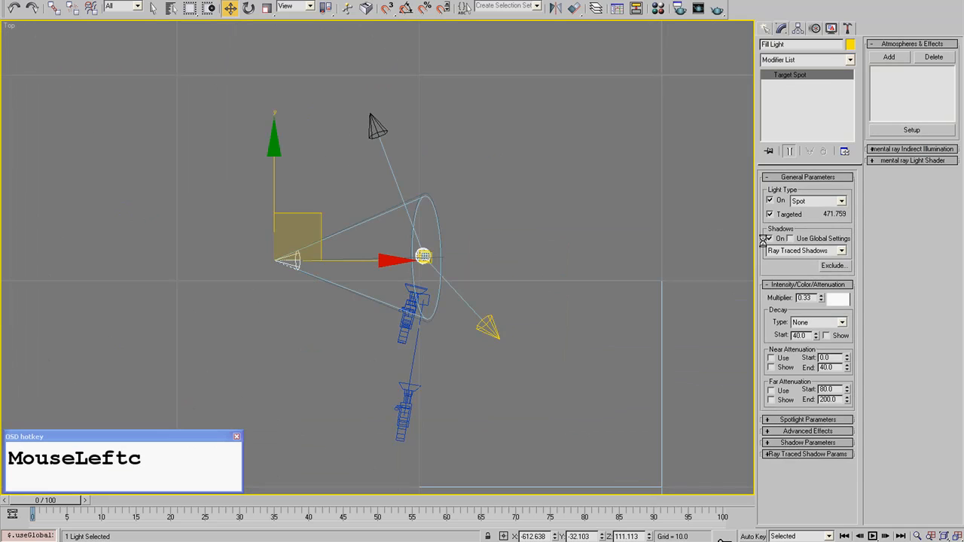
{"action": "double_click", "coordinate": [473, 198]}
{"action": "key", "text": "F3"}
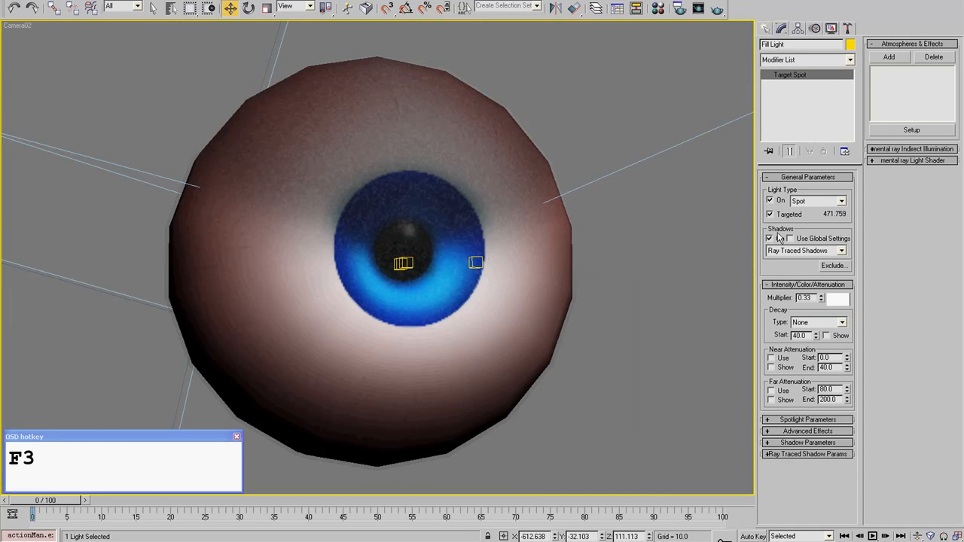
{"action": "left_click", "coordinate": [715, 8]}
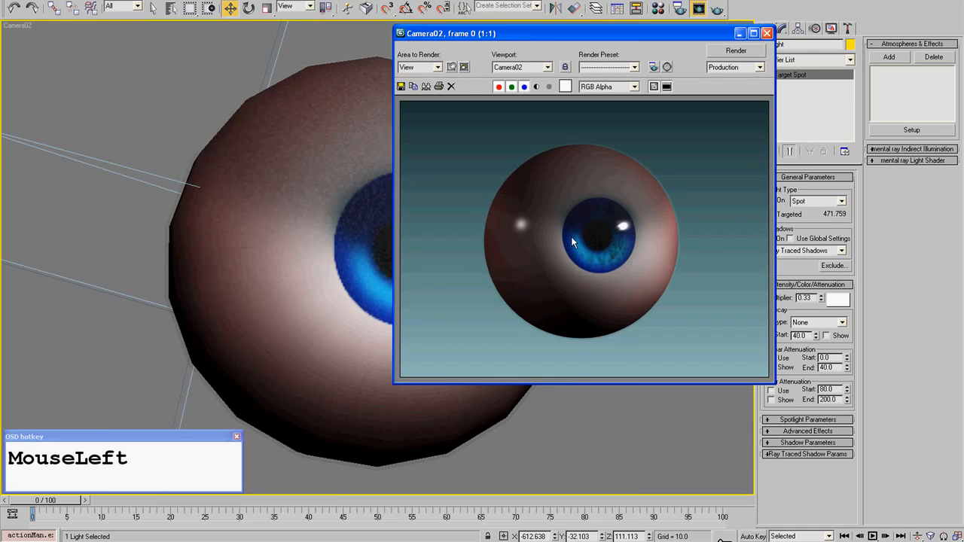
- Examine the fill light's highlight and the shading beside the iris up close in the rendered image
{"action": "scroll", "coordinate": [455, 319], "scroll_direction": "up", "scroll_amount": 1}
{"action": "middle_click_drag", "start_coordinate": [451, 279], "coordinate": [554, 310]}
{"action": "scroll", "coordinate": [554, 308], "scroll_direction": "down", "scroll_amount": 1}
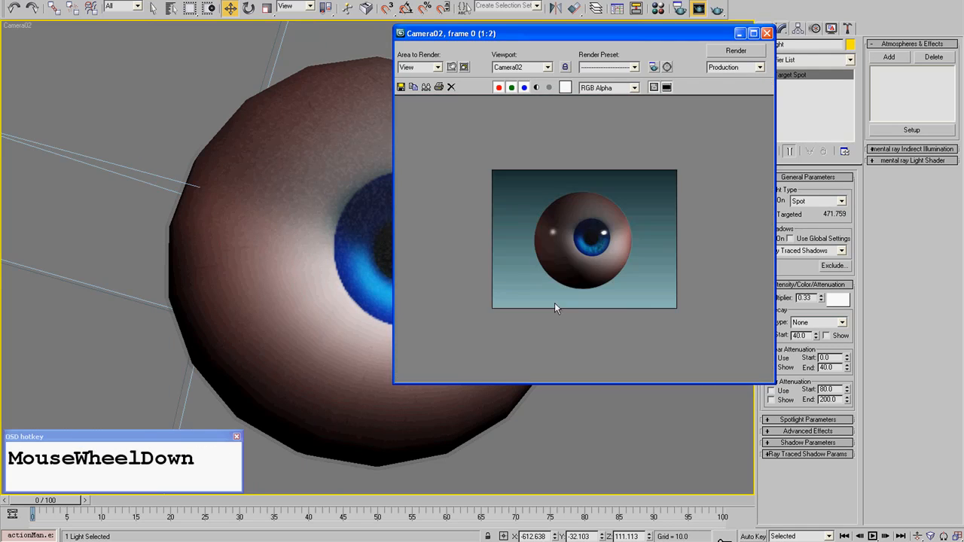
{"action": "scroll", "coordinate": [498, 251], "scroll_direction": "up", "scroll_amount": 1}
{"action": "middle_click_drag", "start_coordinate": [517, 217], "coordinate": [566, 244]}
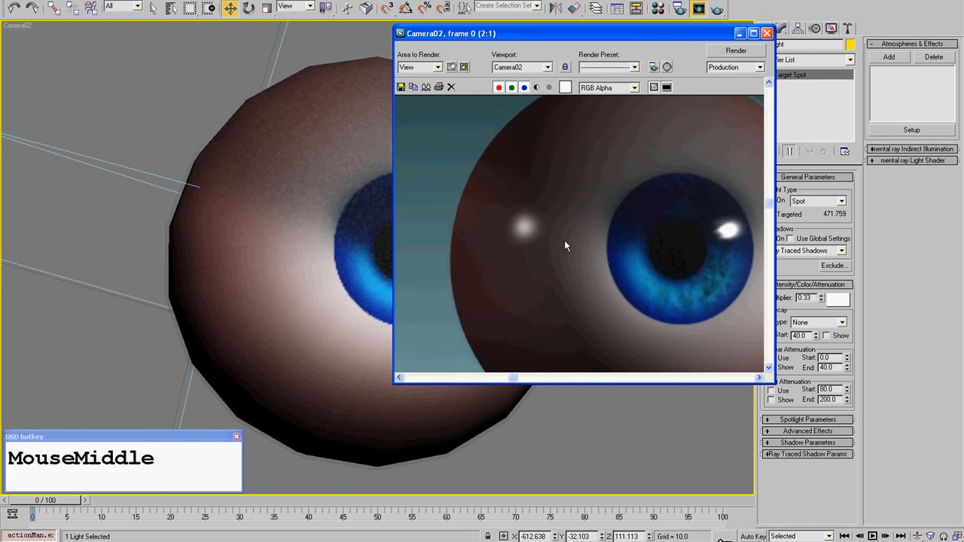
{"action": "scroll", "coordinate": [523, 224], "scroll_direction": "up", "scroll_amount": 1}
{"action": "scroll", "coordinate": [532, 226], "scroll_direction": "down", "scroll_amount": 2}
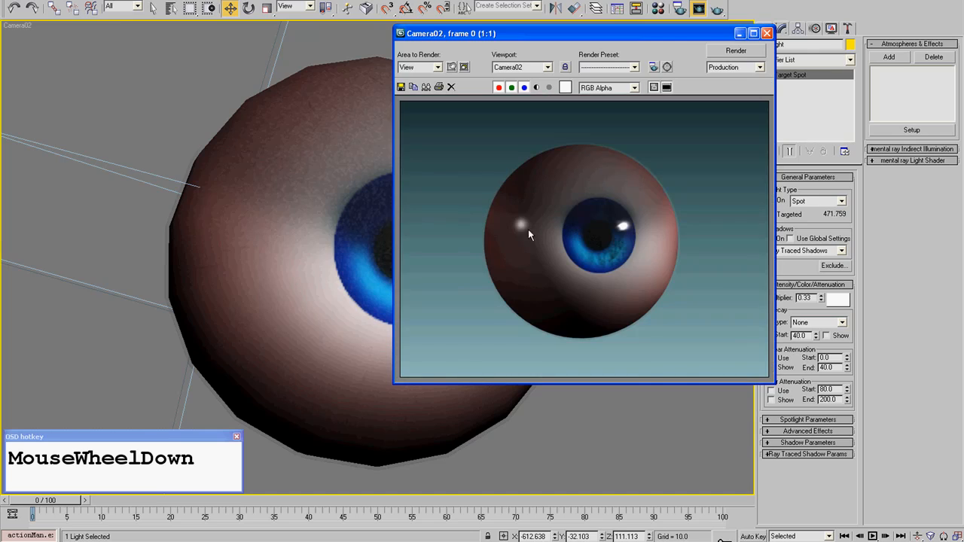
{"action": "scroll", "coordinate": [519, 234], "scroll_direction": "up", "scroll_amount": 1}
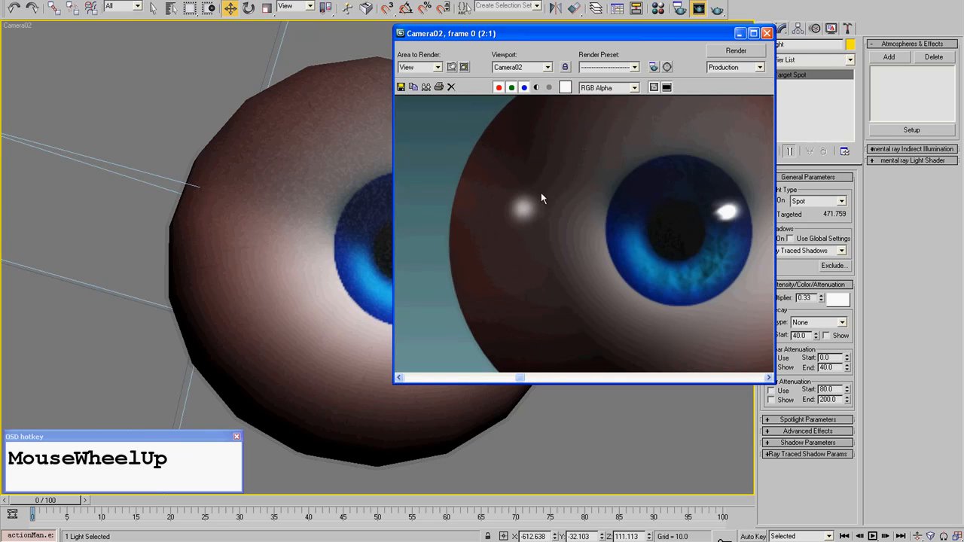
{"action": "scroll", "coordinate": [493, 205], "scroll_direction": "down", "scroll_amount": 1}
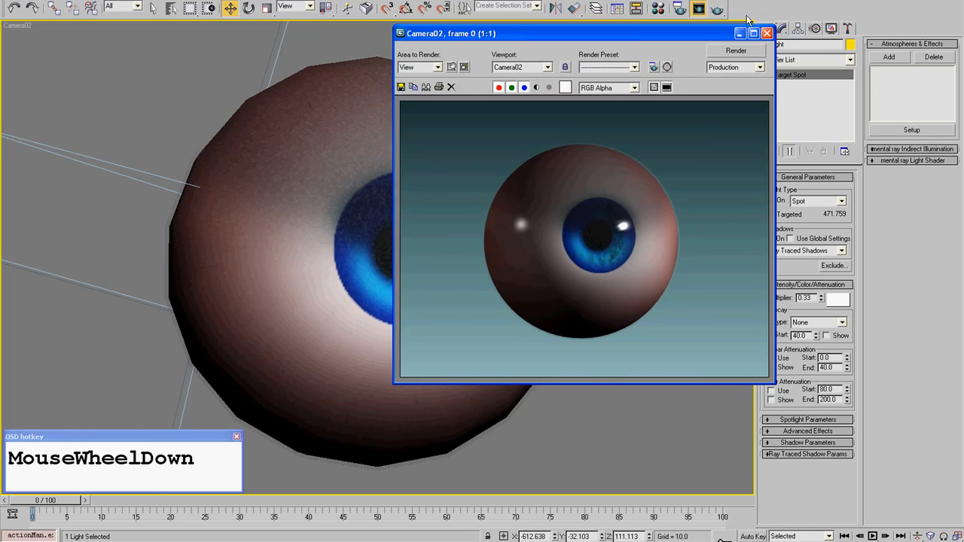
{"action": "left_click", "coordinate": [768, 34]}
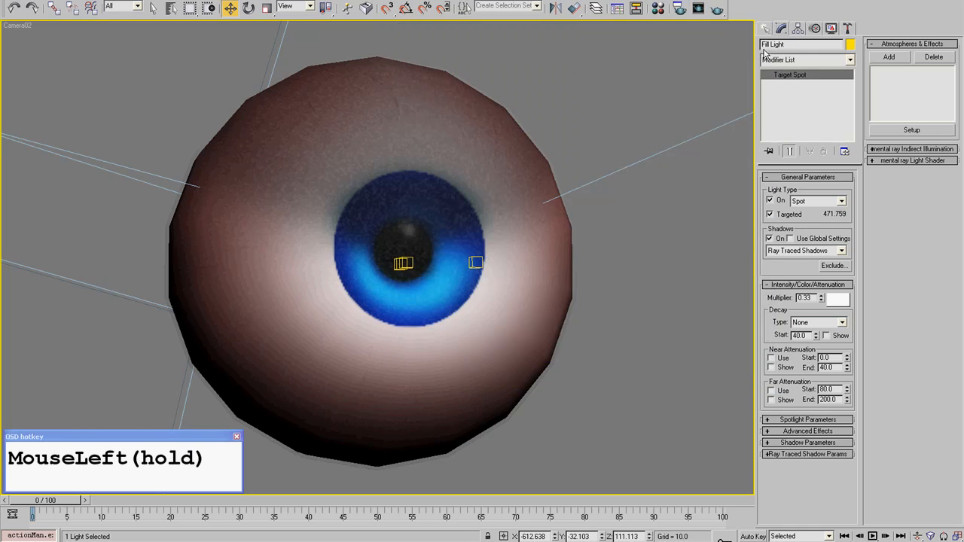
- Bring up the standard light types for creation and show the eyeball from the top with its cornea mesh selected
{"action": "left_click", "coordinate": [501, 264]}
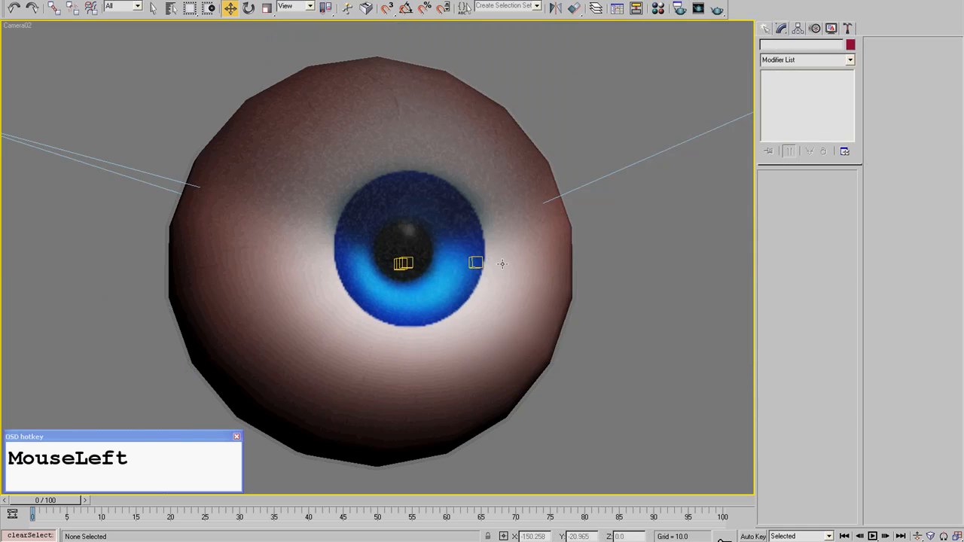
{"action": "left_click", "coordinate": [234, 160]}
{"action": "key", "text": "t"}
{"action": "middle_click_drag", "start_coordinate": [208, 243], "coordinate": [384, 203]}
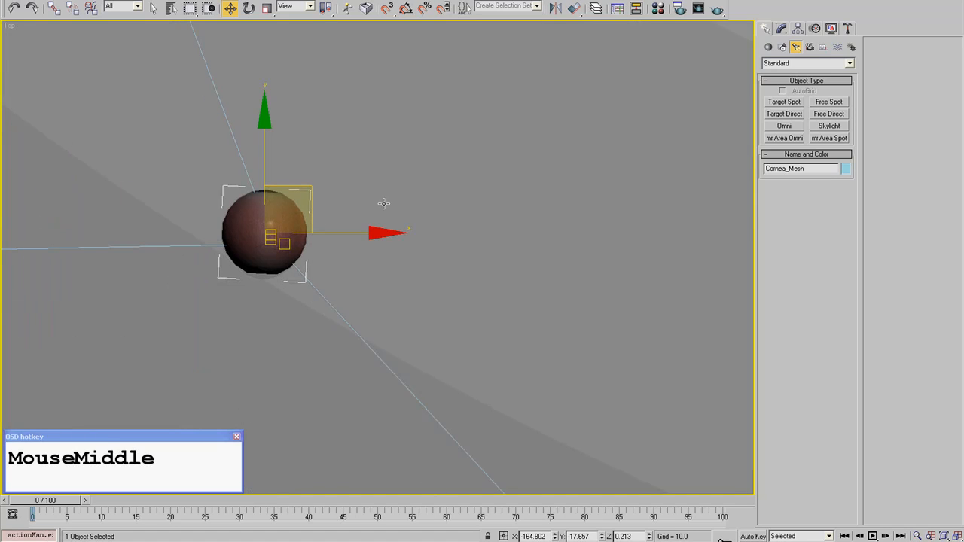
- Reopen the last Camera02 render and examine the fill light's specular spot on the white of the eye
{"action": "left_click", "coordinate": [253, 0]}
{"action": "left_click", "coordinate": [268, 23]}
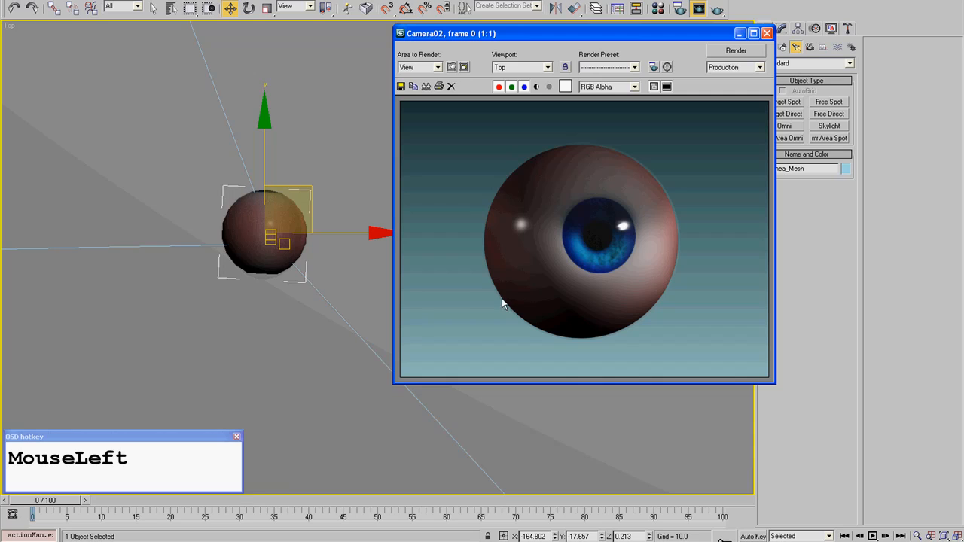
{"action": "scroll", "coordinate": [517, 226], "scroll_direction": "up", "scroll_amount": 1}
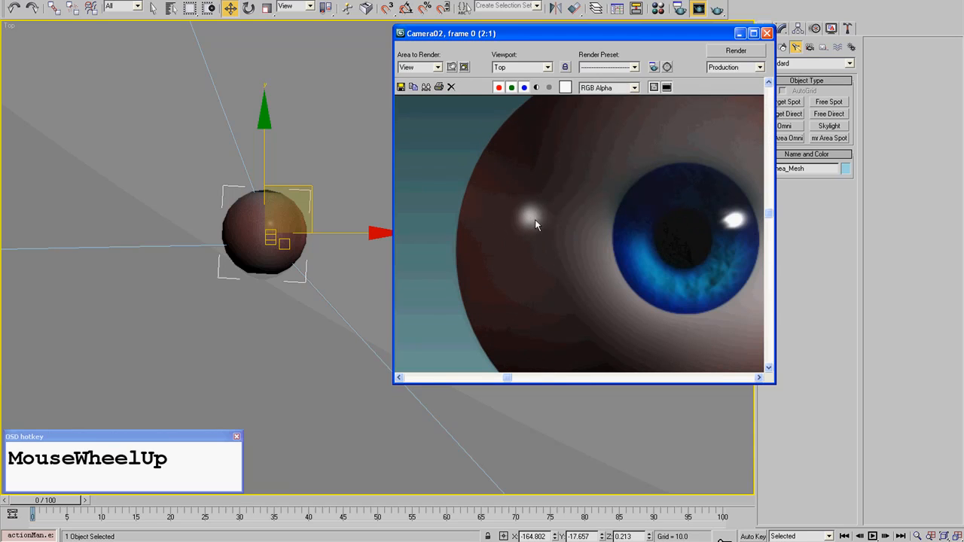
{"action": "scroll", "coordinate": [534, 224], "scroll_direction": "down", "scroll_amount": 1}
{"action": "scroll", "coordinate": [503, 217], "scroll_direction": "up", "scroll_amount": 1}
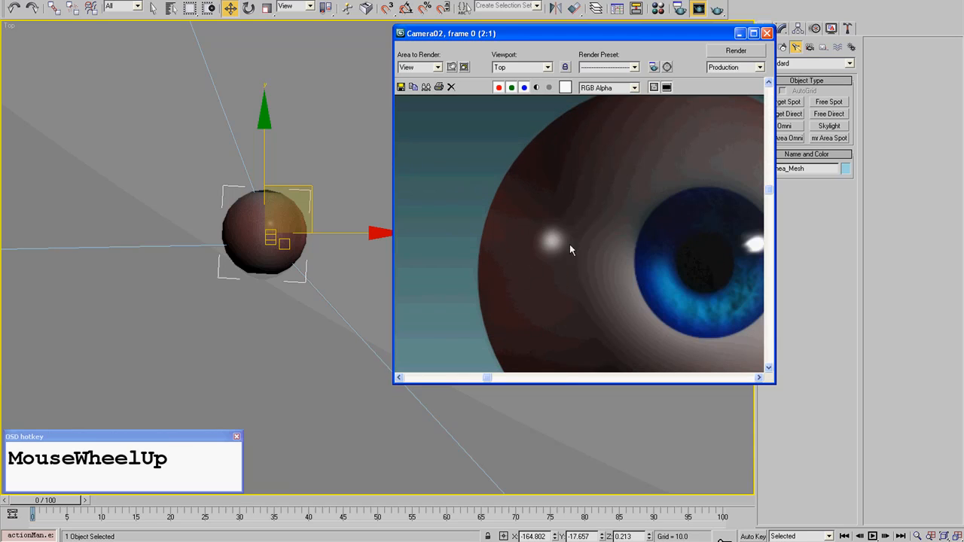
{"action": "scroll", "coordinate": [581, 234], "scroll_direction": "down", "scroll_amount": 1}
{"action": "left_click", "coordinate": [767, 33]}
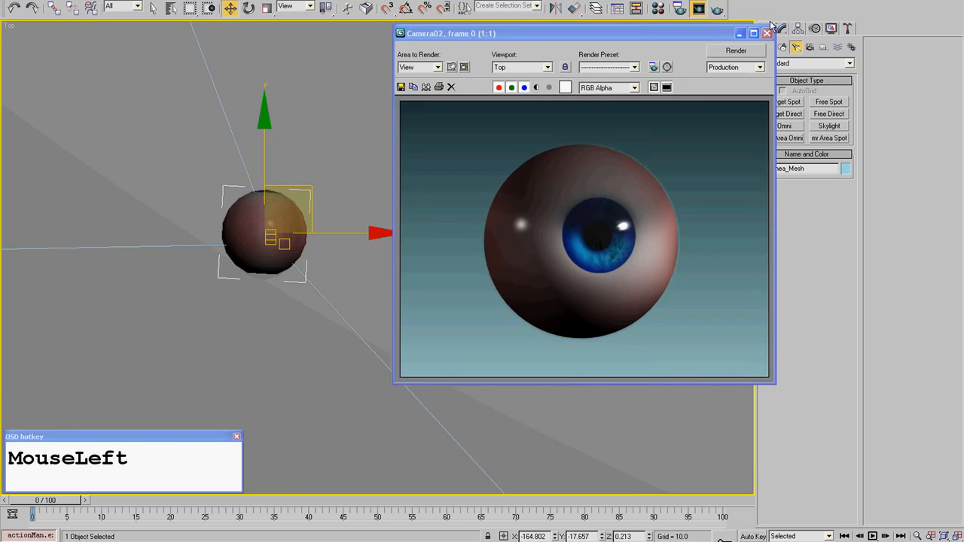
- Select the Fill Light from the top view and stop it from producing specular highlights
{"action": "middle_click_drag", "start_coordinate": [243, 232], "coordinate": [554, 167]}
{"action": "scroll", "coordinate": [406, 248], "scroll_direction": "down", "scroll_amount": 2}
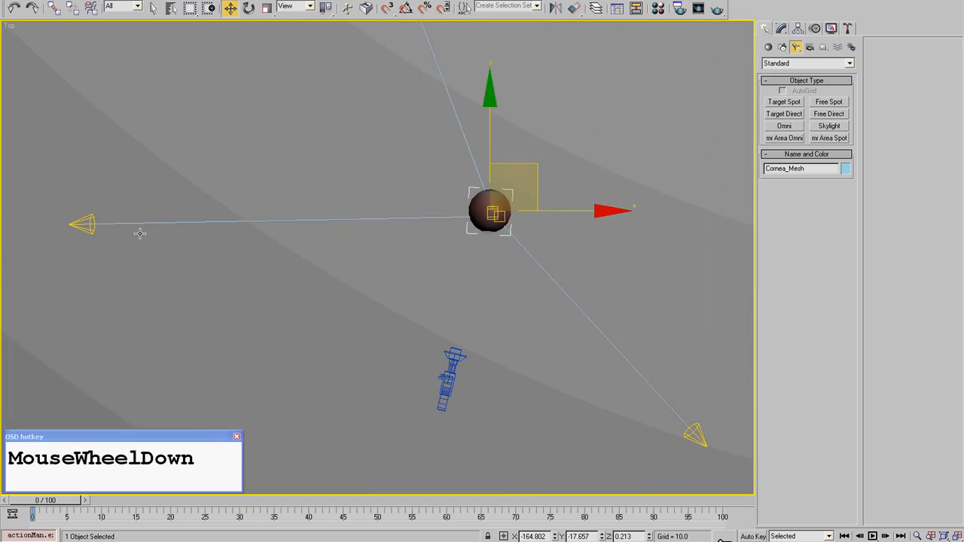
{"action": "left_click", "coordinate": [83, 228]}
{"action": "left_click", "coordinate": [782, 29]}
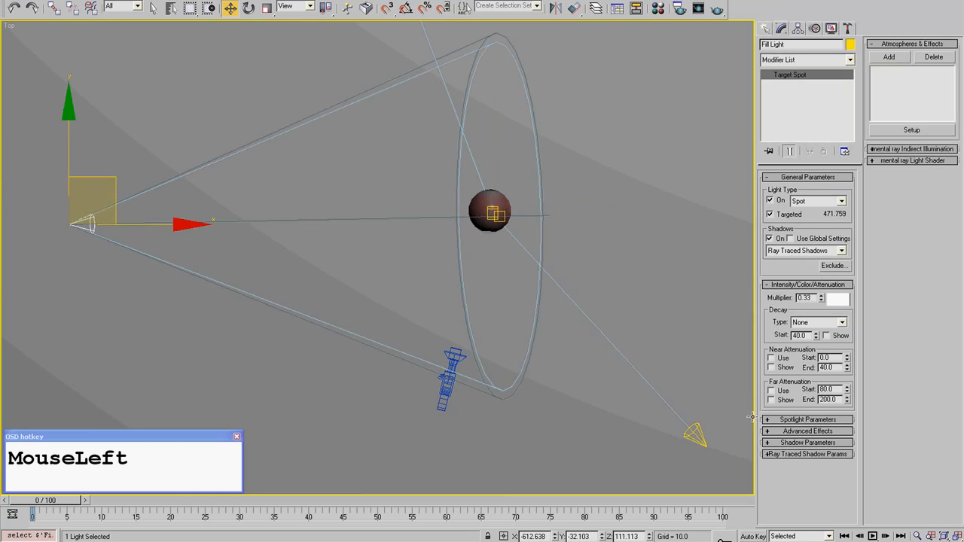
{"action": "left_click", "coordinate": [792, 421]}
{"action": "left_click", "coordinate": [790, 422]}
{"action": "left_click", "coordinate": [788, 433]}
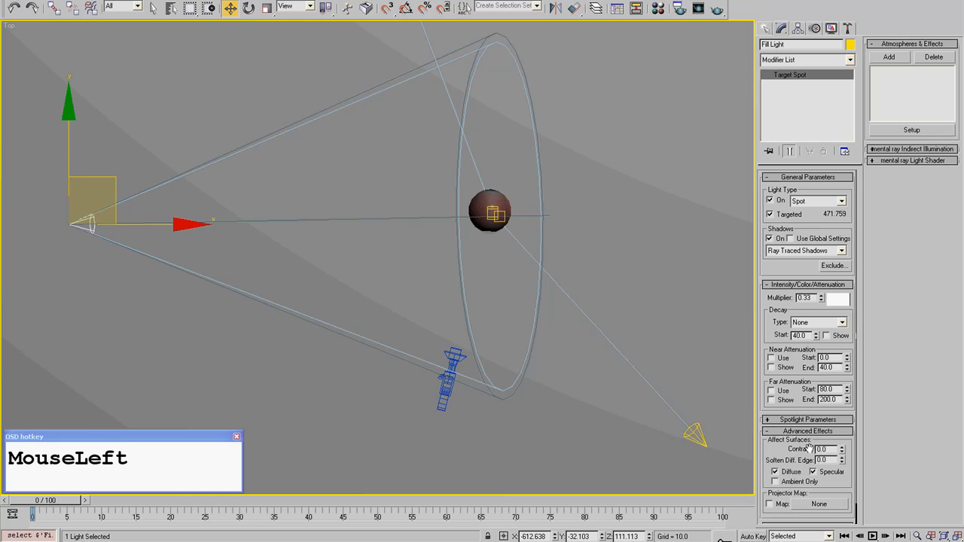
{"action": "left_click", "coordinate": [825, 473]}
- Return to the Camera02 view and run a partial test render of the eyeball without the Fill Light's highlight
{"action": "middle_click_drag", "start_coordinate": [434, 235], "coordinate": [414, 264]}
{"action": "scroll", "coordinate": [415, 263], "scroll_direction": "up", "scroll_amount": 3}
{"action": "key", "text": "c"}
{"action": "double_click", "coordinate": [445, 194]}
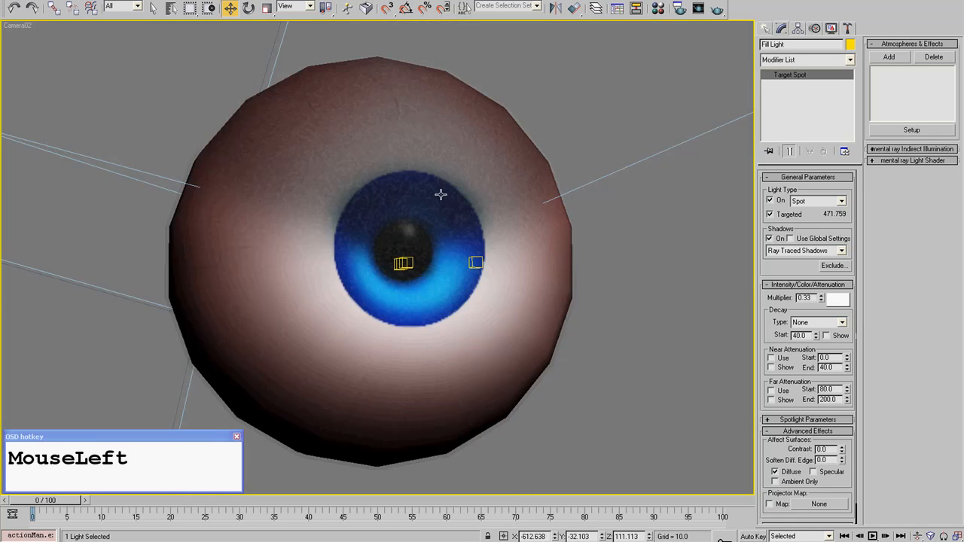
{"action": "left_click", "coordinate": [716, 10]}
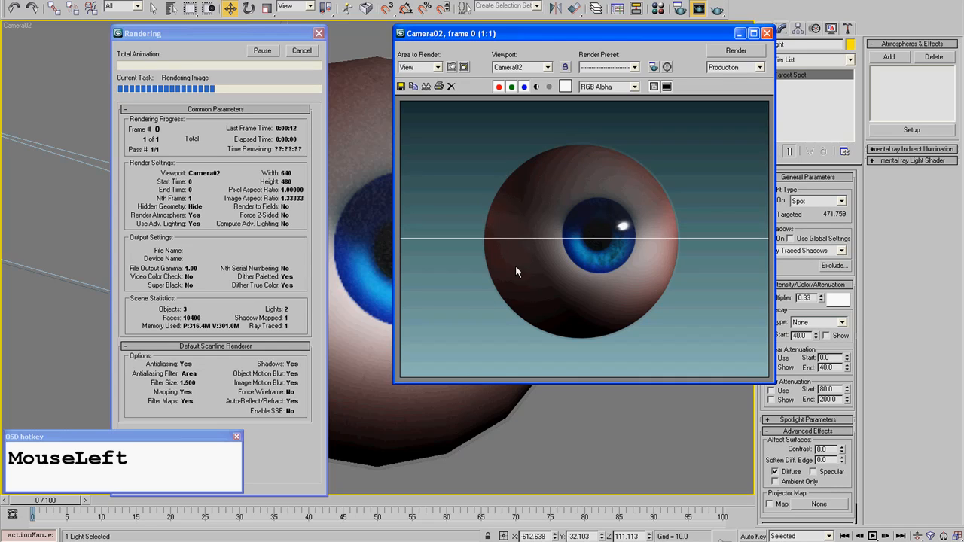
{"action": "left_click", "coordinate": [301, 50]}
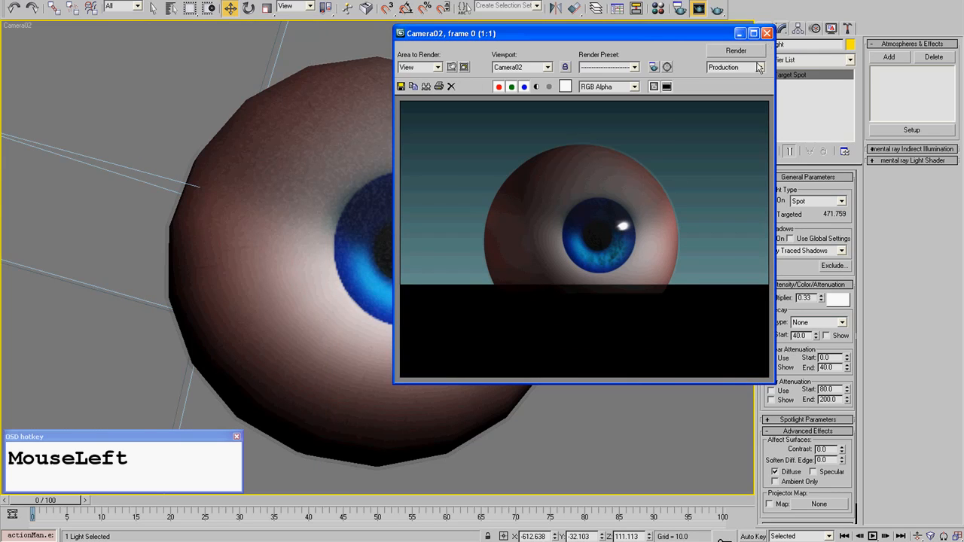
{"action": "left_click", "coordinate": [766, 33]}
- Select the Direct Light in the top view and change its light type to Directional
{"action": "left_click", "coordinate": [681, 168]}
{"action": "scroll", "coordinate": [542, 225], "scroll_direction": "down", "scroll_amount": 3}
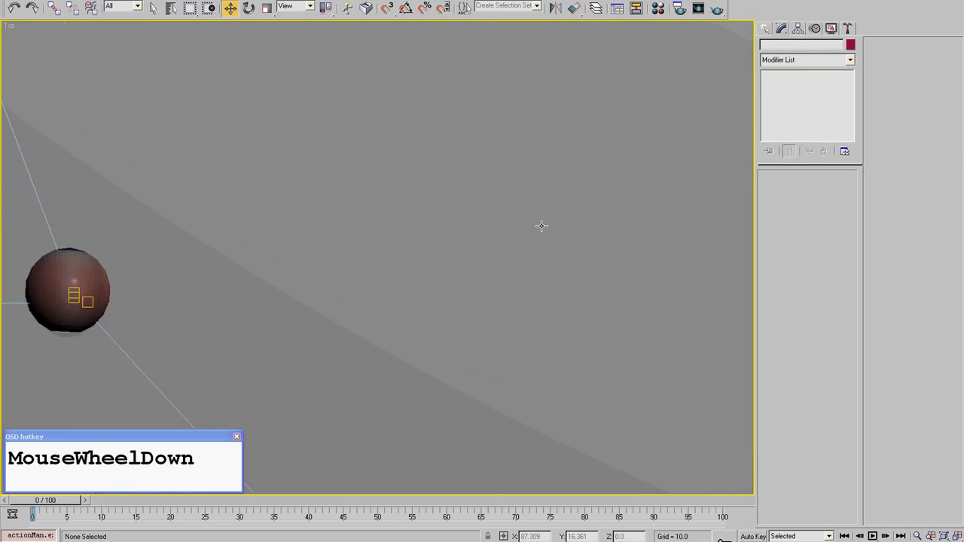
{"action": "scroll", "coordinate": [542, 226], "scroll_direction": "down", "scroll_amount": 5}
{"action": "left_click", "coordinate": [398, 371]}
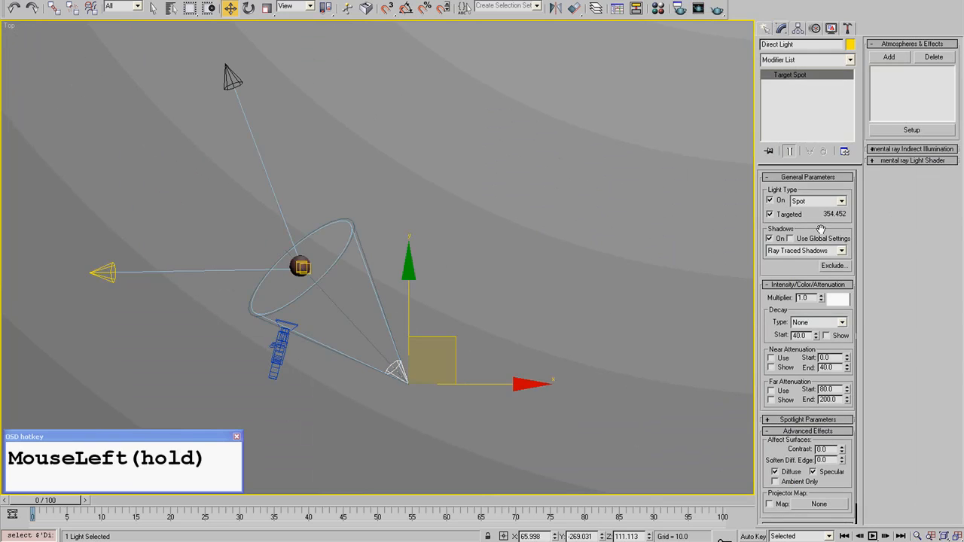
{"action": "left_click", "coordinate": [819, 201]}
{"action": "left_click", "coordinate": [816, 219]}
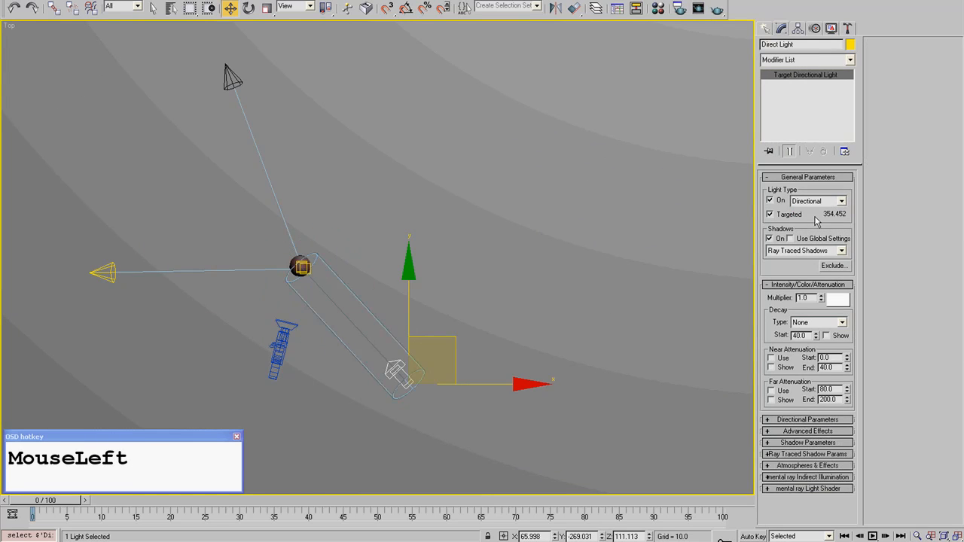
- Scale the Direct Light uniformly to about 202 percent, viewed from an angle beside the eyeball
{"action": "middle_click_drag", "start_coordinate": [474, 333], "coordinate": [254, 135], "text": "alt"}
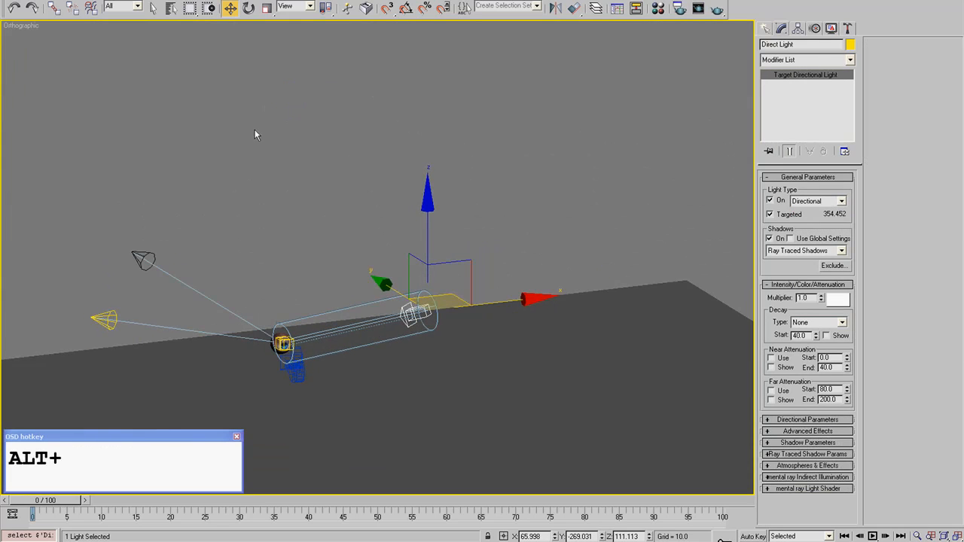
{"action": "left_click", "coordinate": [267, 8]}
{"action": "left_click_drag", "start_coordinate": [421, 302], "coordinate": [460, 241]}
{"action": "left_click", "coordinate": [587, 186]}
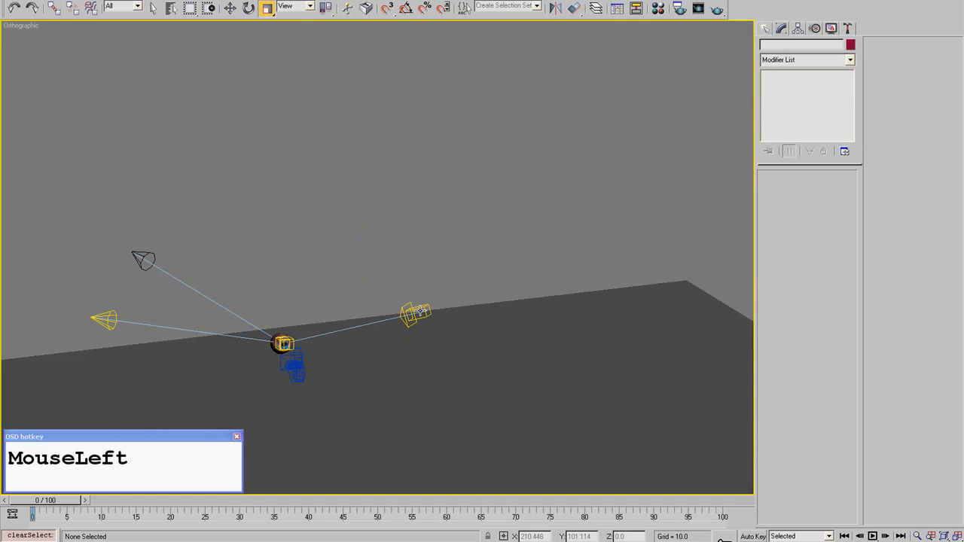
{"action": "left_click", "coordinate": [421, 311]}
{"action": "middle_click_drag", "start_coordinate": [420, 311], "coordinate": [435, 254]}
{"action": "scroll", "coordinate": [434, 253], "scroll_direction": "up", "scroll_amount": 6}
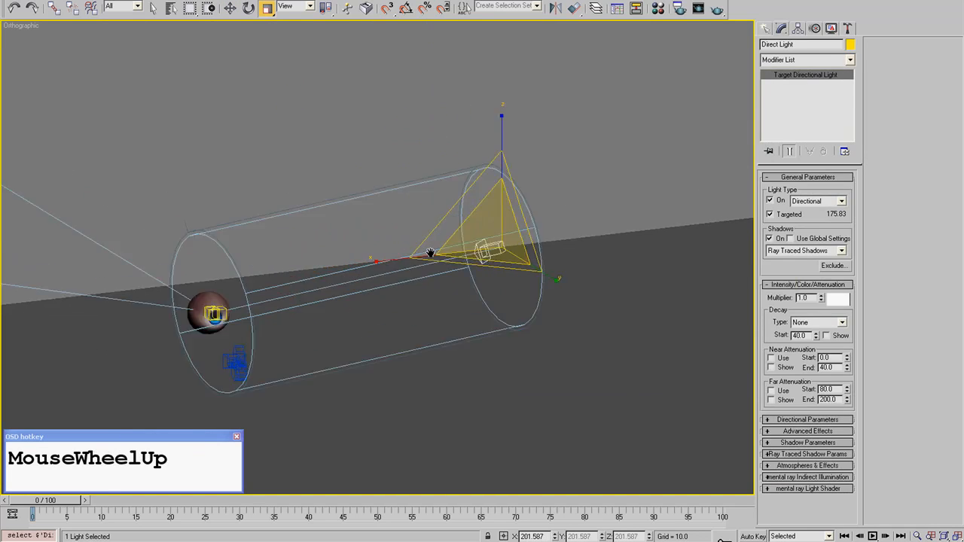
- Set the Direct Light's hotspot/beam to 25 in its directional parameters
{"action": "left_click", "coordinate": [795, 431]}
{"action": "left_click", "coordinate": [795, 432]}
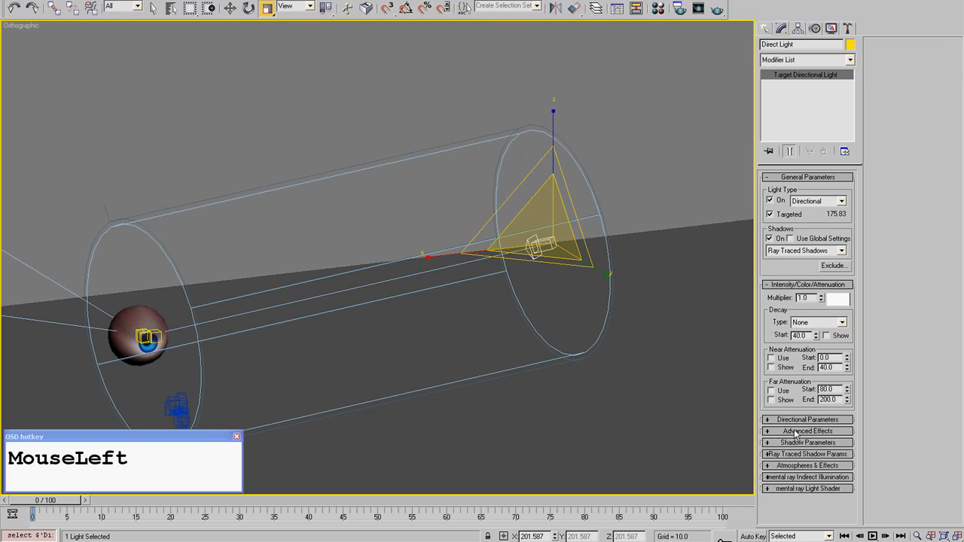
{"action": "left_click", "coordinate": [797, 420]}
{"action": "left_click_drag", "start_coordinate": [841, 457], "coordinate": [842, 467]}
- Switch to the Camera02 view and render the eyeball with the directional Direct Light
{"action": "left_click", "coordinate": [630, 344]}
{"action": "key", "text": "c"}
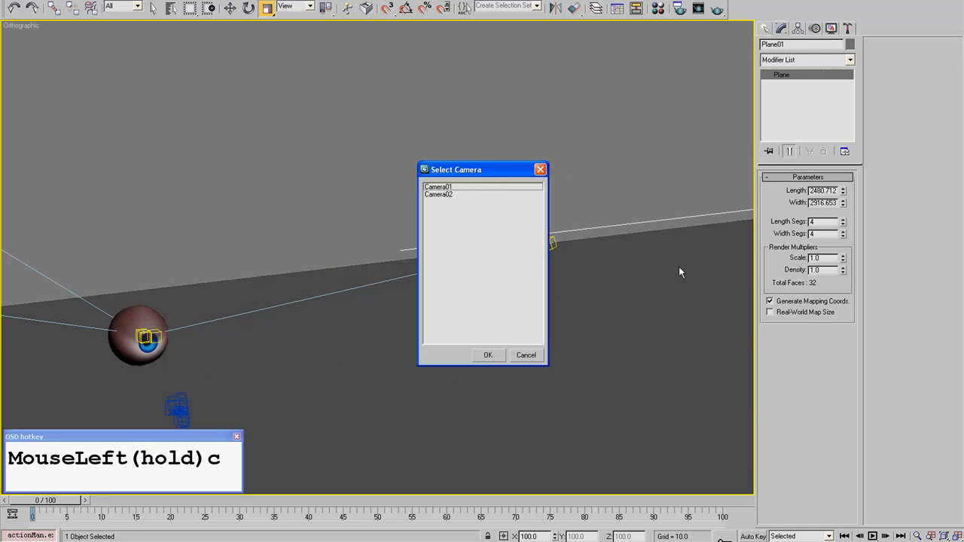
{"action": "double_click", "coordinate": [448, 195]}
{"action": "left_click", "coordinate": [716, 9]}
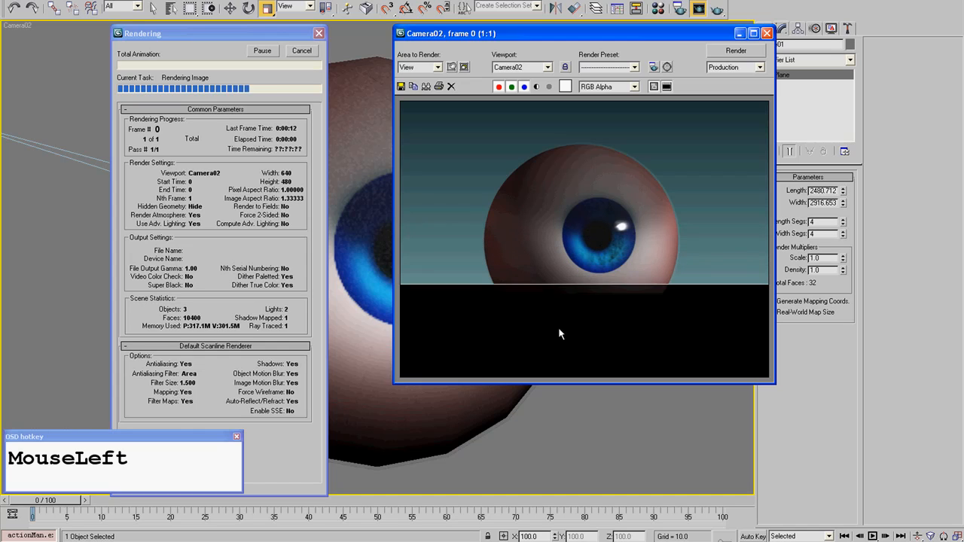
{"action": "left_click", "coordinate": [767, 33]}
- Show the lights from the top and select the Direct Light, using wireframe display to get past the background plane
{"action": "left_click", "coordinate": [653, 178]}
{"action": "key", "text": "t"}
{"action": "scroll", "coordinate": [512, 305], "scroll_direction": "down", "scroll_amount": 2}
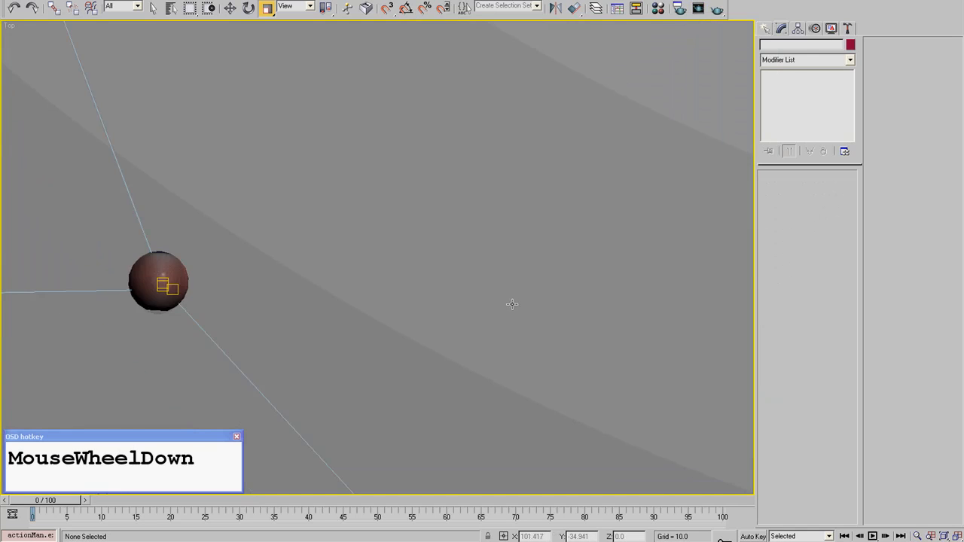
{"action": "scroll", "coordinate": [512, 304], "scroll_direction": "down", "scroll_amount": 5}
{"action": "left_click", "coordinate": [391, 308]}
{"action": "key", "text": "F3"}
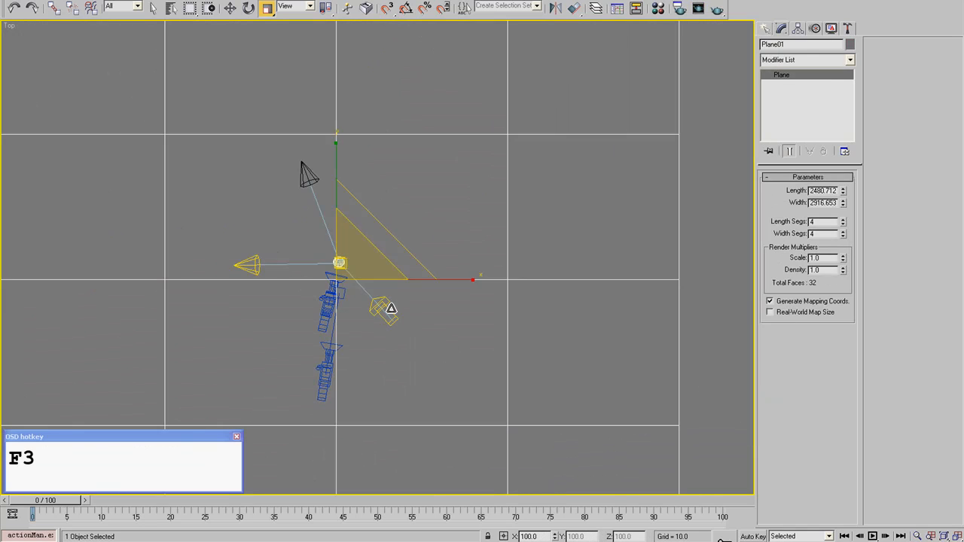
{"action": "left_click", "coordinate": [391, 308]}
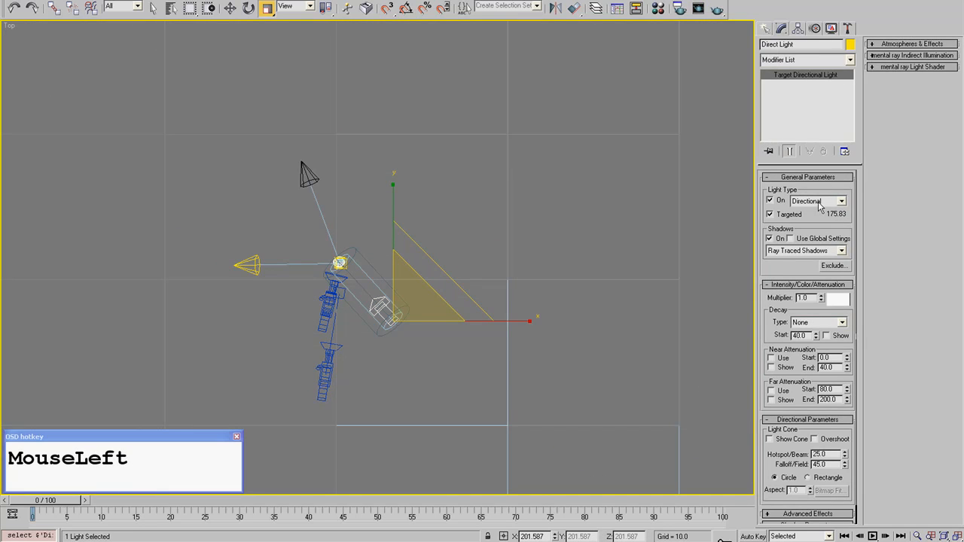
{"action": "key", "text": "F3"}
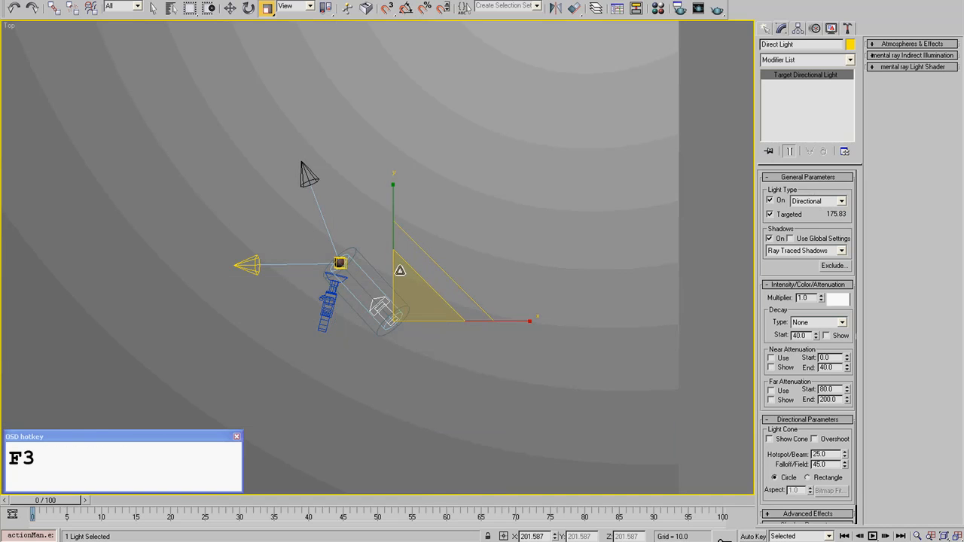
- Examine the Direct Light's beam around the eyeball up close and look through its available light types
{"action": "middle_click_drag", "start_coordinate": [183, 219], "coordinate": [237, 218]}
{"action": "scroll", "coordinate": [467, 303], "scroll_direction": "up", "scroll_amount": 3}
{"action": "middle_click_drag", "start_coordinate": [467, 303], "coordinate": [432, 273], "text": "alt"}
{"action": "scroll", "coordinate": [437, 351], "scroll_direction": "up", "scroll_amount": 2}
{"action": "scroll", "coordinate": [432, 273], "scroll_direction": "up", "scroll_amount": 6}
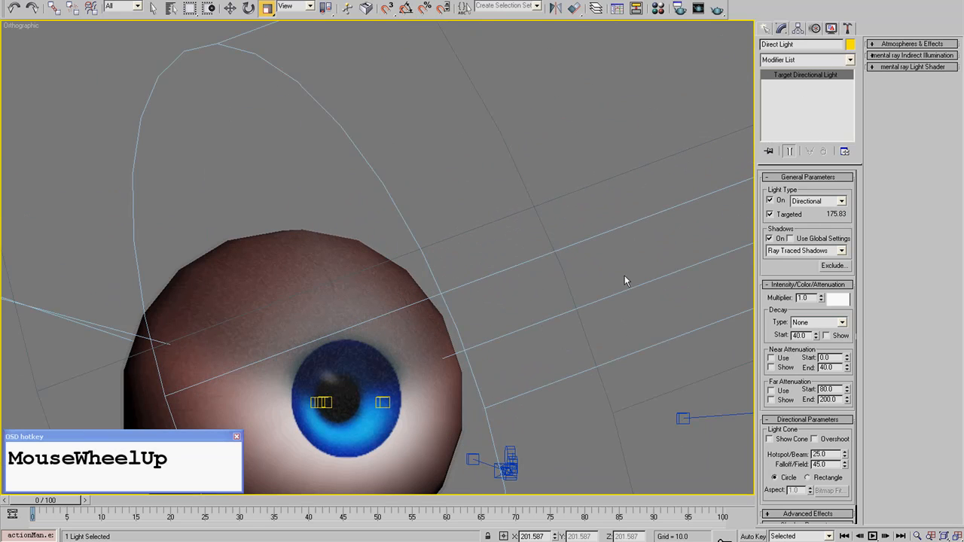
{"action": "left_click", "coordinate": [832, 202]}
{"action": "left_click", "coordinate": [826, 192]}
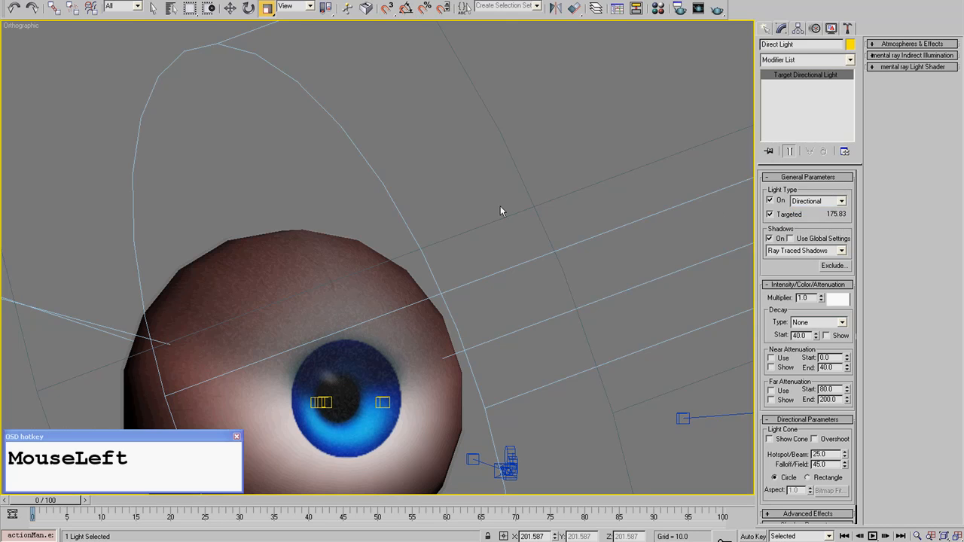
{"action": "left_click", "coordinate": [505, 215]}
- Return to the top view, select the Fill Light and check its light type options
{"action": "key", "text": "t"}
{"action": "scroll", "coordinate": [291, 279], "scroll_direction": "down", "scroll_amount": 3}
{"action": "middle_click_drag", "start_coordinate": [291, 280], "coordinate": [327, 264]}
{"action": "left_click", "coordinate": [254, 261]}
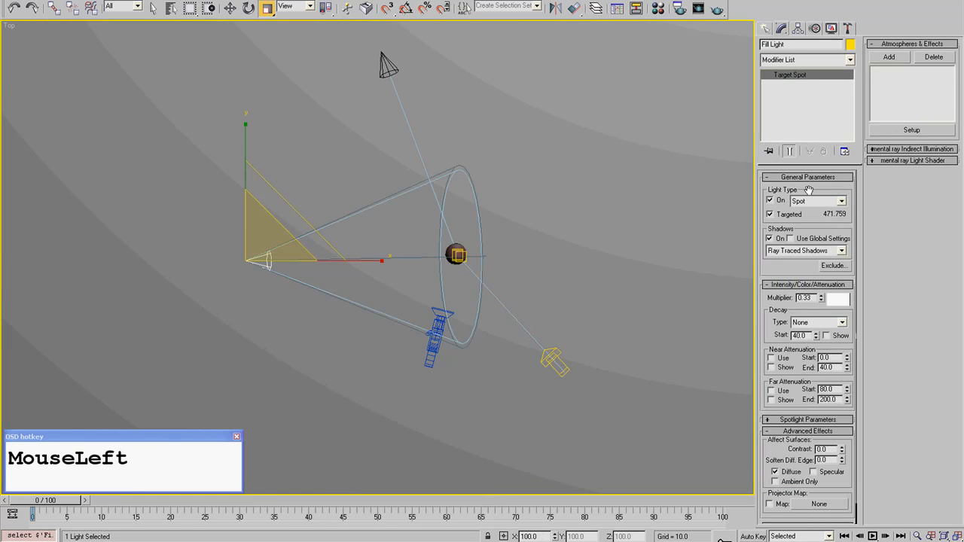
{"action": "left_click", "coordinate": [826, 202]}
{"action": "left_click", "coordinate": [829, 203]}
- Select the Backlight behind the eyeball, switch it on and enable its ray traced shadows
{"action": "middle_click_drag", "start_coordinate": [314, 157], "coordinate": [307, 287]}
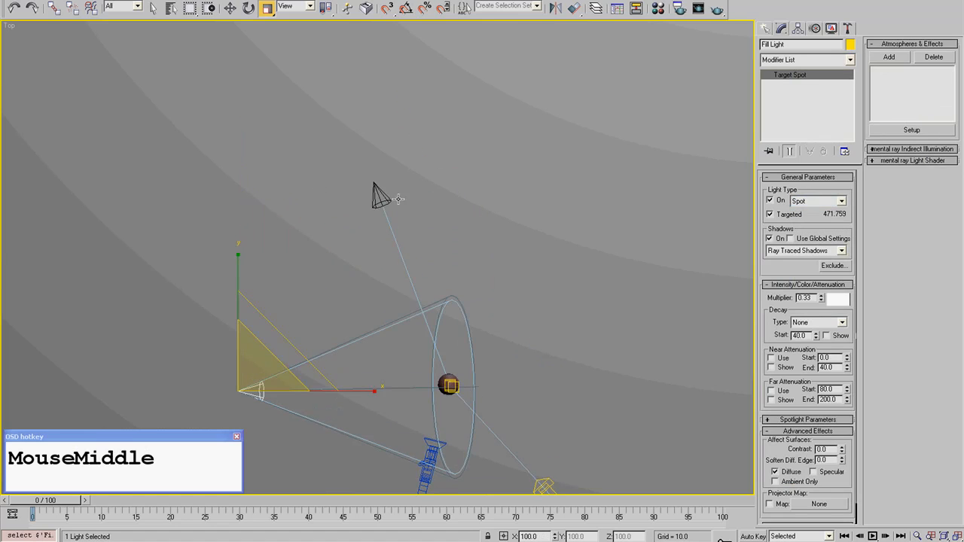
{"action": "left_click", "coordinate": [379, 194]}
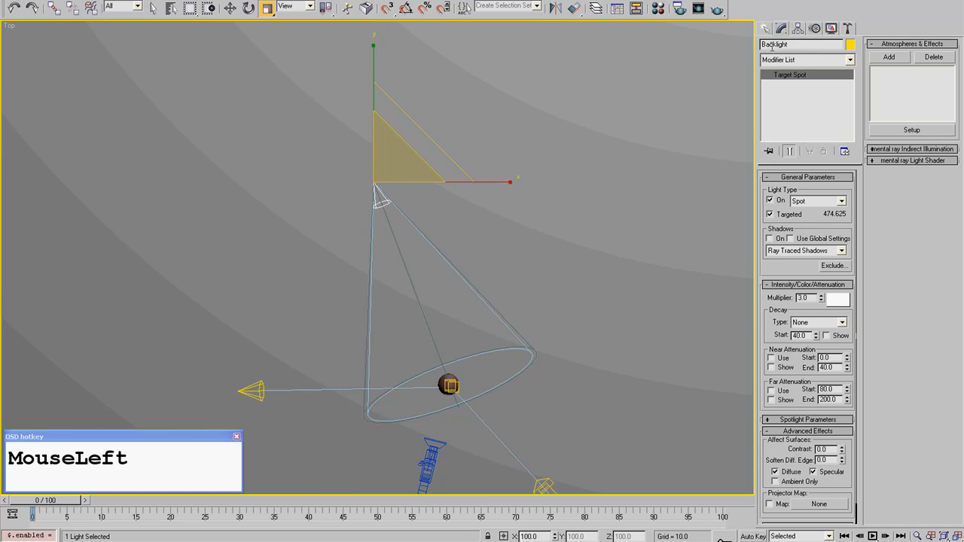
{"action": "left_click", "coordinate": [770, 238]}
- Examine the Backlight's cone and its aim at the eyeball from an angled view
{"action": "middle_click_drag", "start_coordinate": [542, 372], "coordinate": [527, 340]}
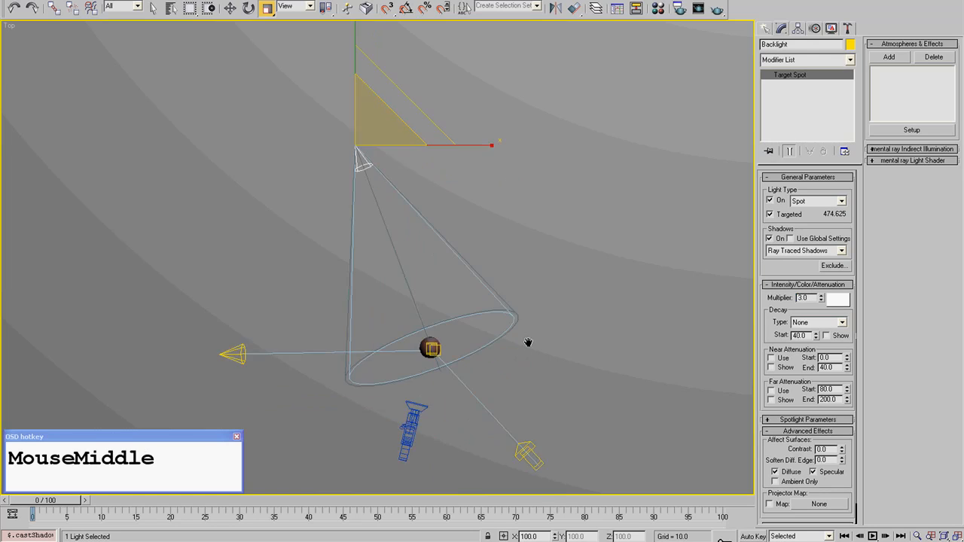
{"action": "scroll", "coordinate": [528, 342], "scroll_direction": "up", "scroll_amount": 5}
{"action": "scroll", "coordinate": [515, 336], "scroll_direction": "down", "scroll_amount": 5}
{"action": "middle_click_drag", "start_coordinate": [462, 325], "coordinate": [495, 256], "text": "alt"}
{"action": "middle_click_drag", "start_coordinate": [536, 305], "coordinate": [489, 322]}
{"action": "scroll", "coordinate": [489, 322], "scroll_direction": "up", "scroll_amount": 1}
{"action": "scroll", "coordinate": [489, 322], "scroll_direction": "up", "scroll_amount": 3}
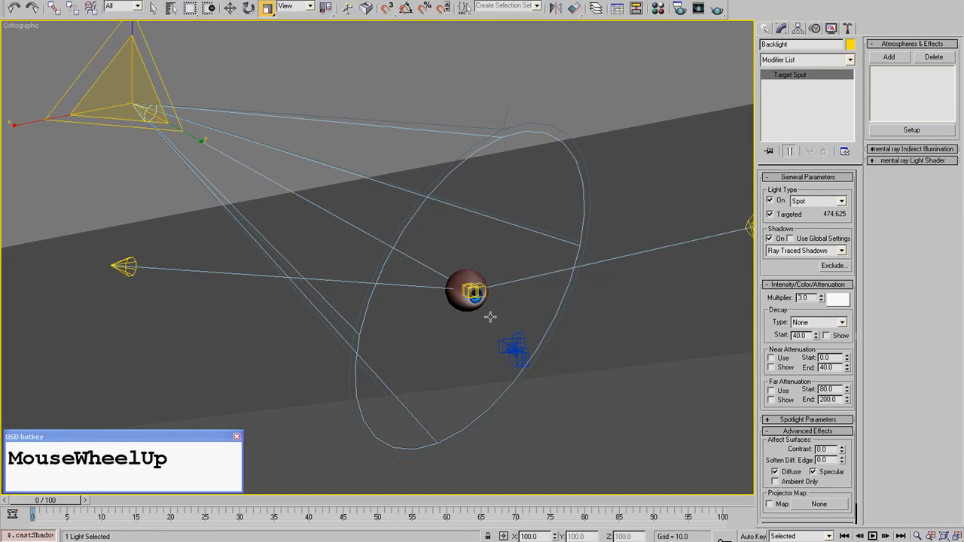
{"action": "middle_click_drag", "start_coordinate": [718, 235], "coordinate": [595, 218]}
- Review the last Camera02 render and set the Backlight's multiplier to 5
{"action": "double_click", "coordinate": [803, 297]}
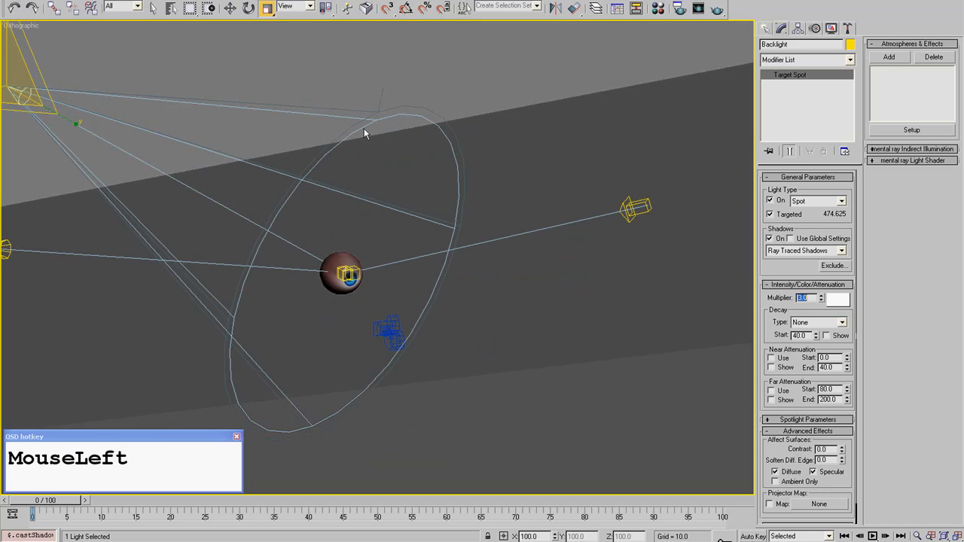
{"action": "left_click", "coordinate": [265, 0]}
{"action": "left_click", "coordinate": [262, 25]}
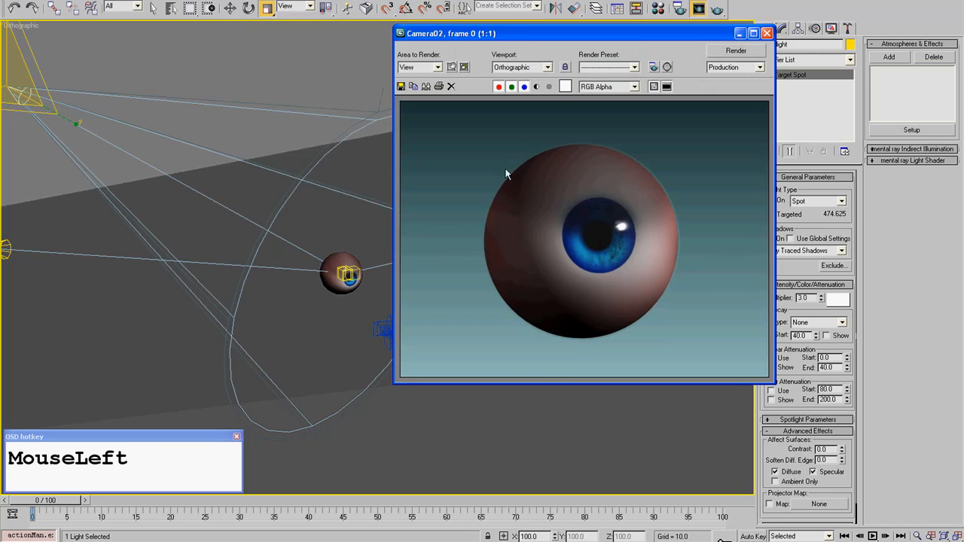
{"action": "left_click", "coordinate": [767, 33]}
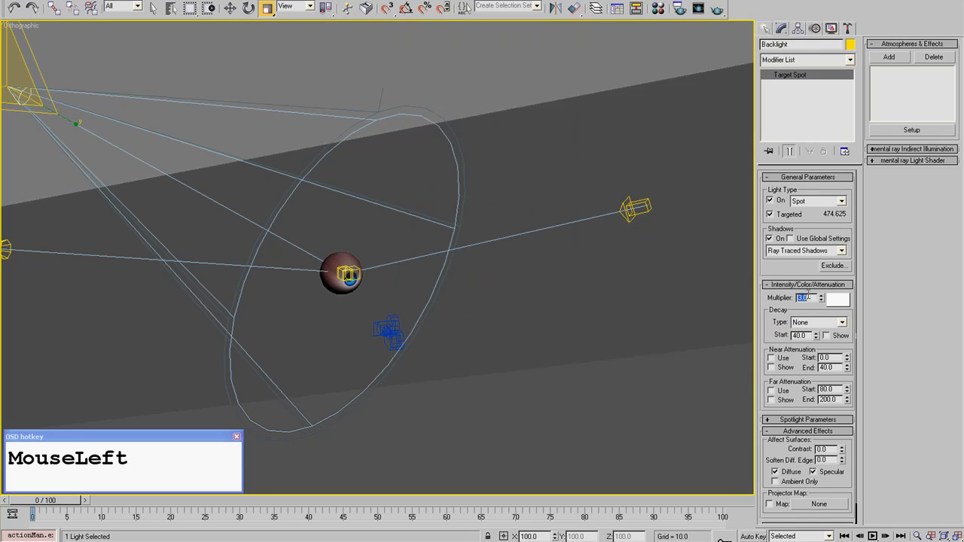
{"action": "type", "text": "4"}
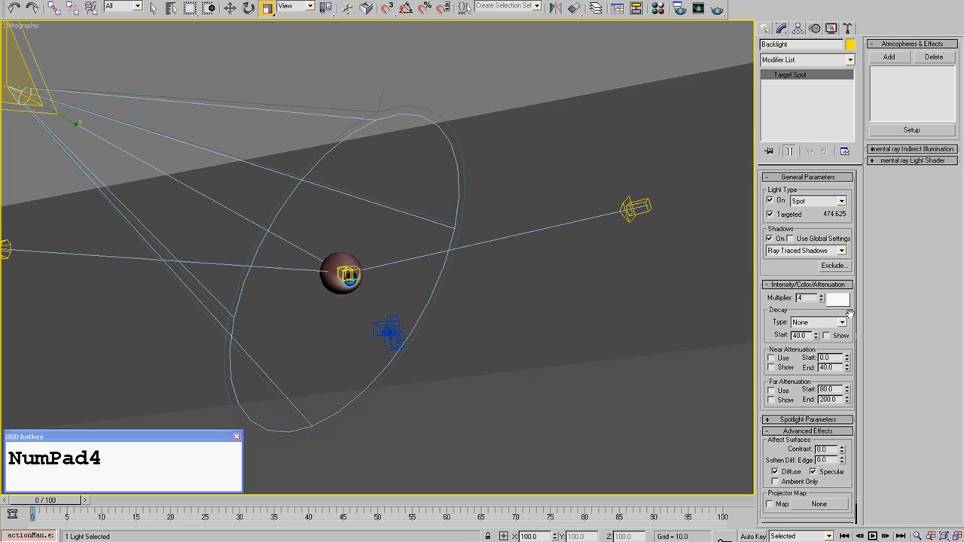
{"action": "left_click_drag", "start_coordinate": [810, 299], "coordinate": [777, 297]}
{"action": "type", "text": "5"}
- Tint the Backlight light cyan with red 102, green 255 and blue 255
{"action": "left_click", "coordinate": [840, 299]}
{"action": "left_click_drag", "start_coordinate": [385, 48], "coordinate": [395, 47]}
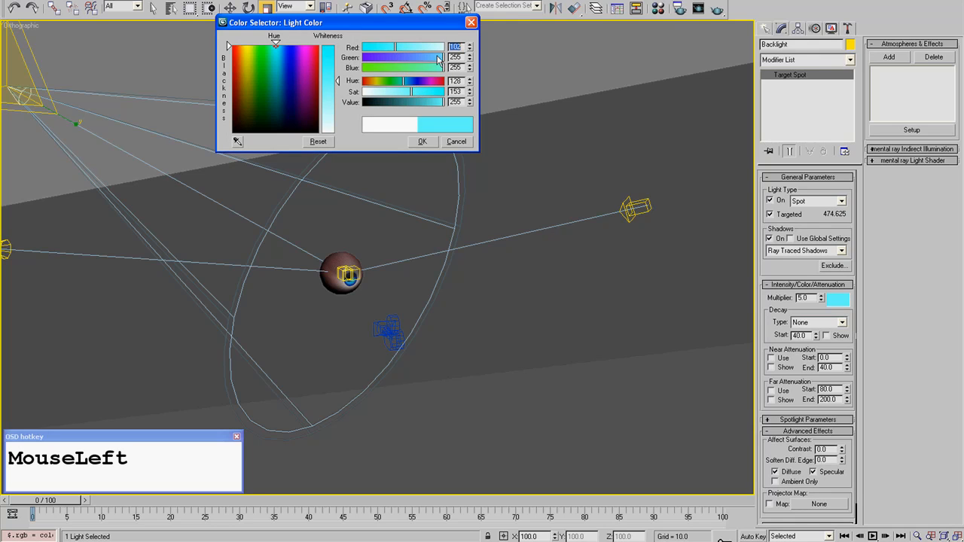
{"action": "left_click", "coordinate": [423, 142]}
- Deselect the Backlight, return to the Camera02 view and render the eyeball with the cyan rim lighting
{"action": "left_click", "coordinate": [474, 77]}
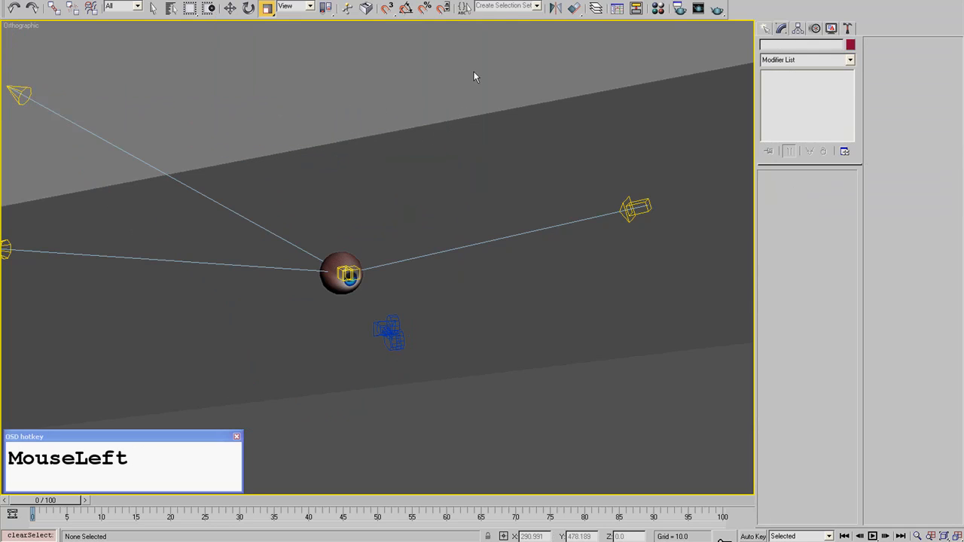
{"action": "key", "text": "c"}
{"action": "double_click", "coordinate": [437, 190]}
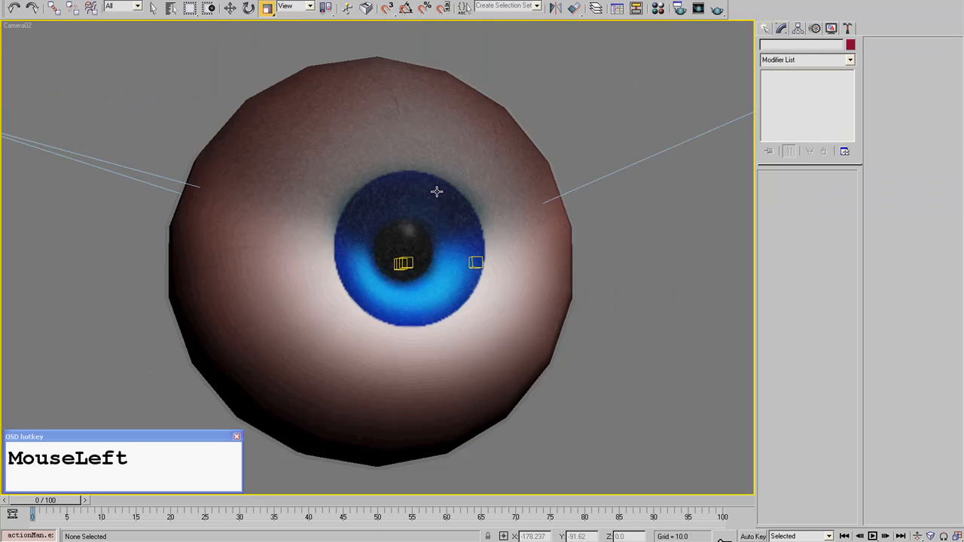
{"action": "left_click", "coordinate": [714, 7]}
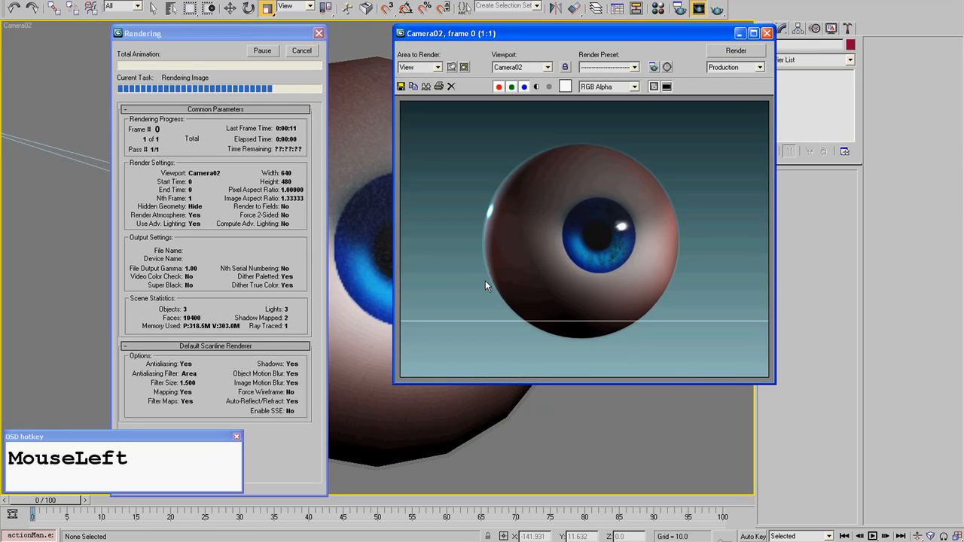
{"action": "left_click", "coordinate": [767, 33]}
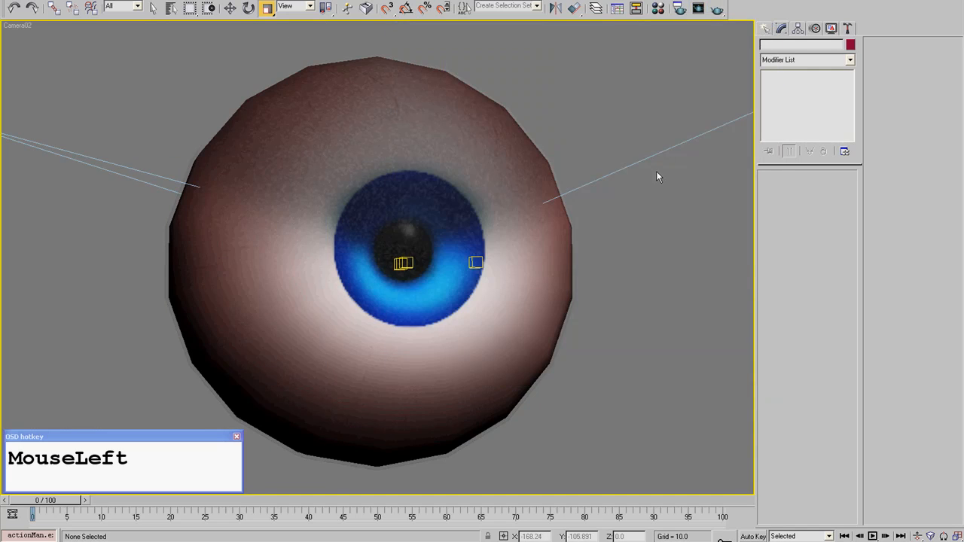
- Move the Backlight along X away from the eyeball in the Top view, to about X -478
{"action": "key", "text": "t"}
{"action": "scroll", "coordinate": [430, 213], "scroll_direction": "down", "scroll_amount": 5}
{"action": "left_click", "coordinate": [308, 176]}
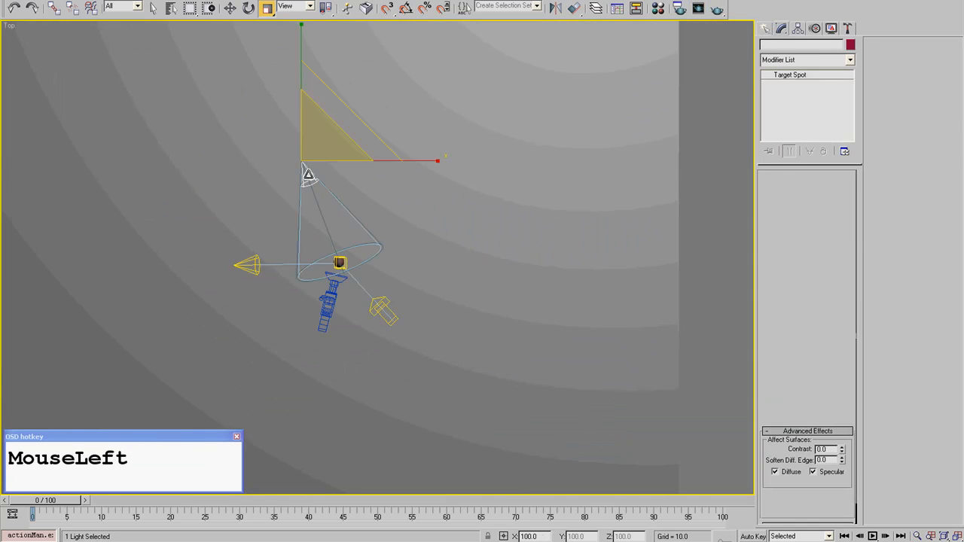
{"action": "left_click", "coordinate": [230, 9]}
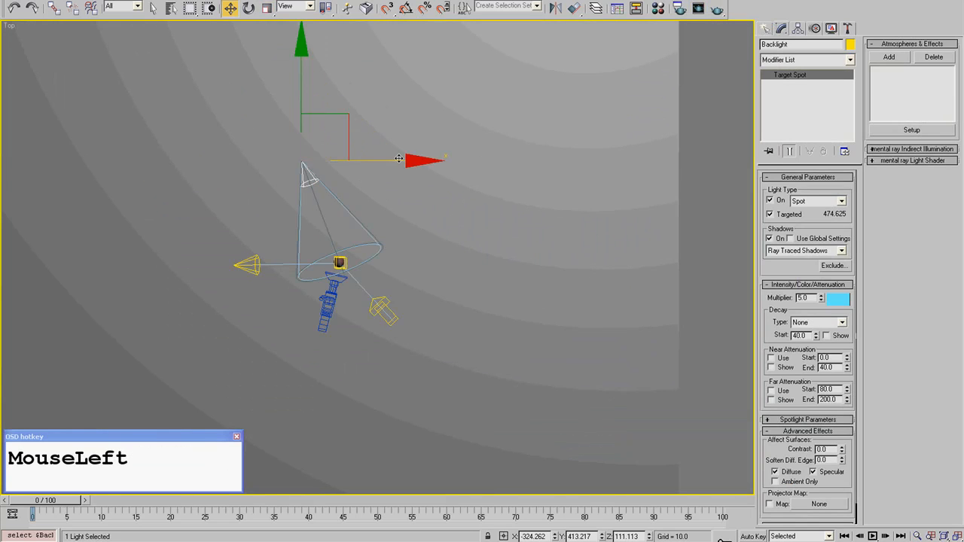
{"action": "left_click_drag", "start_coordinate": [402, 159], "coordinate": [366, 159]}
{"action": "scroll", "coordinate": [299, 228], "scroll_direction": "up", "scroll_amount": 1}
{"action": "middle_click_drag", "start_coordinate": [313, 224], "coordinate": [362, 198]}
{"action": "scroll", "coordinate": [280, 137], "scroll_direction": "up", "scroll_amount": 1}
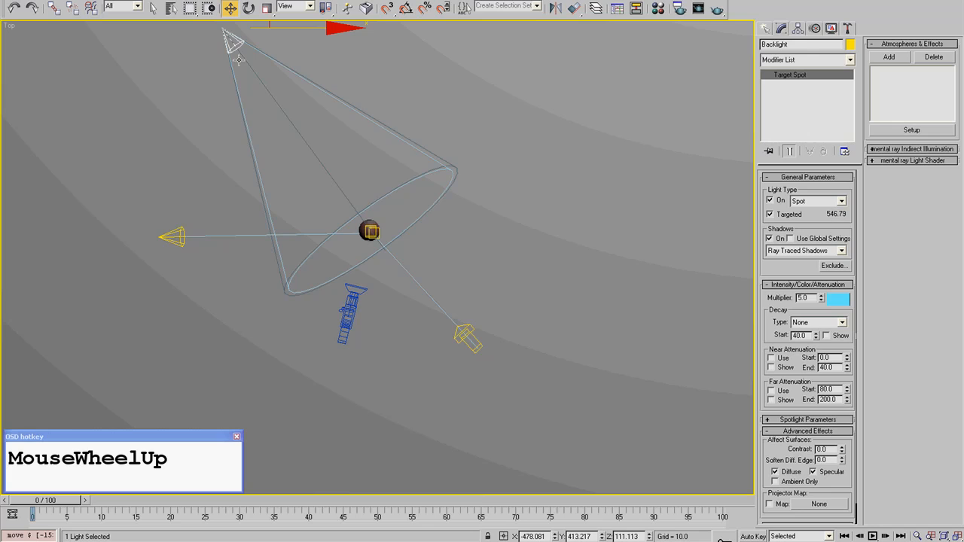
- Return to the shaded Camera02 view, deselect the Backlight and render the eyeball with its new position
{"action": "key", "text": "c"}
{"action": "left_click", "coordinate": [447, 197]}
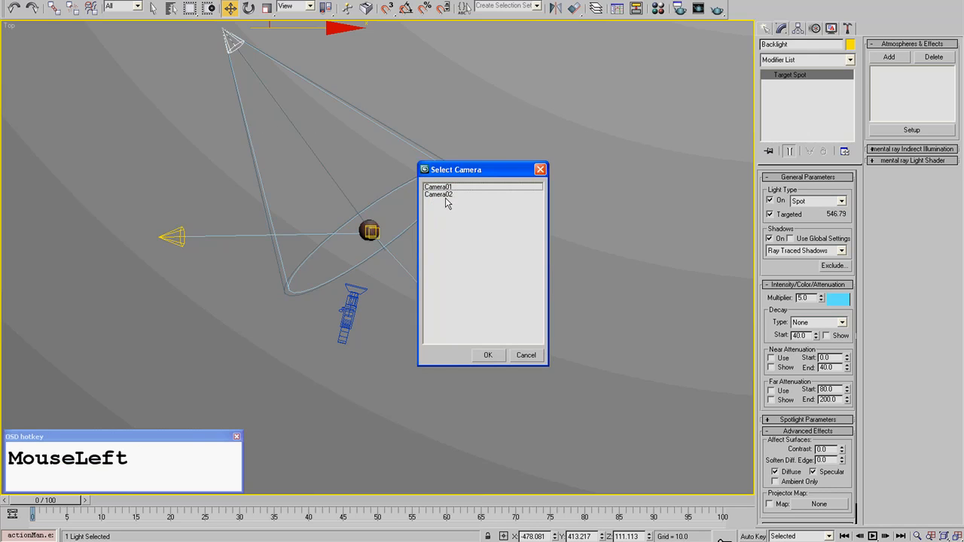
{"action": "double_click", "coordinate": [447, 197]}
{"action": "key", "text": "F3"}
{"action": "left_click", "coordinate": [643, 131]}
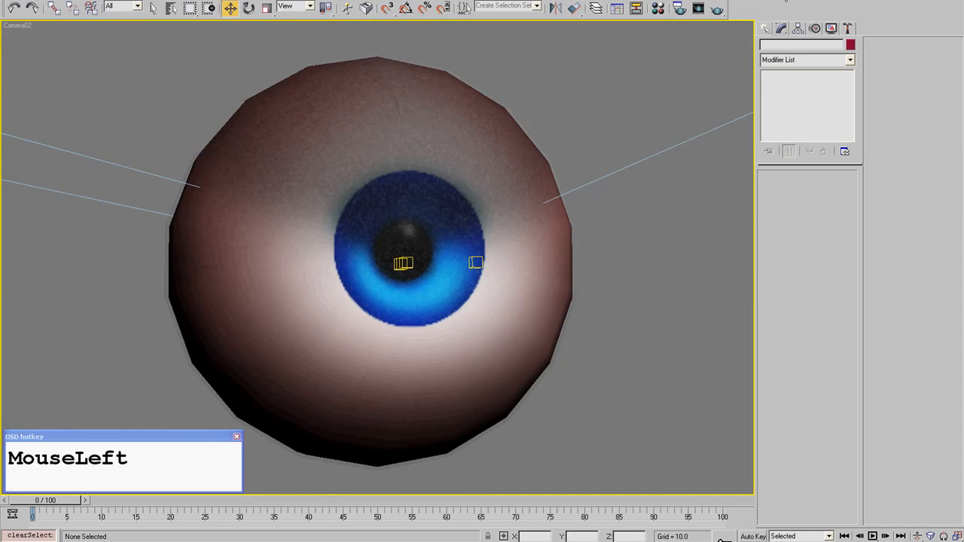
{"action": "left_click", "coordinate": [716, 9]}
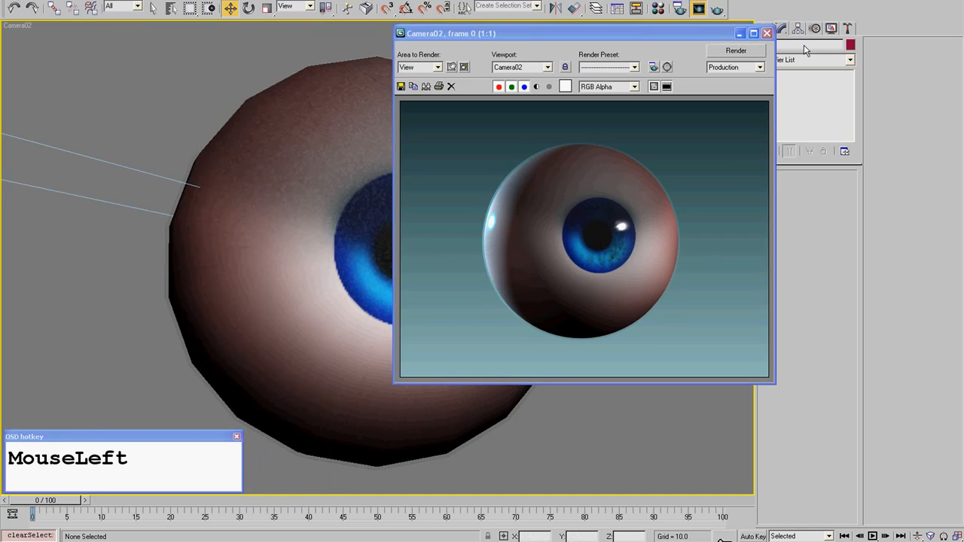
- Close the render, select the Backlight in the Top view, turn off its effect on specular highlights and deselect it
{"action": "left_click", "coordinate": [767, 33]}
{"action": "key", "text": "t"}
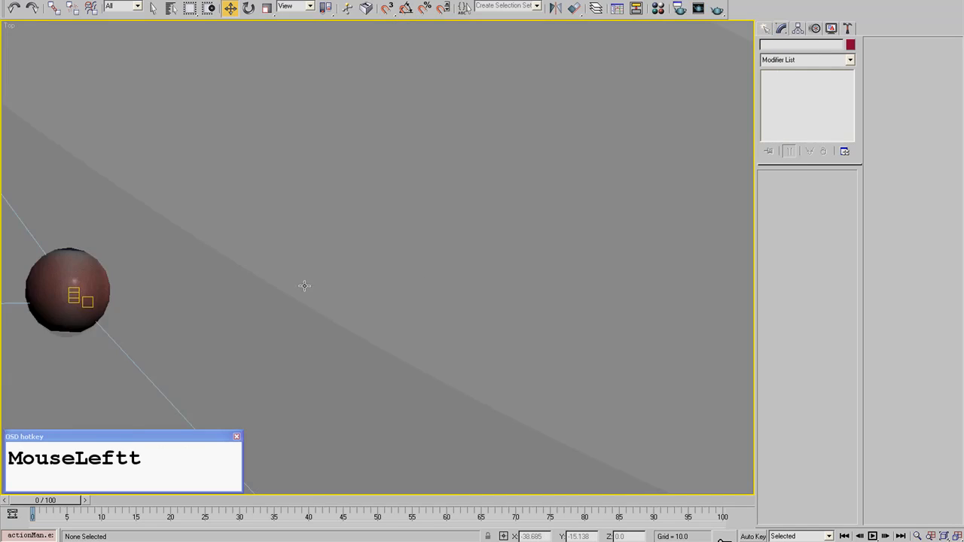
{"action": "scroll", "coordinate": [299, 287], "scroll_direction": "down", "scroll_amount": 10}
{"action": "left_click", "coordinate": [306, 203]}
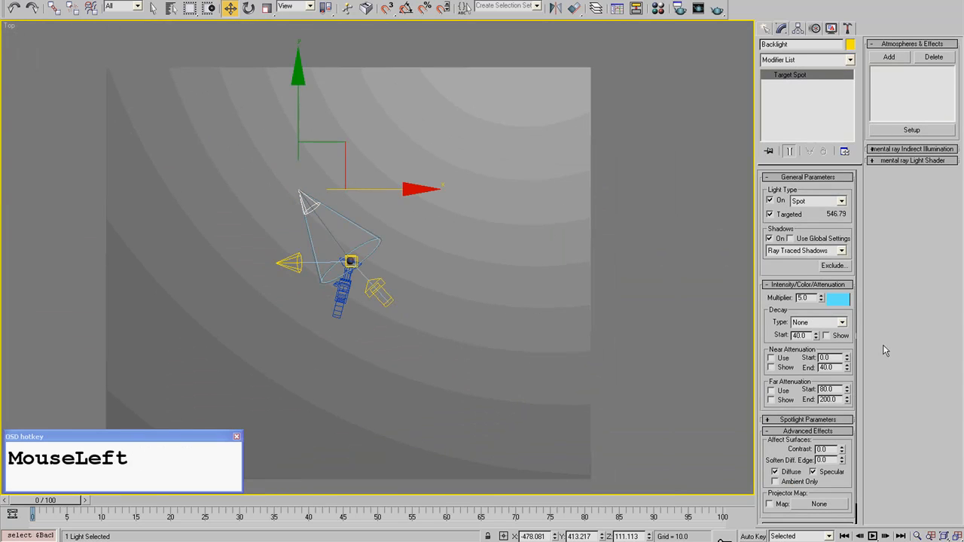
{"action": "left_click", "coordinate": [812, 473]}
{"action": "left_click", "coordinate": [593, 47]}
- Pull the Direct Light back from the eyeball to about X 279, Y -642, and render the Camera02 view
{"action": "left_click", "coordinate": [369, 289]}
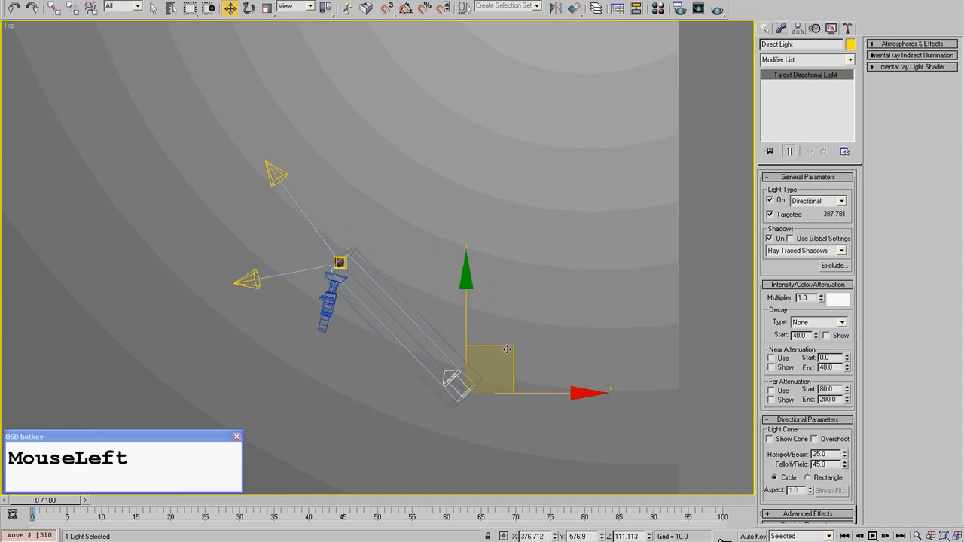
{"action": "left_click_drag", "start_coordinate": [506, 349], "coordinate": [484, 365]}
{"action": "key", "text": "c"}
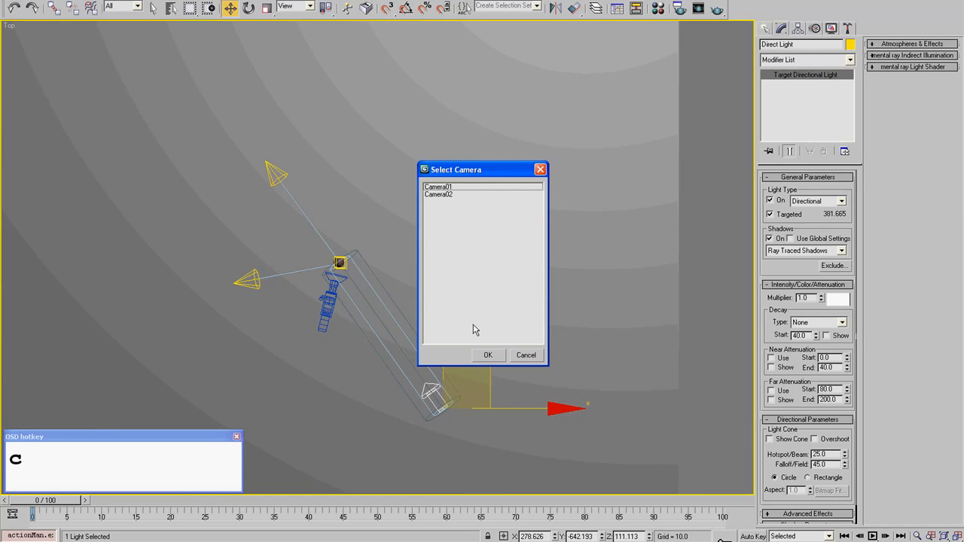
{"action": "double_click", "coordinate": [441, 187]}
{"action": "key", "text": "c"}
{"action": "double_click", "coordinate": [447, 194]}
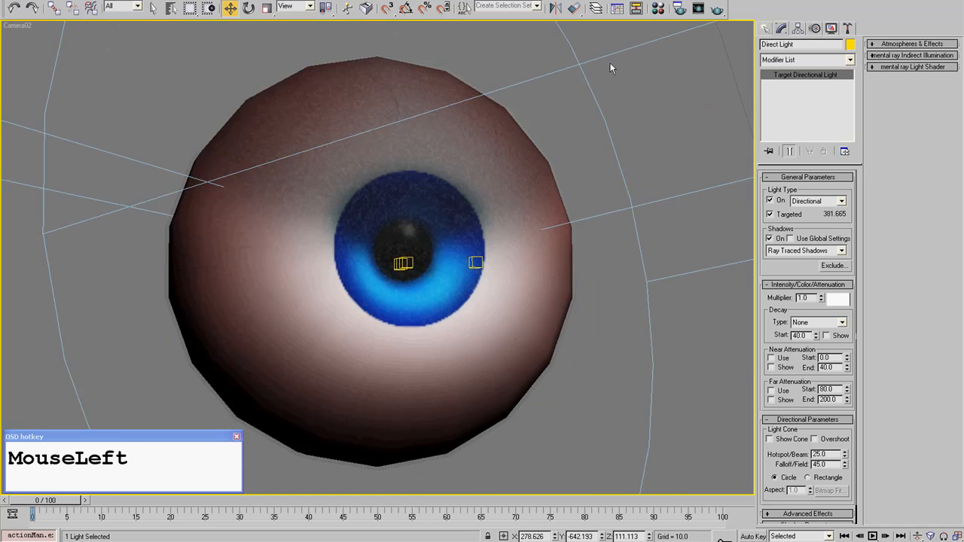
{"action": "left_click", "coordinate": [706, 11]}
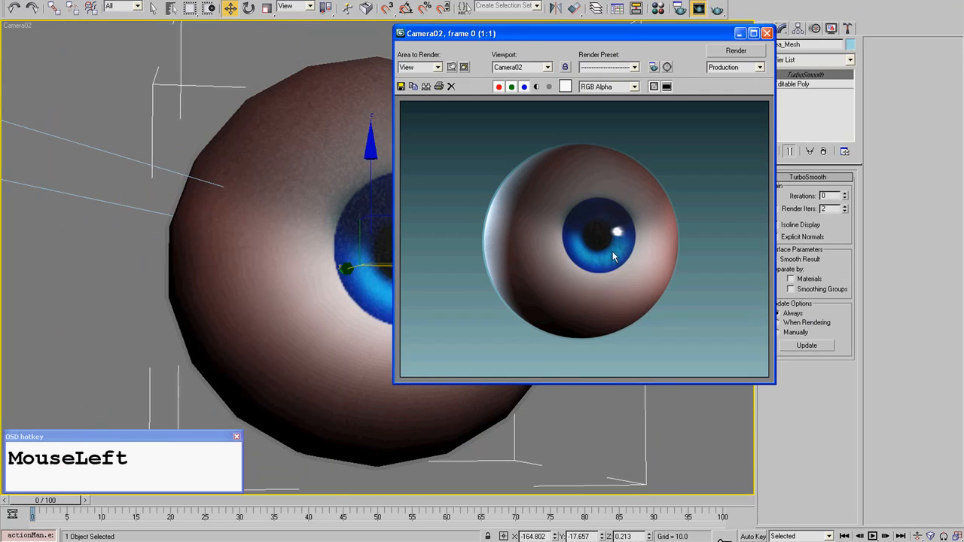
- Examine the iris highlight and rim lighting up close in the Camera02 render, then close it and clear the selection
{"action": "scroll", "coordinate": [611, 264], "scroll_direction": "up", "scroll_amount": 1}
{"action": "scroll", "coordinate": [609, 288], "scroll_direction": "down", "scroll_amount": 1}
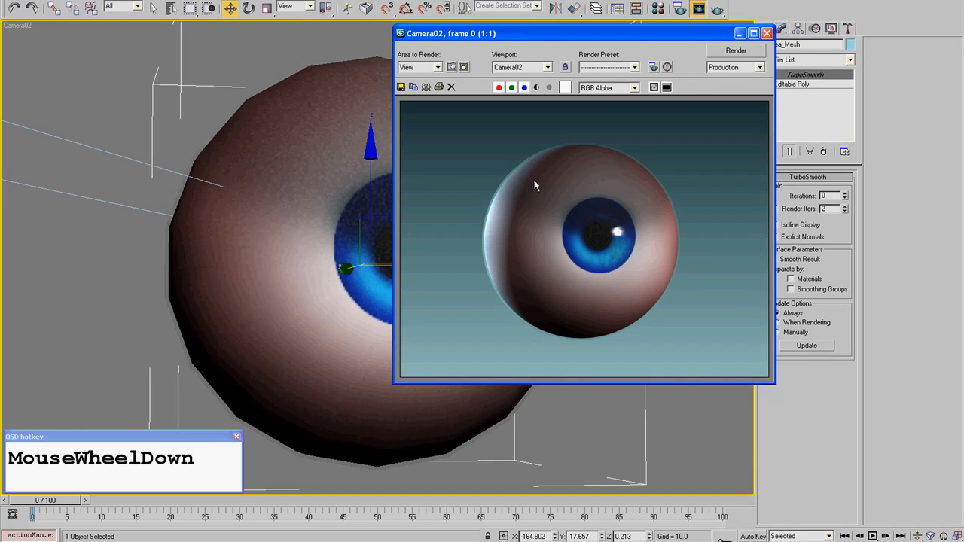
{"action": "left_click", "coordinate": [567, 244]}
{"action": "scroll", "coordinate": [577, 294], "scroll_direction": "up", "scroll_amount": 1}
{"action": "middle_click_drag", "start_coordinate": [577, 294], "coordinate": [600, 269]}
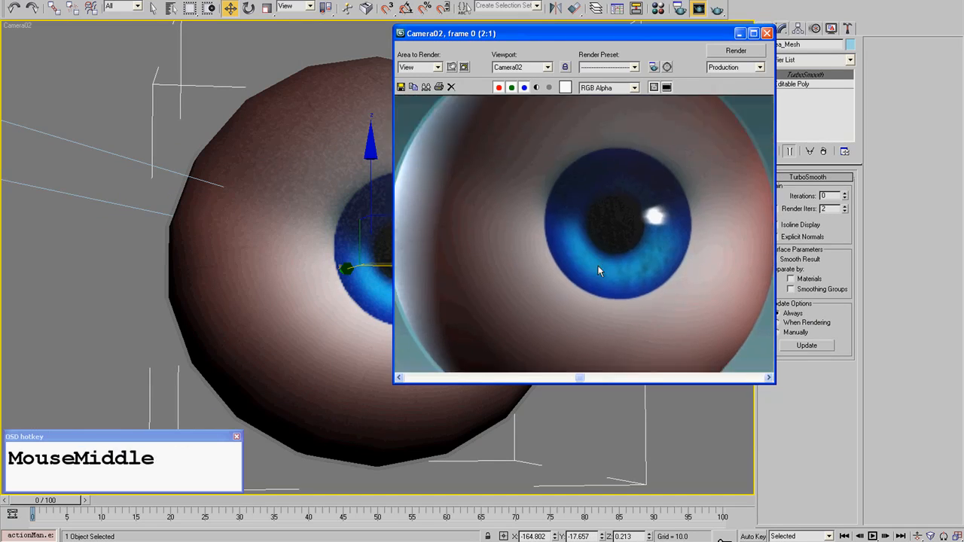
{"action": "scroll", "coordinate": [671, 234], "scroll_direction": "down", "scroll_amount": 1}
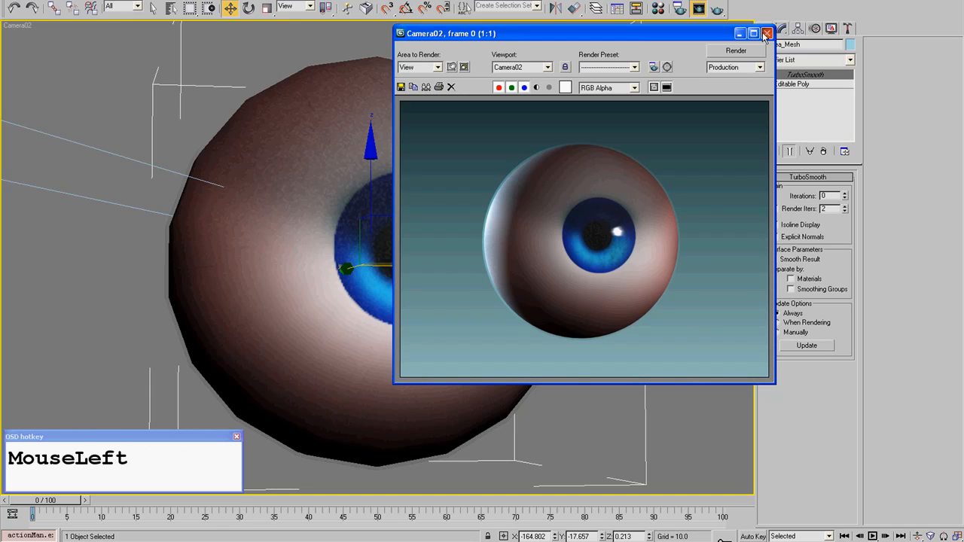
{"action": "left_click", "coordinate": [766, 35]}
{"action": "left_click", "coordinate": [734, 73]}
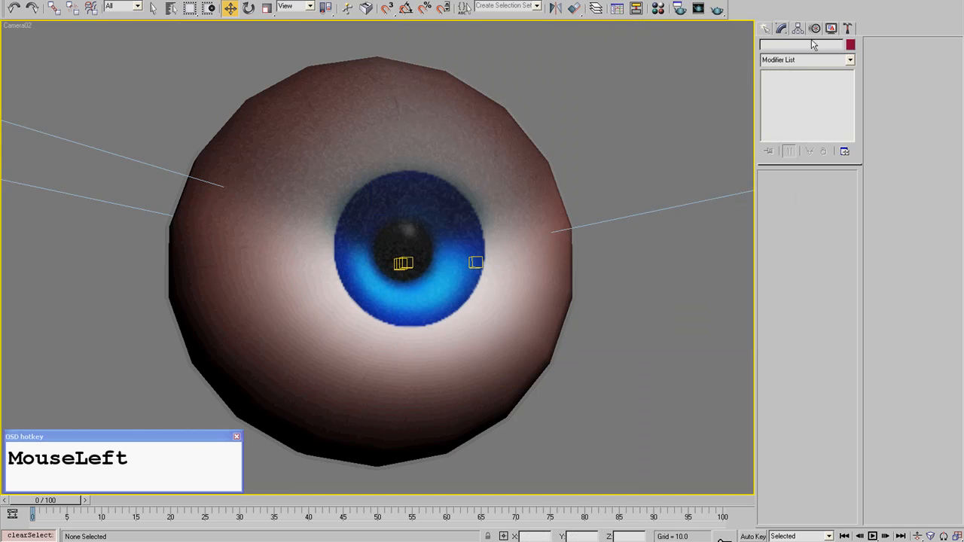
{"action": "left_click", "coordinate": [831, 28]}
{"action": "left_click", "coordinate": [921, 267]}
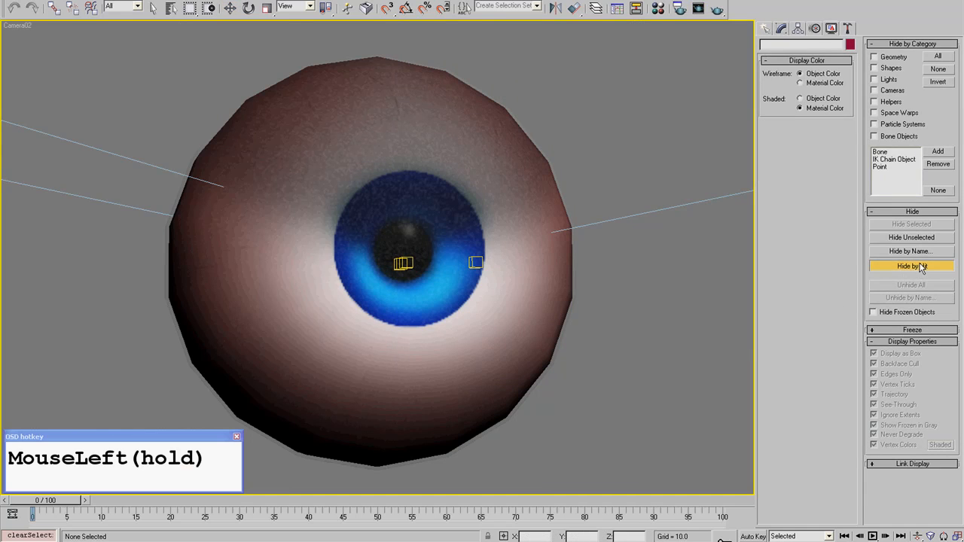
{"action": "left_click", "coordinate": [903, 267]}
{"action": "key", "text": "F3"}
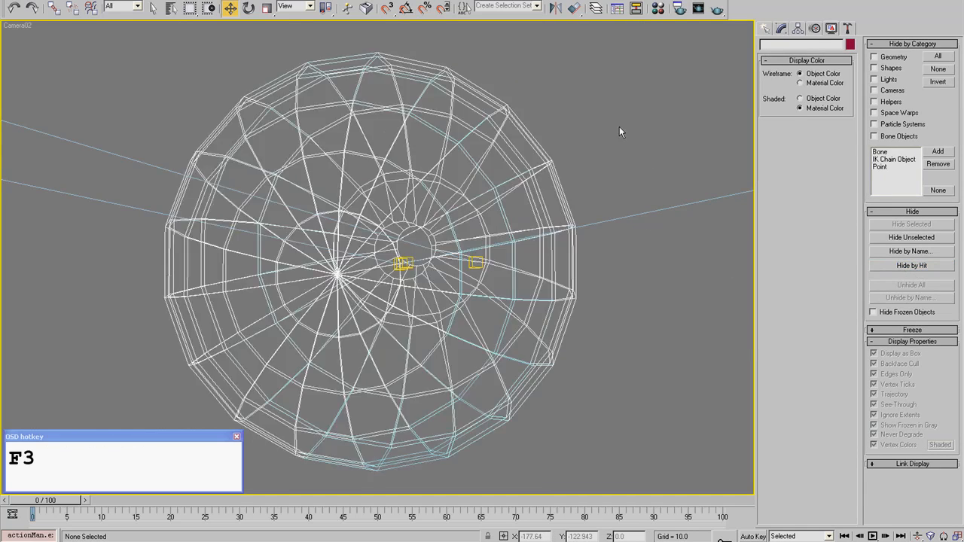
{"action": "key", "text": "F3"}
- Create a new layer in the layer manager and name it Lights
{"action": "left_click", "coordinate": [595, 9]}
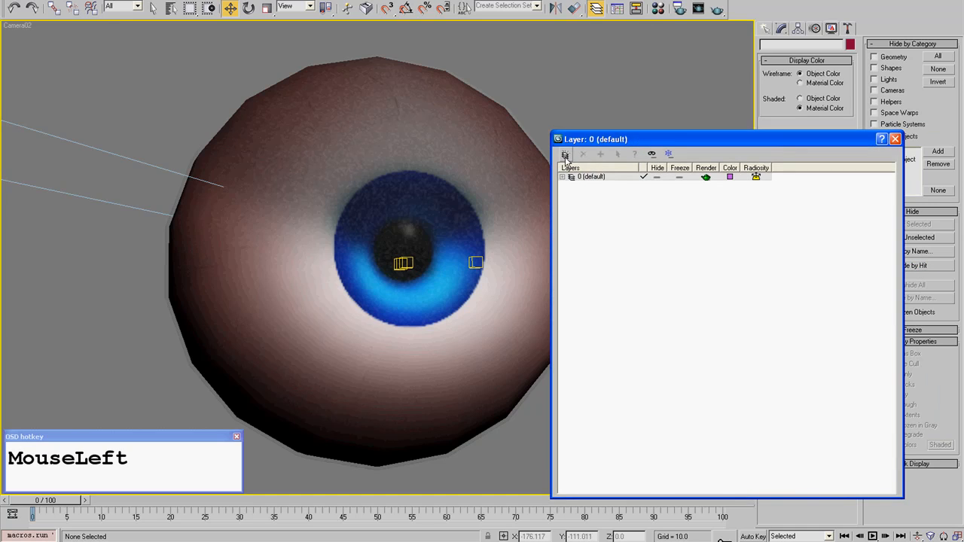
{"action": "left_click", "coordinate": [598, 14]}
{"action": "left_click", "coordinate": [599, 14]}
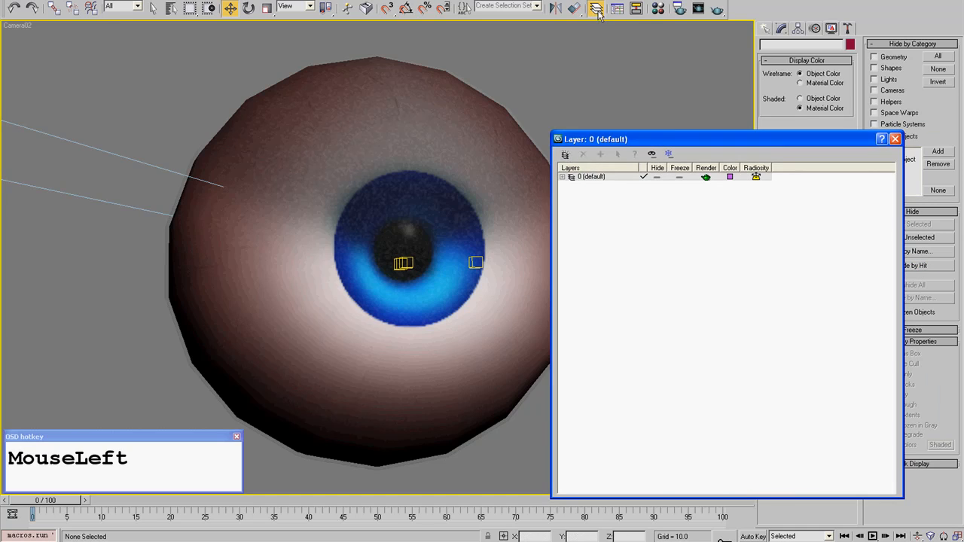
{"action": "left_click", "coordinate": [565, 154]}
{"action": "left_click_drag", "start_coordinate": [600, 139], "coordinate": [693, 81]}
{"action": "right_click", "coordinate": [680, 128]}
{"action": "left_click", "coordinate": [683, 130]}
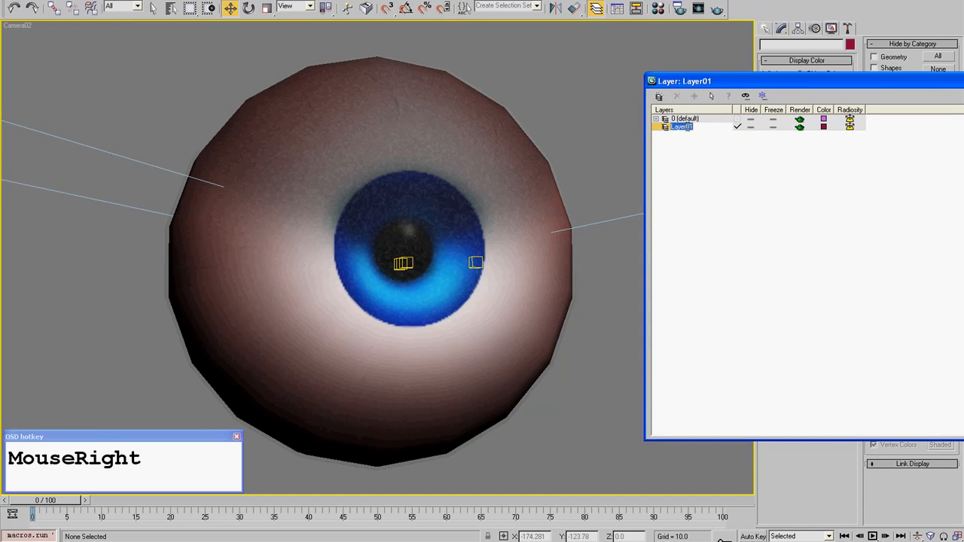
{"action": "type", "text": "Lights"}
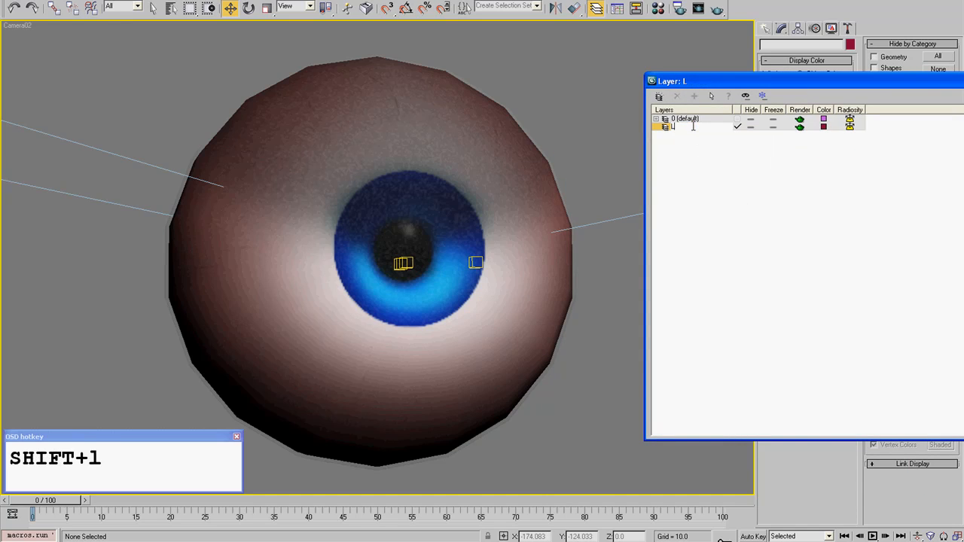
{"action": "key", "text": "Return"}
- Select the back, fill and direct lights in the wireframe Top view, add them to the Lights layer and deselect them
{"action": "left_click", "coordinate": [475, 262]}
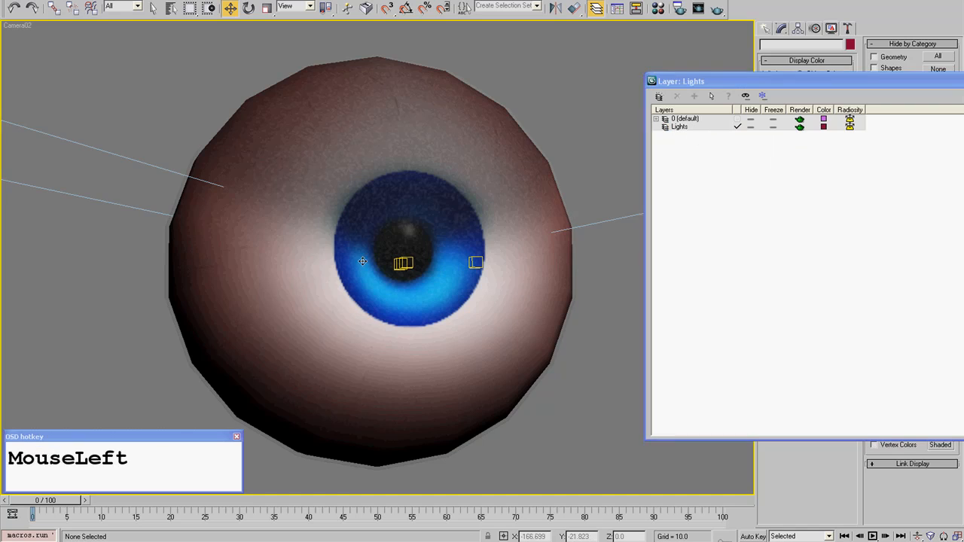
{"action": "key", "text": "t"}
{"action": "scroll", "coordinate": [355, 259], "scroll_direction": "down", "scroll_amount": 10}
{"action": "left_click", "coordinate": [279, 124]}
{"action": "right_click", "coordinate": [281, 146]}
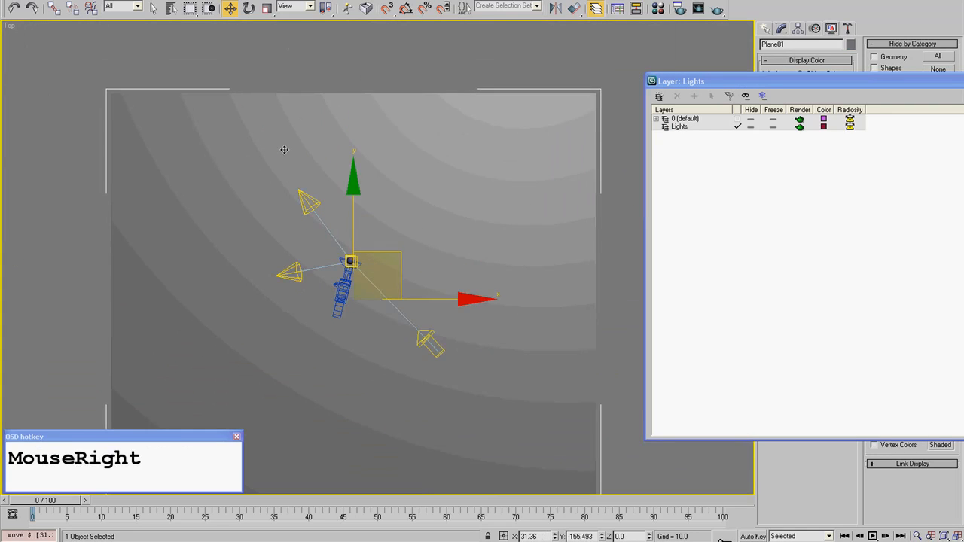
{"action": "key", "text": "F3"}
{"action": "left_click", "coordinate": [331, 48]}
{"action": "left_click", "coordinate": [308, 197]}
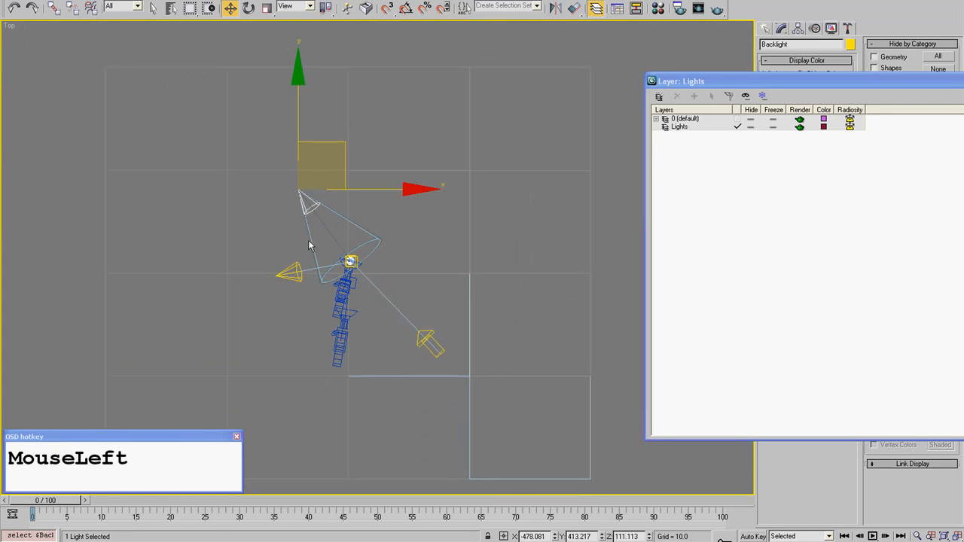
{"action": "left_click", "coordinate": [292, 272], "text": "ctrl"}
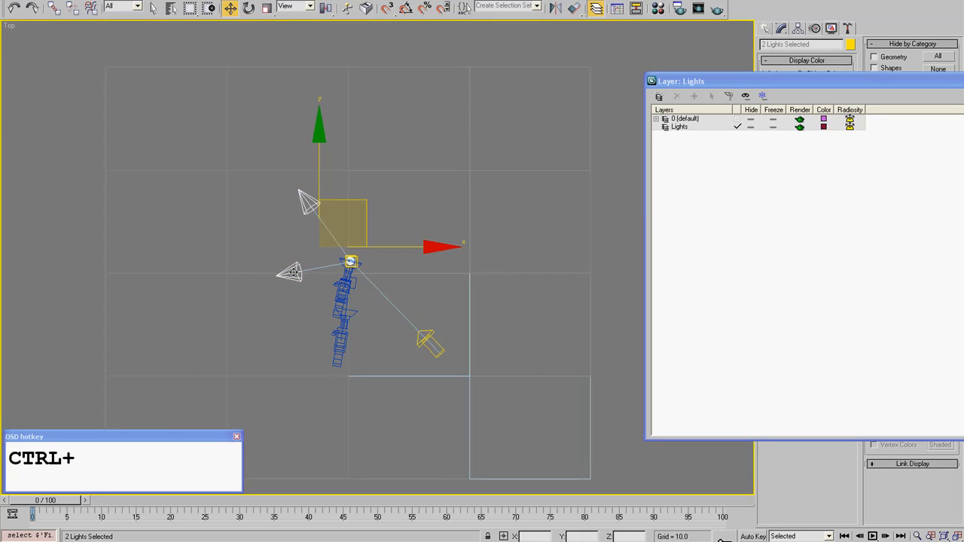
{"action": "left_click", "coordinate": [422, 337], "text": "ctrl"}
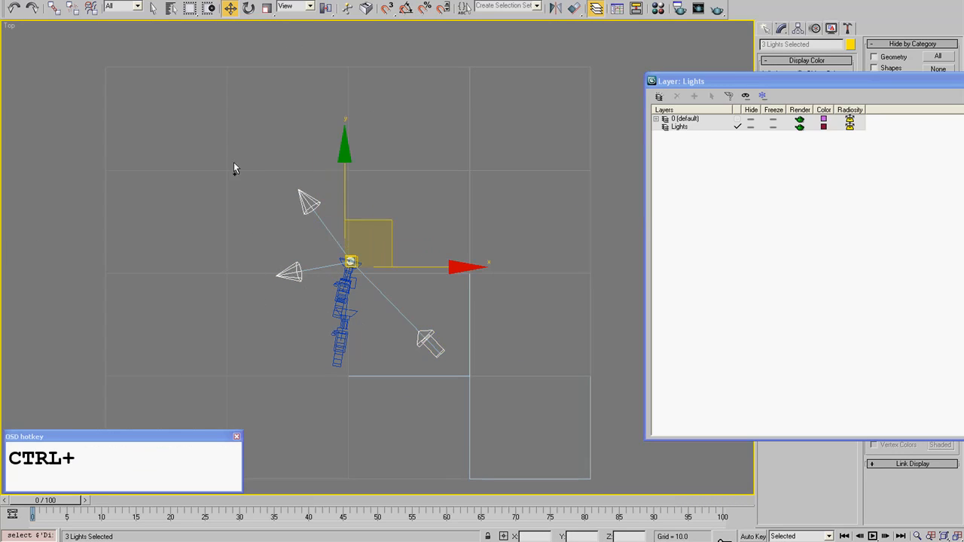
{"action": "left_click", "coordinate": [679, 127]}
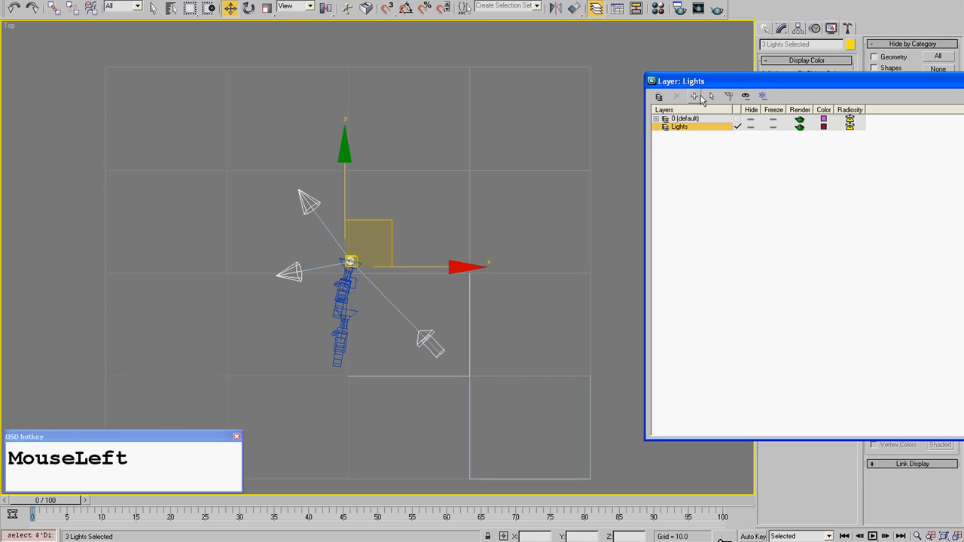
{"action": "left_click", "coordinate": [427, 212]}
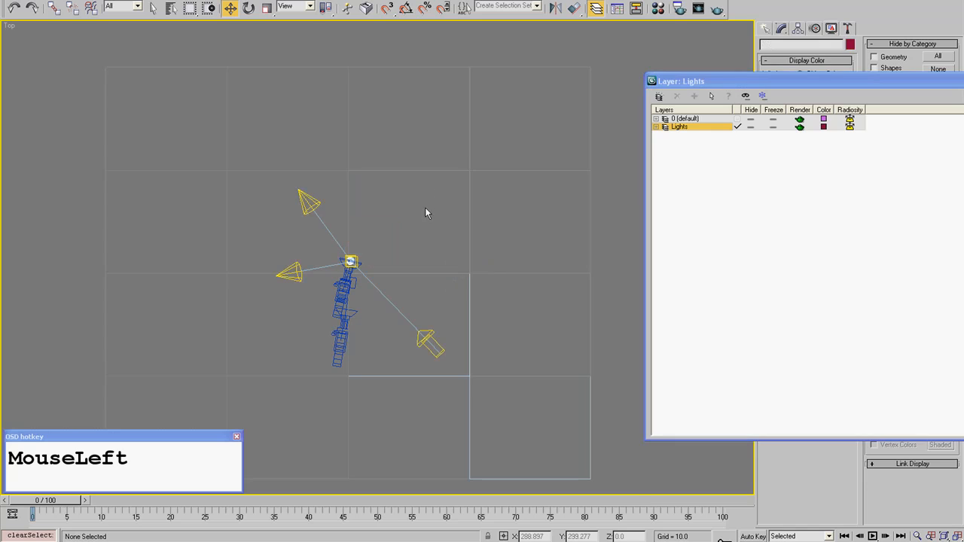
- Hide the Lights layer and return to the shaded Camera02 view
{"action": "scroll", "coordinate": [423, 241], "scroll_direction": "up", "scroll_amount": 3}
{"action": "middle_click_drag", "start_coordinate": [420, 284], "coordinate": [417, 200]}
{"action": "middle_click_drag", "start_coordinate": [278, 174], "coordinate": [317, 249]}
{"action": "key", "text": "F3"}
{"action": "key", "text": "F3"}
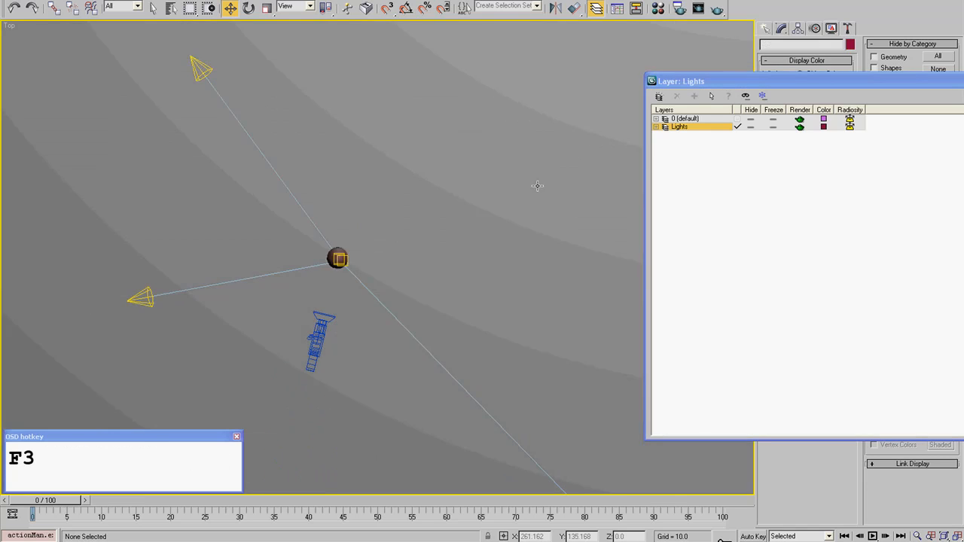
{"action": "left_click", "coordinate": [751, 126]}
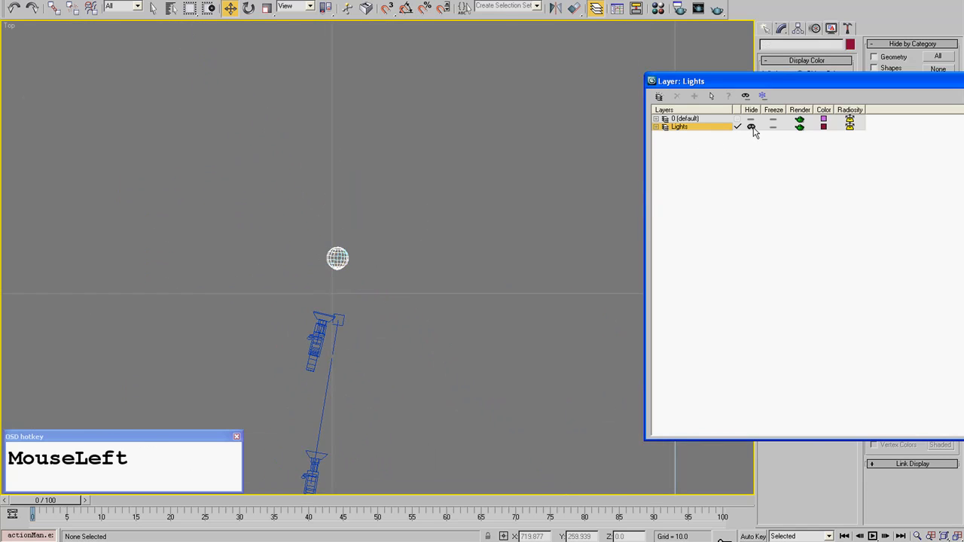
{"action": "key", "text": "c"}
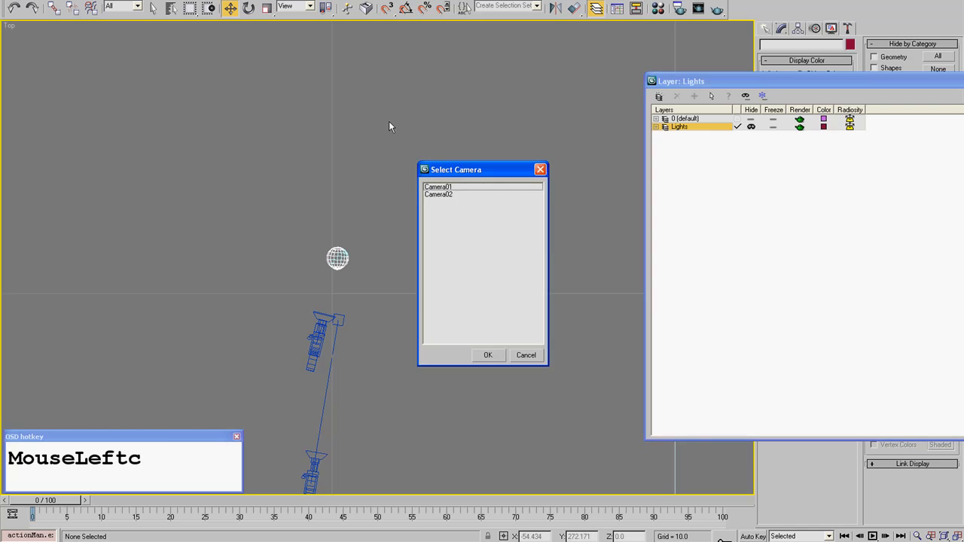
{"action": "double_click", "coordinate": [443, 194]}
{"action": "key", "text": "F3"}
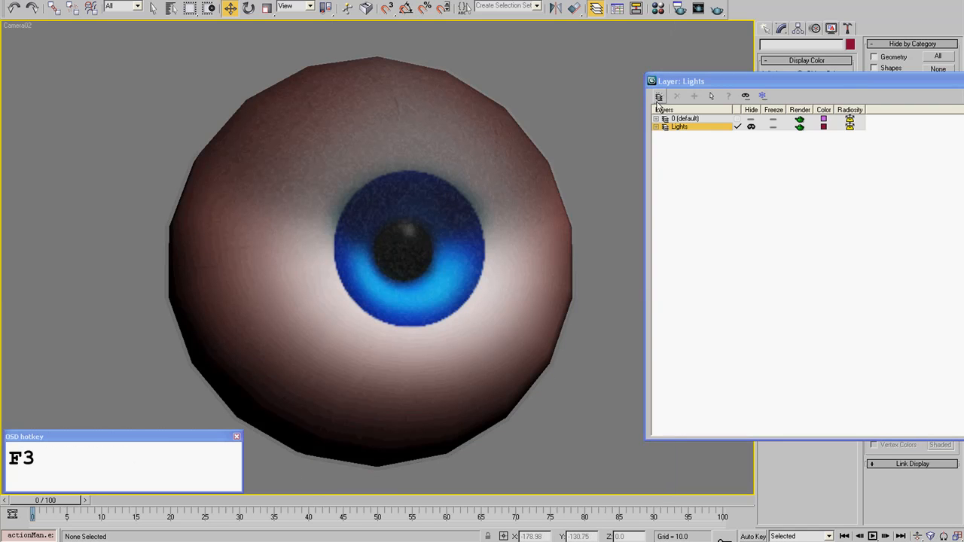
- Test-render Camera02 with the Lights layer hidden, stop the render partway, and close the render window and layer manager
{"action": "left_click", "coordinate": [698, 9]}
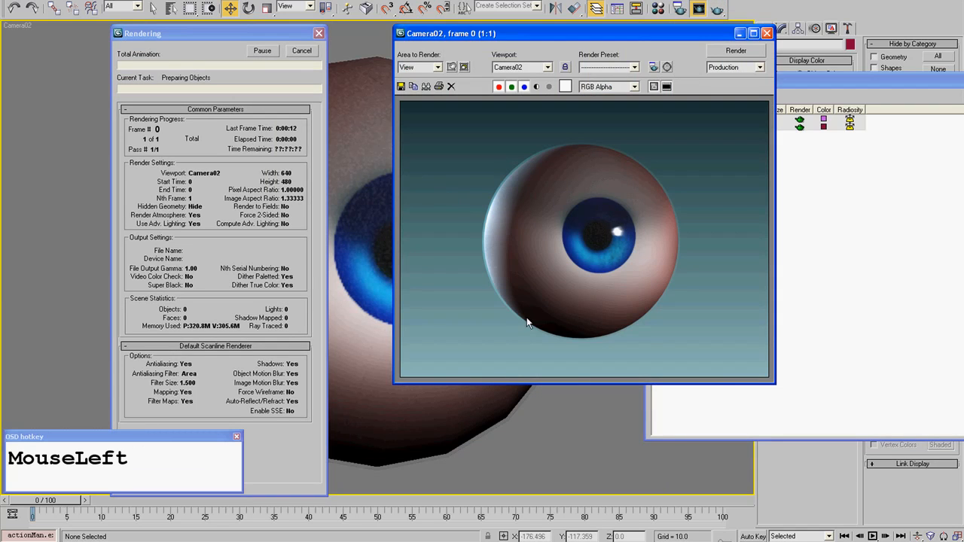
{"action": "left_click", "coordinate": [302, 50]}
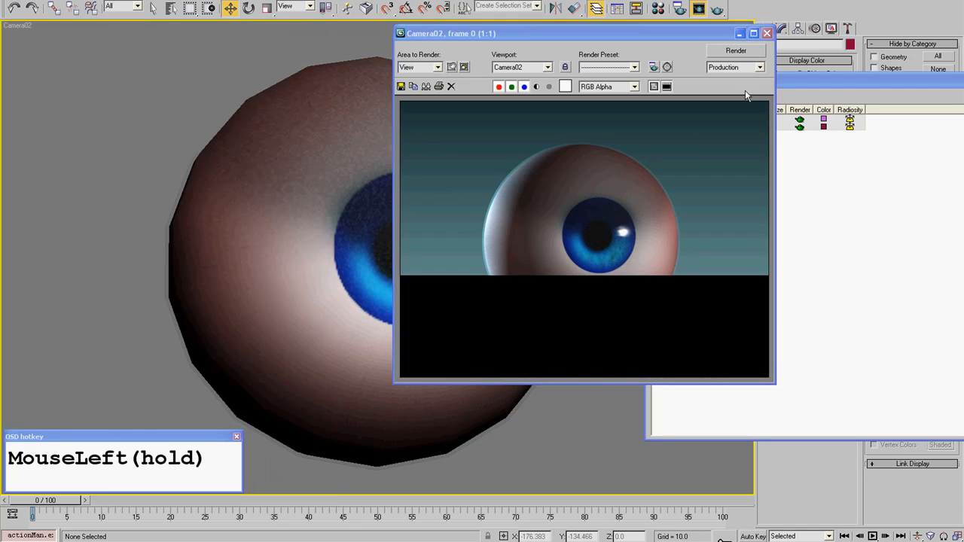
{"action": "left_click", "coordinate": [767, 33]}
{"action": "left_click_drag", "start_coordinate": [908, 83], "coordinate": [963, 83]}
{"action": "left_click", "coordinate": [583, 180]}
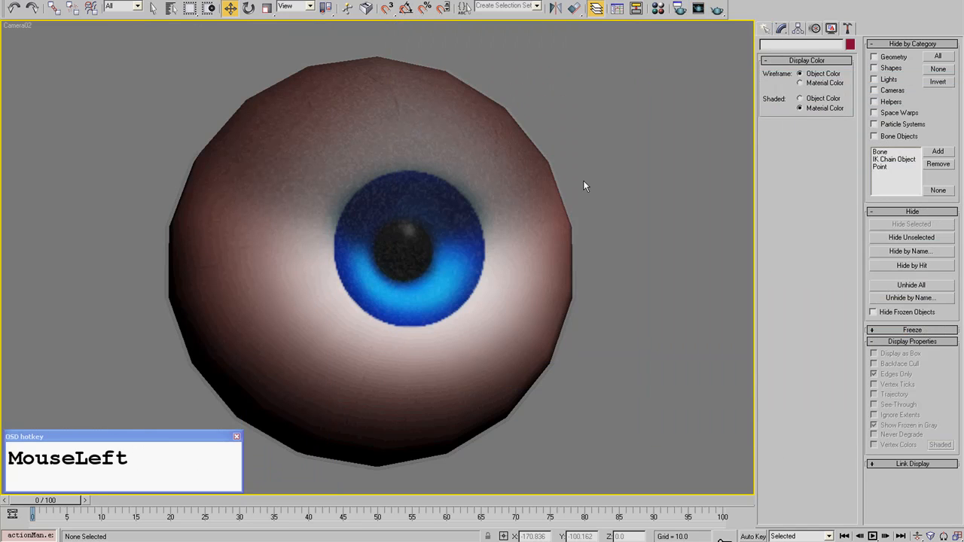
- Unhide the Lights layer from the layer manager in the Top view, close the manager and display the scene in wireframe
{"action": "key", "text": "t"}
{"action": "scroll", "coordinate": [510, 235], "scroll_direction": "down", "scroll_amount": 3}
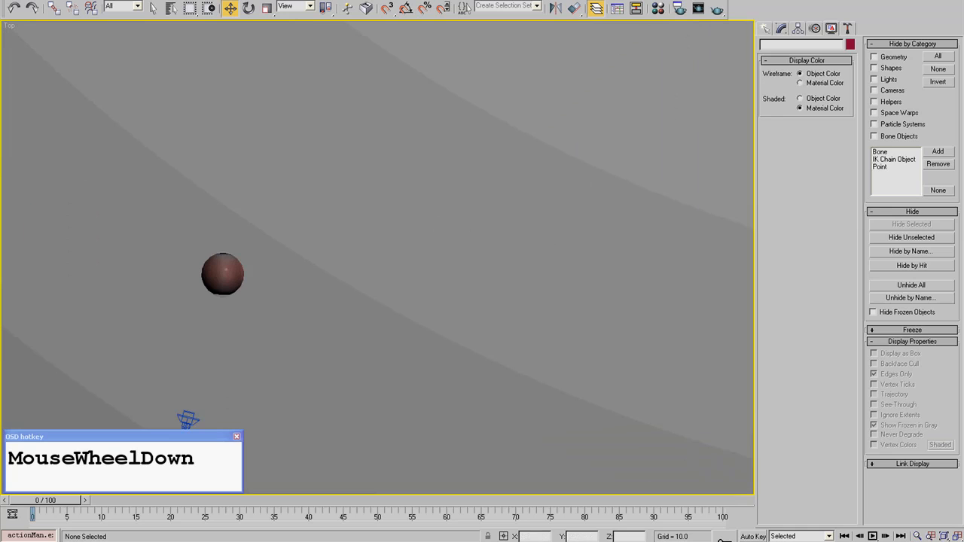
{"action": "left_click_drag", "start_coordinate": [963, 141], "coordinate": [575, 140]}
{"action": "left_click", "coordinate": [559, 182]}
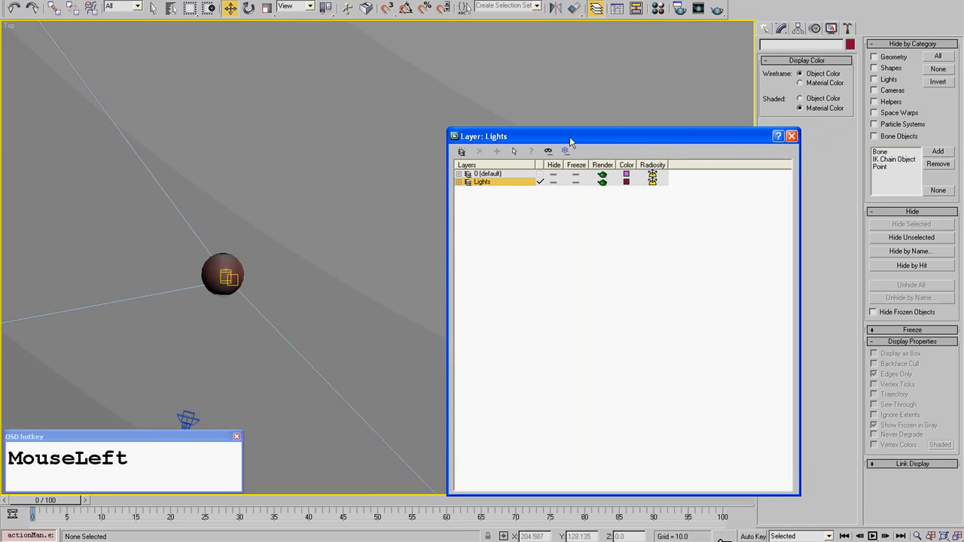
{"action": "left_click", "coordinate": [791, 136]}
{"action": "scroll", "coordinate": [452, 166], "scroll_direction": "down", "scroll_amount": 5}
{"action": "key", "text": "F3"}
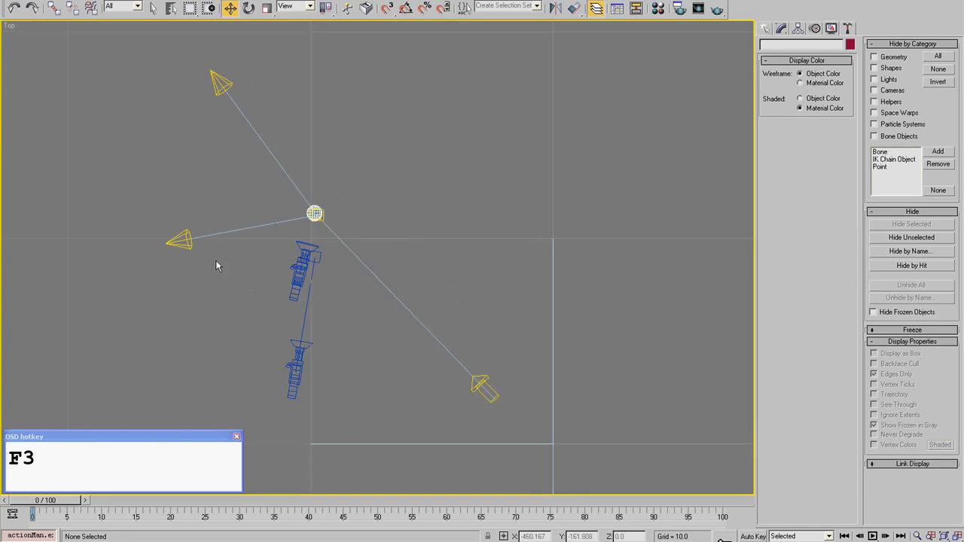
- Select the direct light, examine the shaded eyeball from the front, and check the highlight in the last Camera02 render
{"action": "middle_click_drag", "start_coordinate": [216, 265], "coordinate": [263, 287]}
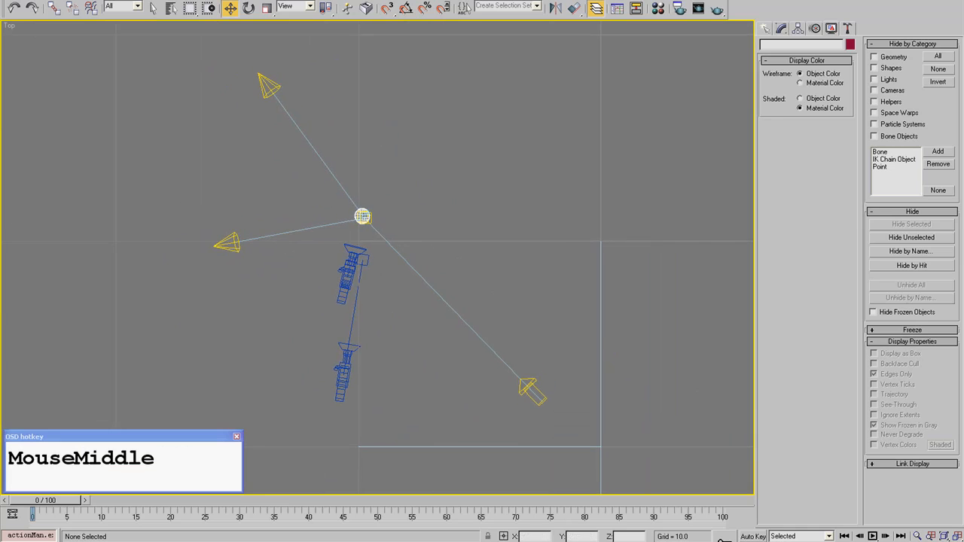
{"action": "left_click", "coordinate": [532, 389]}
{"action": "middle_click_drag", "start_coordinate": [479, 253], "coordinate": [485, 170], "text": "alt"}
{"action": "mouse_move", "coordinate": [554, 249]}
{"action": "left_mouse_down"}
{"action": "mouse_move", "coordinate": [527, 141]}
{"action": "mouse_move", "coordinate": [487, 117]}
{"action": "mouse_move", "coordinate": [555, 246]}
{"action": "left_mouse_up"}
{"action": "right_click", "coordinate": [555, 247]}
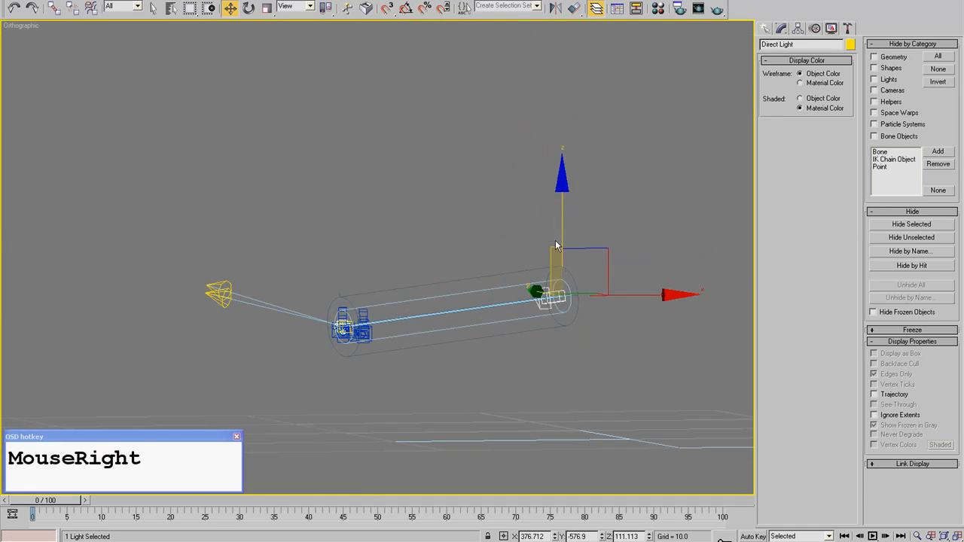
{"action": "key", "text": "F3"}
{"action": "middle_click_drag", "start_coordinate": [356, 289], "coordinate": [605, 333]}
{"action": "scroll", "coordinate": [372, 282], "scroll_direction": "up", "scroll_amount": 3}
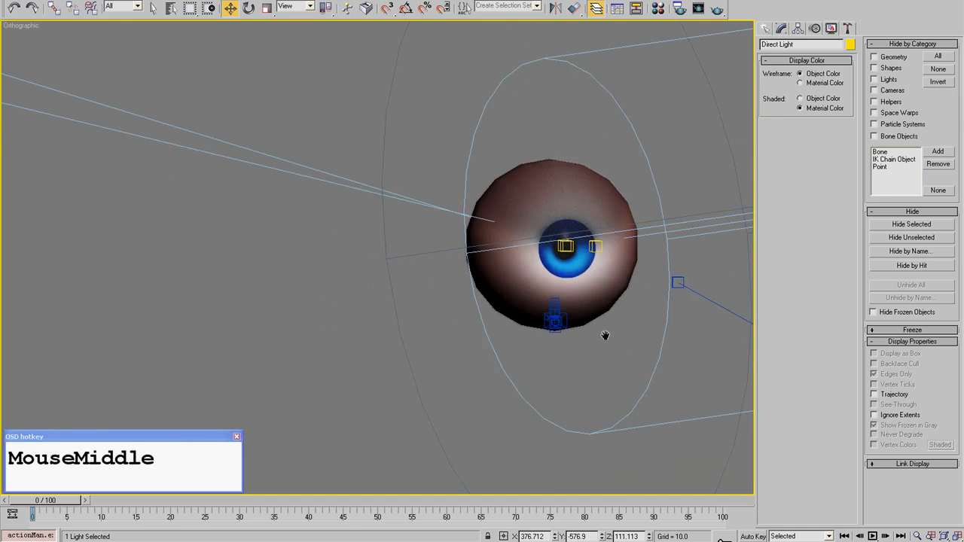
{"action": "scroll", "coordinate": [424, 344], "scroll_direction": "up", "scroll_amount": 5}
{"action": "key", "text": "F4"}
{"action": "left_click", "coordinate": [260, 1]}
{"action": "left_click", "coordinate": [261, 24]}
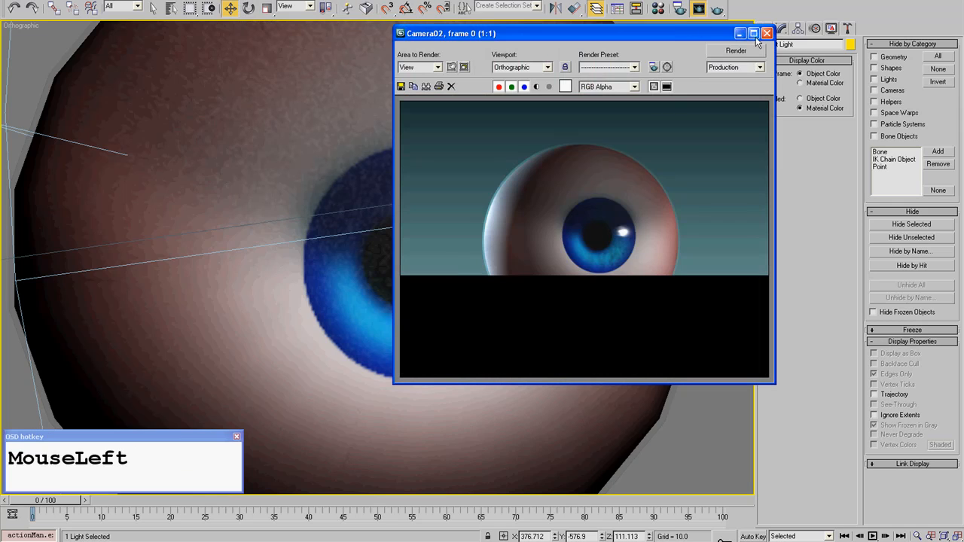
{"action": "left_click", "coordinate": [767, 33]}
- Turn off Specular in the direct light's Advanced Effects and deselect the light
{"action": "left_click", "coordinate": [781, 28]}
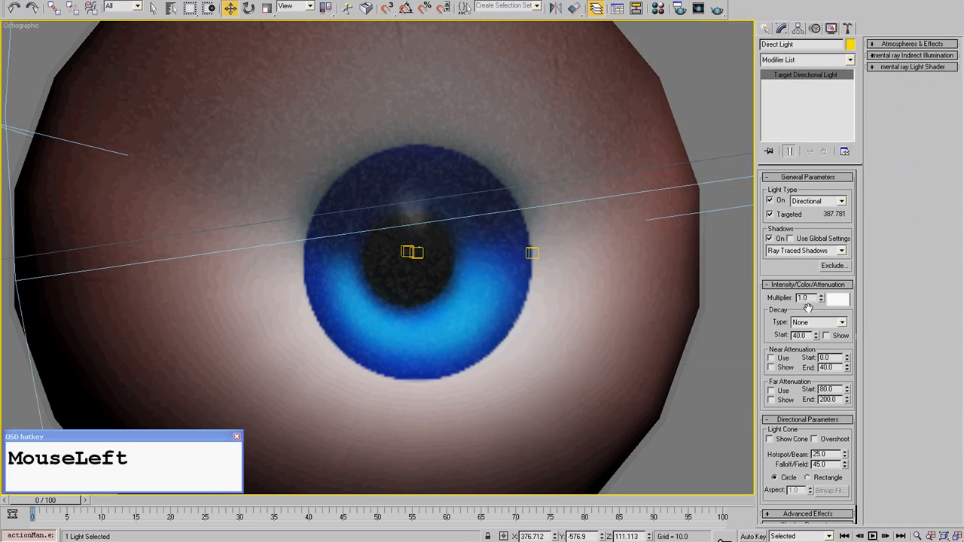
{"action": "left_click_drag", "start_coordinate": [767, 318], "coordinate": [767, 299]}
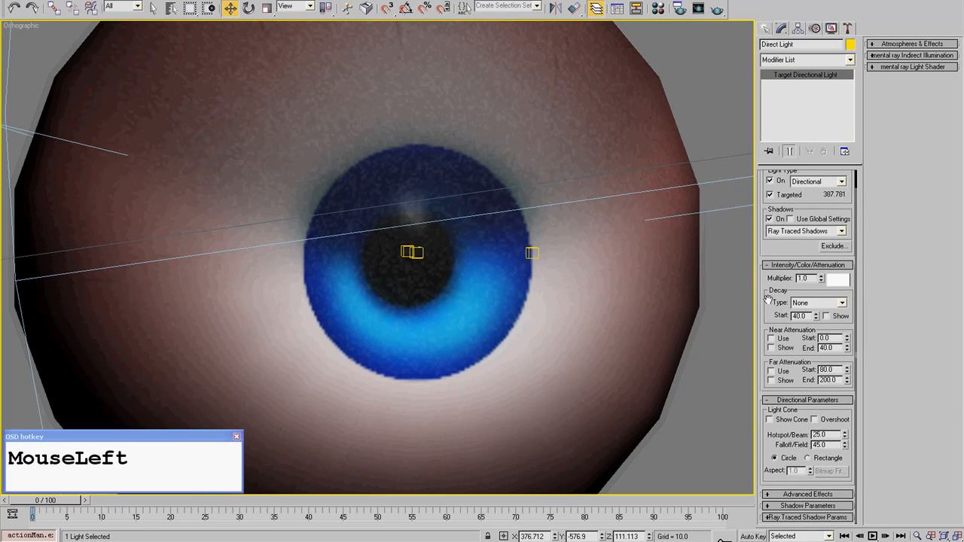
{"action": "left_click", "coordinate": [793, 495]}
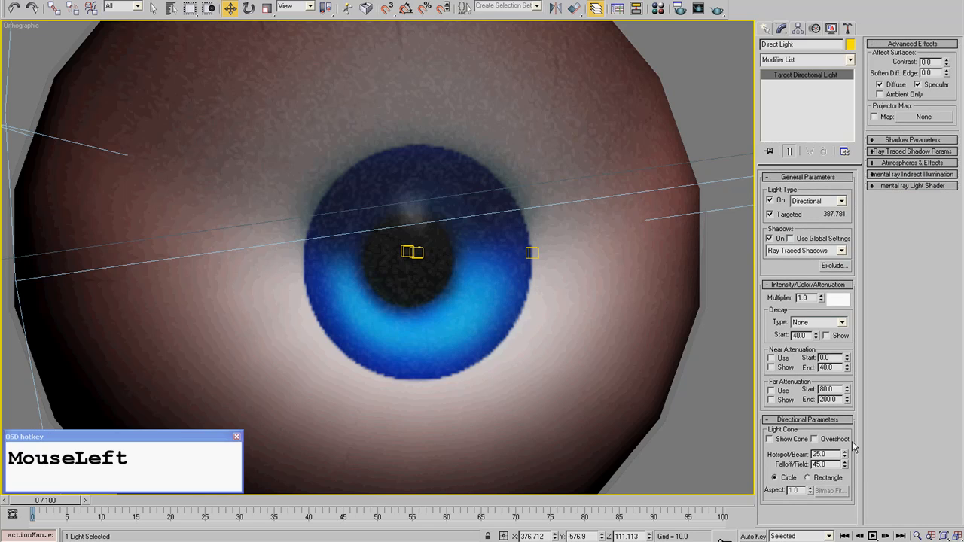
{"action": "left_click", "coordinate": [932, 85]}
{"action": "left_click", "coordinate": [692, 58]}
- Test-render the Orthographic view with the direct light's specular disabled, and close the render window
{"action": "scroll", "coordinate": [383, 224], "scroll_direction": "down", "scroll_amount": 4}
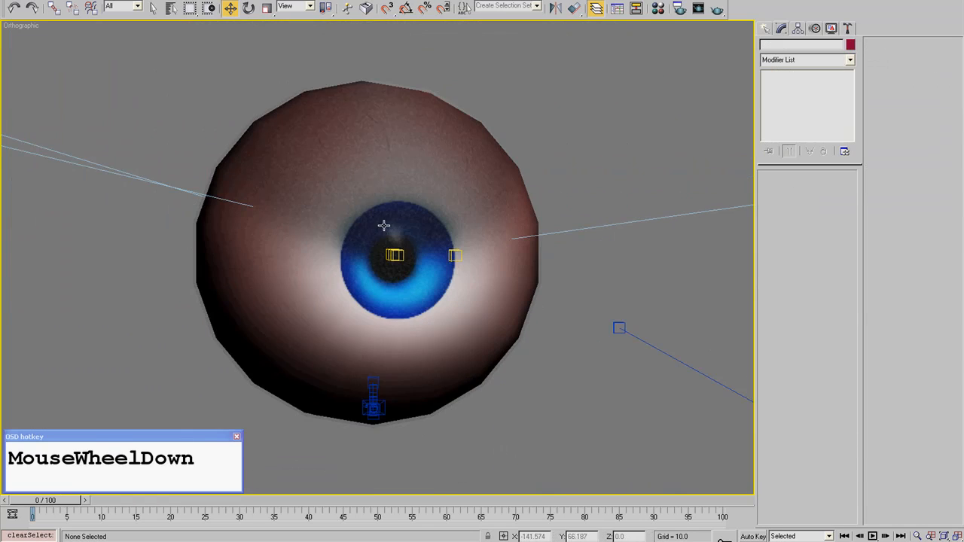
{"action": "left_click", "coordinate": [717, 10]}
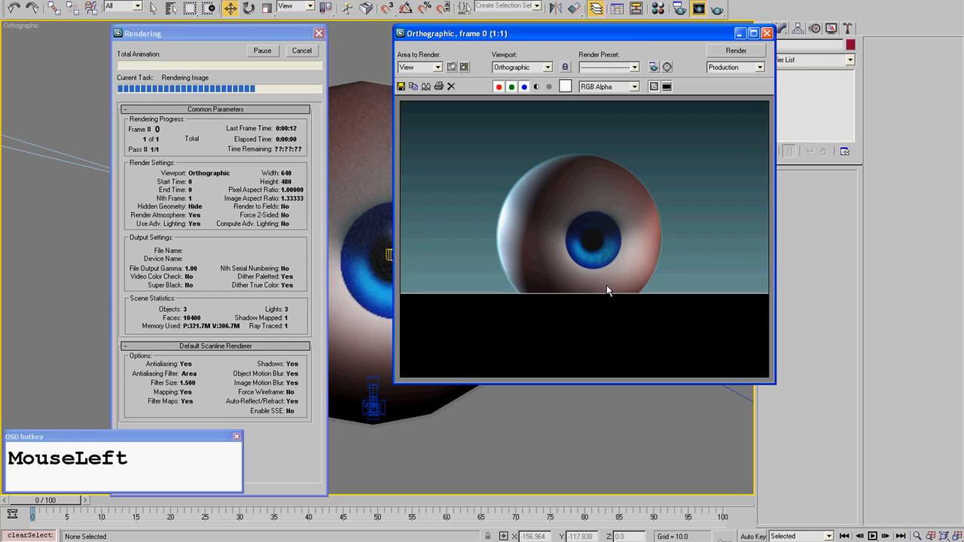
{"action": "left_click", "coordinate": [766, 33]}
- Create a standard omni light in the wireframe Top view, just in front of the eyeball, and end light creation
{"action": "left_click", "coordinate": [759, 29]}
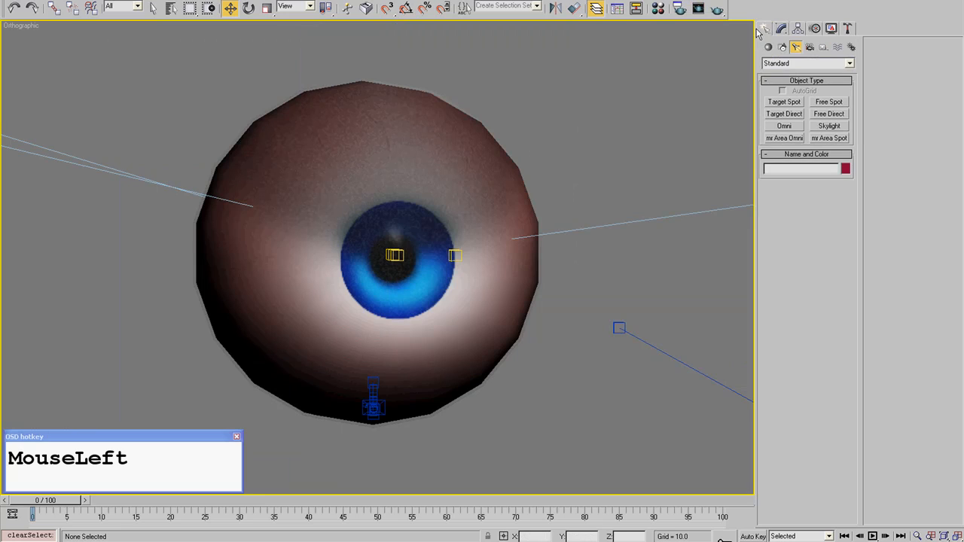
{"action": "left_click", "coordinate": [784, 126]}
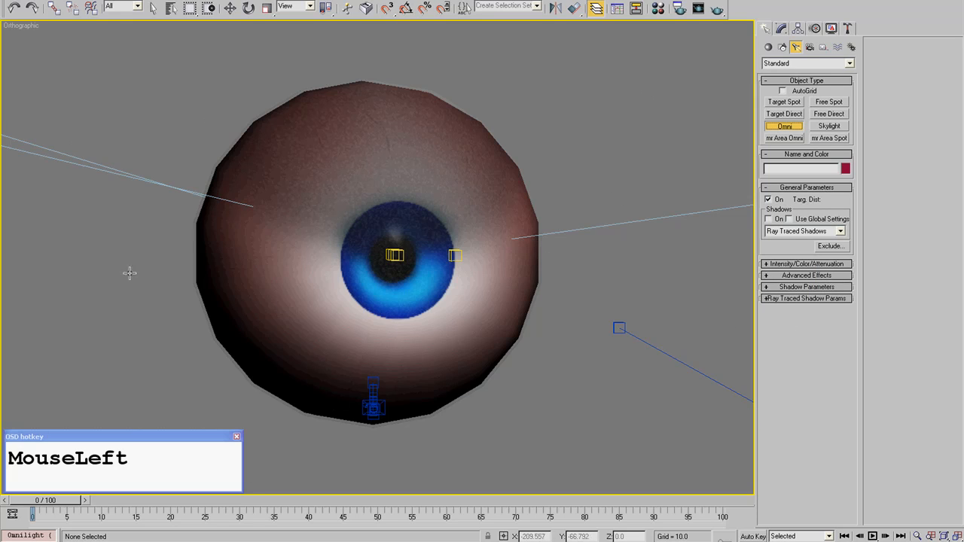
{"action": "key", "text": "t"}
{"action": "middle_click_drag", "start_coordinate": [282, 291], "coordinate": [576, 203]}
{"action": "scroll", "coordinate": [530, 370], "scroll_direction": "down", "scroll_amount": 10}
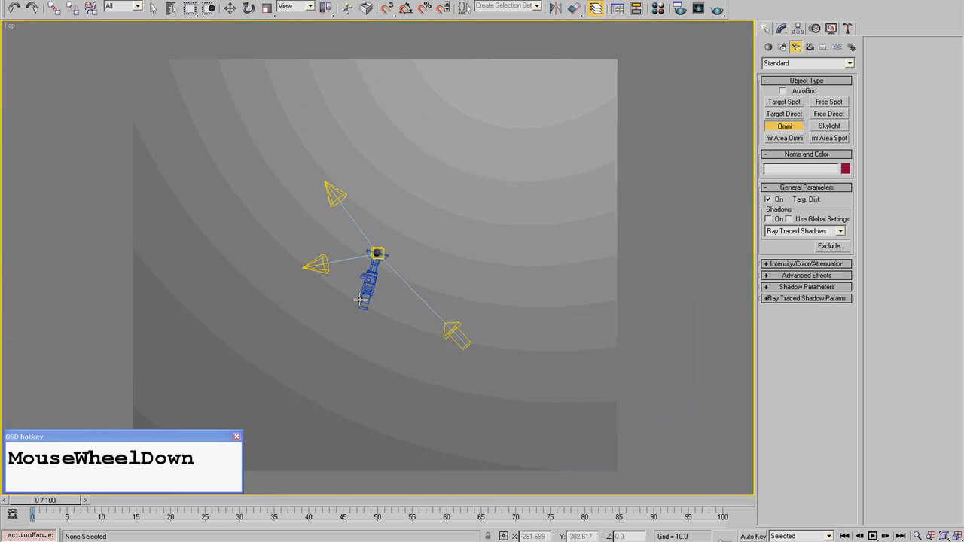
{"action": "scroll", "coordinate": [361, 300], "scroll_direction": "up", "scroll_amount": 5}
{"action": "key", "text": "F3"}
{"action": "scroll", "coordinate": [377, 295], "scroll_direction": "up", "scroll_amount": 2}
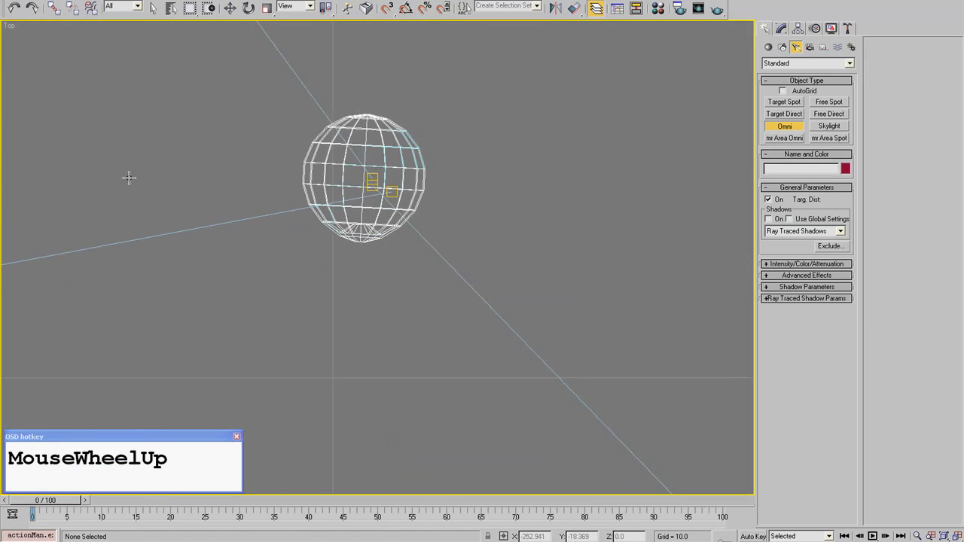
{"action": "mouse_move", "coordinate": [391, 294]}
{"action": "left_mouse_down"}
{"action": "mouse_move", "coordinate": [372, 297]}
{"action": "mouse_move", "coordinate": [370, 286]}
{"action": "mouse_move", "coordinate": [385, 311]}
{"action": "left_mouse_up"}
{"action": "right_click", "coordinate": [329, 357]}
- Move the omni light above and in front of the eyeball, to about X -142.4, Y -111.8, Z 31.9, and inspect it shaded
{"action": "middle_click_drag", "start_coordinate": [329, 357], "coordinate": [433, 262], "text": "alt"}
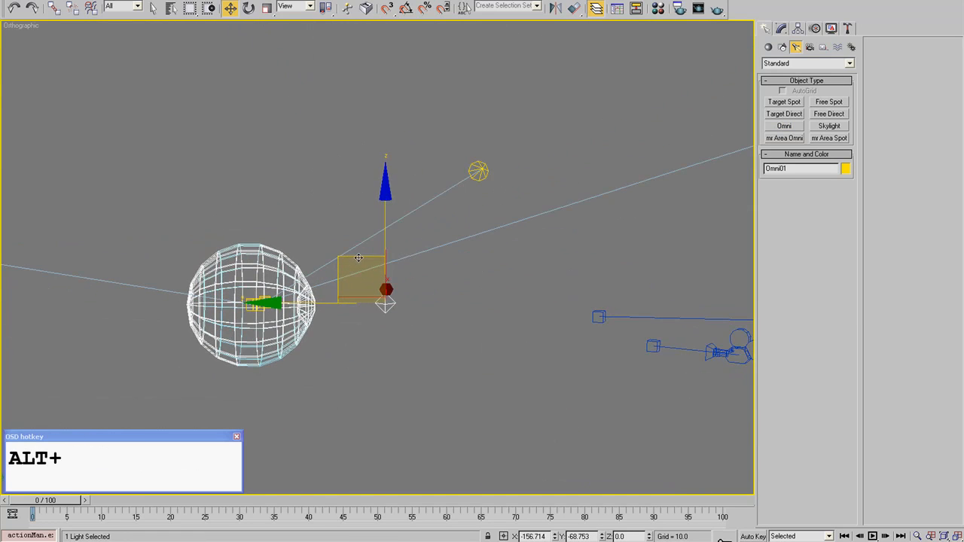
{"action": "left_click_drag", "start_coordinate": [358, 258], "coordinate": [473, 174]}
{"action": "middle_click_drag", "start_coordinate": [527, 233], "coordinate": [413, 275], "text": "alt"}
{"action": "left_click_drag", "start_coordinate": [559, 228], "coordinate": [596, 231]}
{"action": "mouse_move", "coordinate": [410, 331]}
{"action": "middle_mouse_down", "text": "alt"}
{"action": "mouse_move", "coordinate": [433, 282]}
{"action": "mouse_move", "coordinate": [590, 282]}
{"action": "mouse_move", "coordinate": [577, 279]}
{"action": "middle_mouse_up", "text": "alt"}
{"action": "key", "text": "F3"}
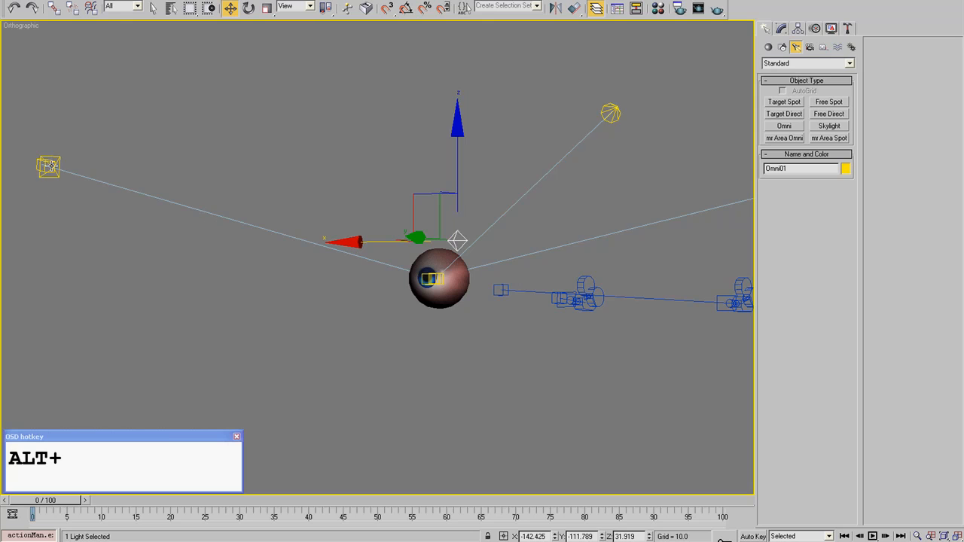
{"action": "middle_click_drag", "start_coordinate": [591, 342], "coordinate": [415, 349], "text": "alt"}
{"action": "scroll", "coordinate": [418, 349], "scroll_direction": "up", "scroll_amount": 3}
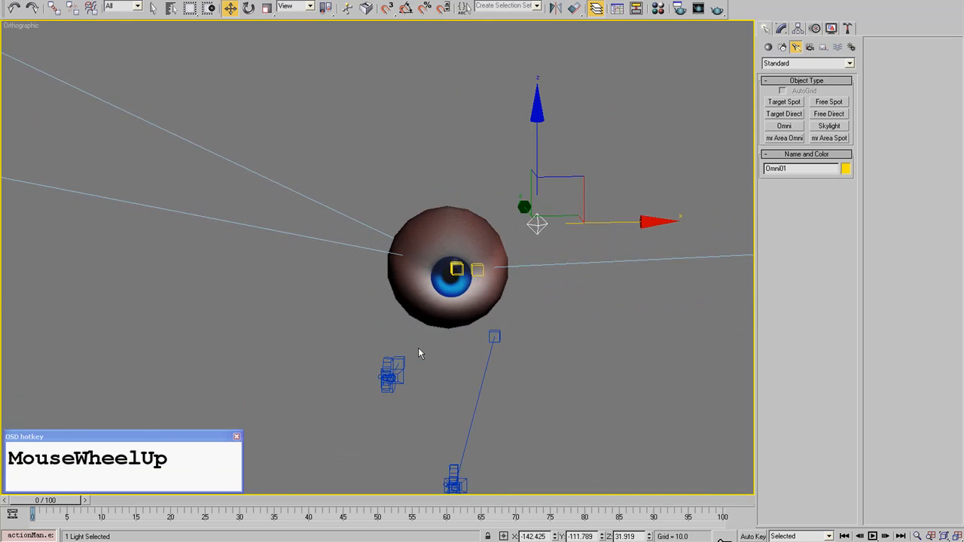
{"action": "mouse_move", "coordinate": [402, 317]}
{"action": "middle_mouse_down", "text": "alt"}
{"action": "mouse_move", "coordinate": [504, 330]}
{"action": "mouse_move", "coordinate": [389, 319]}
{"action": "mouse_move", "coordinate": [411, 315]}
{"action": "middle_mouse_up", "text": "alt"}
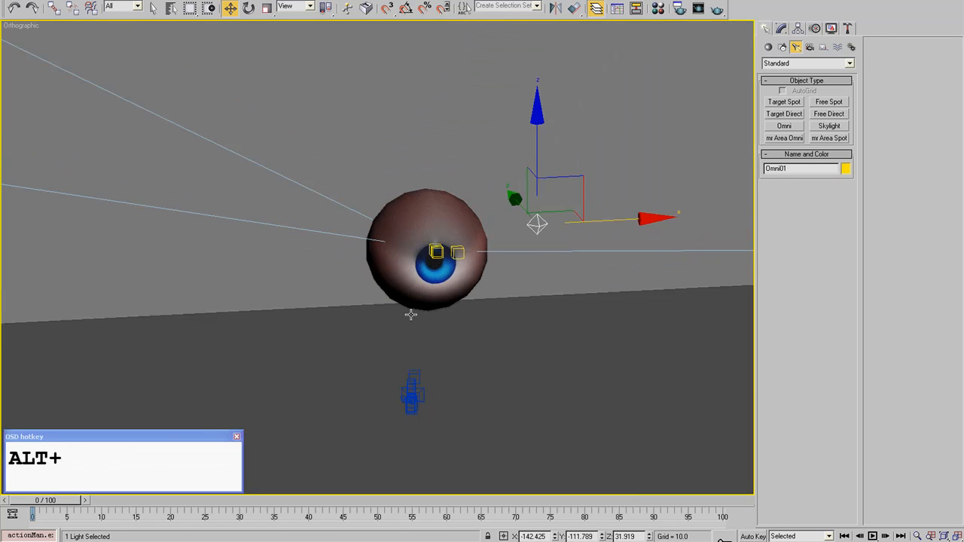
{"action": "scroll", "coordinate": [510, 249], "scroll_direction": "up", "scroll_amount": 2}
{"action": "middle_click_drag", "start_coordinate": [510, 250], "coordinate": [310, 60], "text": "alt"}
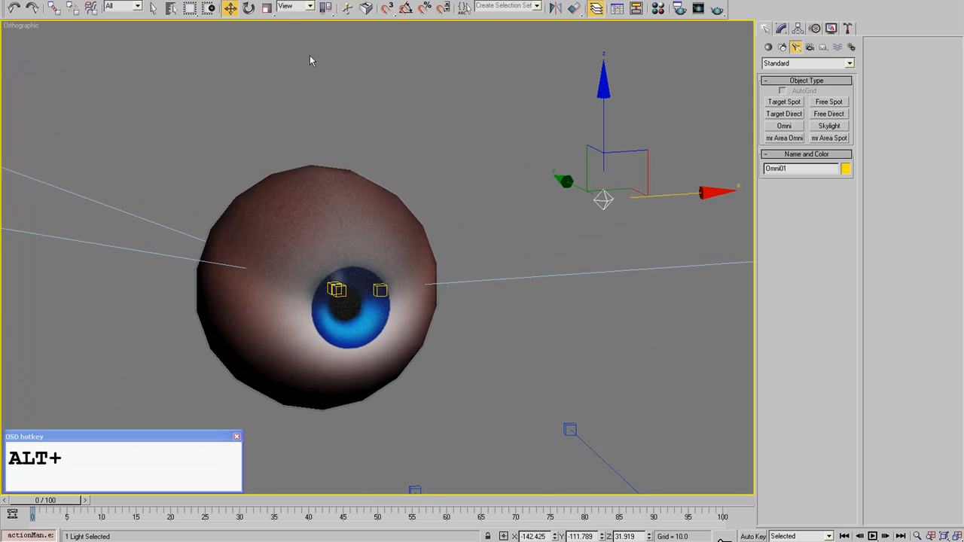
- Link the omni light to the Cornea_Mesh object and select the cornea
{"action": "left_click", "coordinate": [55, 8]}
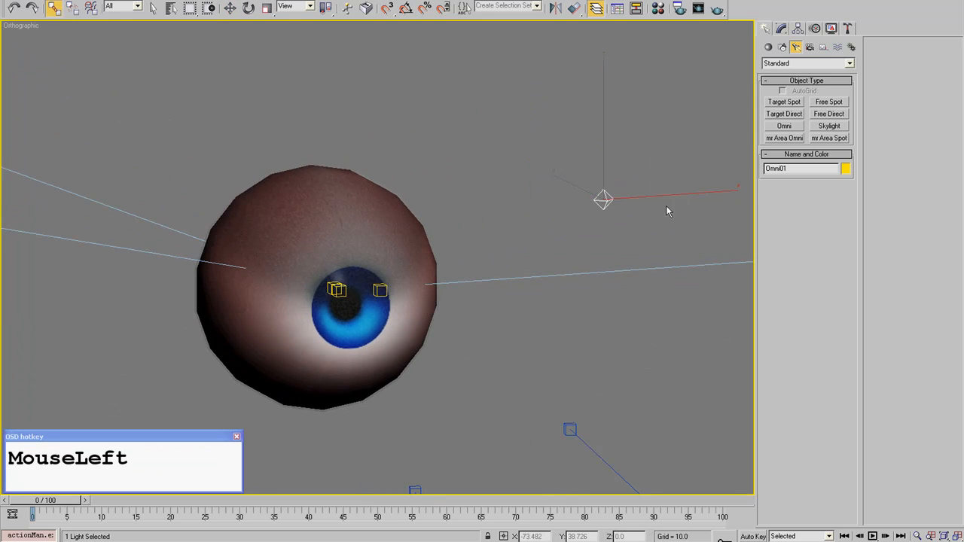
{"action": "right_click", "coordinate": [594, 206]}
{"action": "left_click_drag", "start_coordinate": [602, 200], "coordinate": [342, 224]}
{"action": "left_click", "coordinate": [362, 223]}
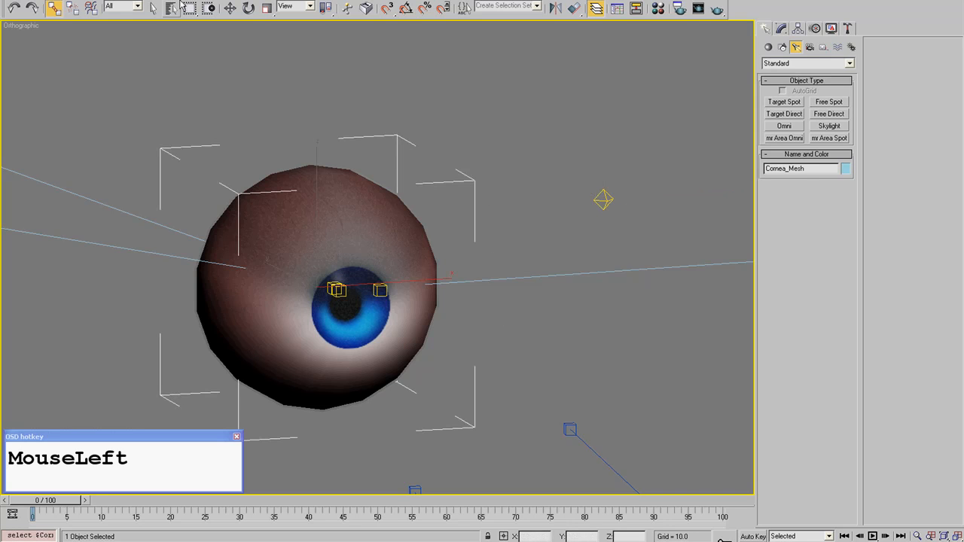
- Try rotating the cornea mesh to check the omni light's link, and cancel the rotation
{"action": "key", "text": "e"}
{"action": "left_click_drag", "start_coordinate": [296, 264], "coordinate": [308, 242]}
{"action": "right_click", "coordinate": [431, 185]}
{"action": "right_click", "coordinate": [308, 243]}
- Select the omni light and turn off Diffuse in its Advanced Effects so it affects only specular highlights
{"action": "left_click", "coordinate": [602, 199]}
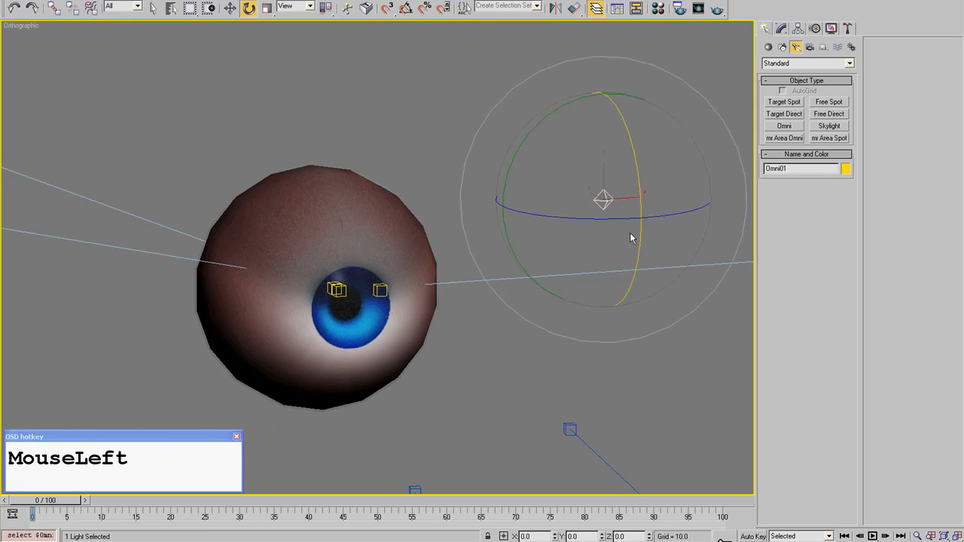
{"action": "left_click", "coordinate": [781, 31]}
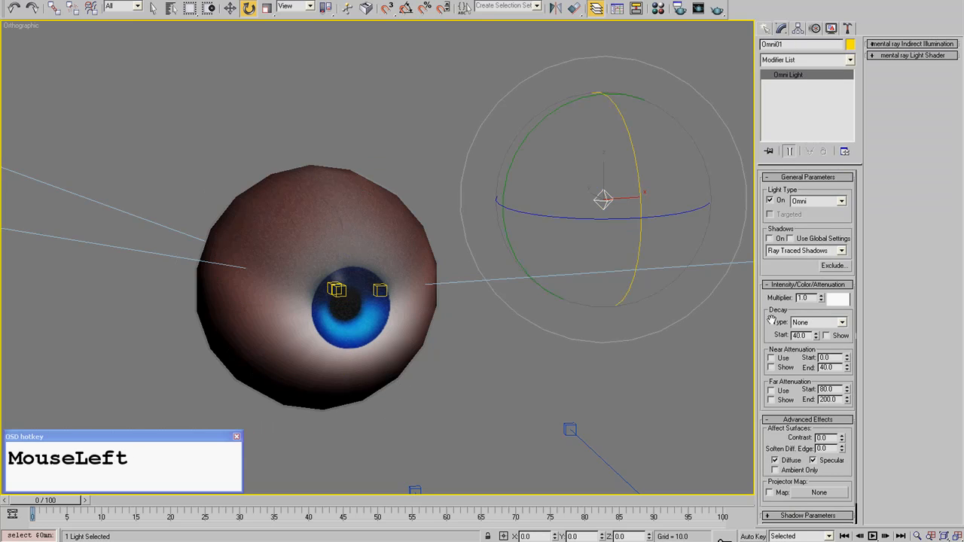
{"action": "left_click_drag", "start_coordinate": [772, 320], "coordinate": [771, 177]}
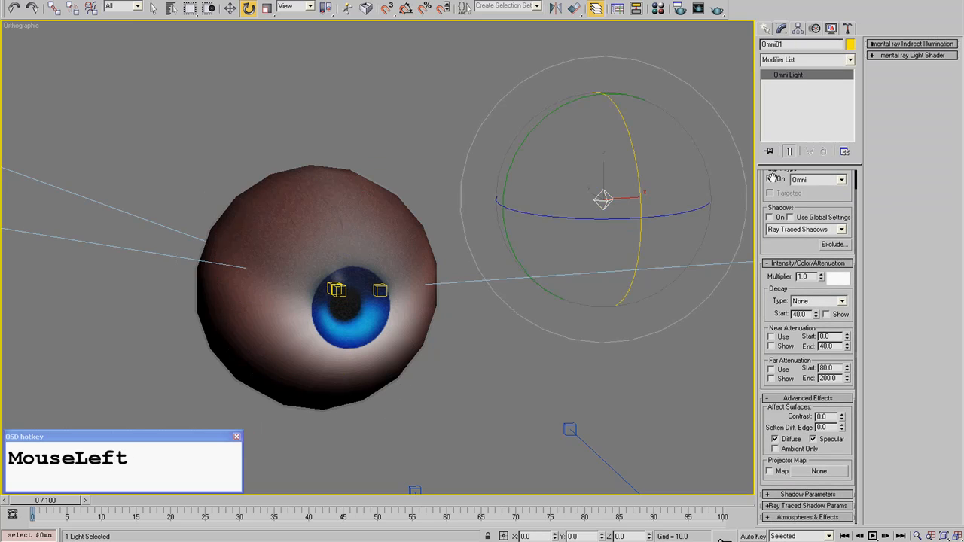
{"action": "left_click", "coordinate": [777, 440]}
- Deselect the omni light, test-render the eyeball from the front in the Orthographic view, and close the render window
{"action": "middle_click_drag", "start_coordinate": [475, 301], "coordinate": [491, 234], "text": "alt"}
{"action": "scroll", "coordinate": [491, 234], "scroll_direction": "down", "scroll_amount": 3}
{"action": "left_click", "coordinate": [566, 207]}
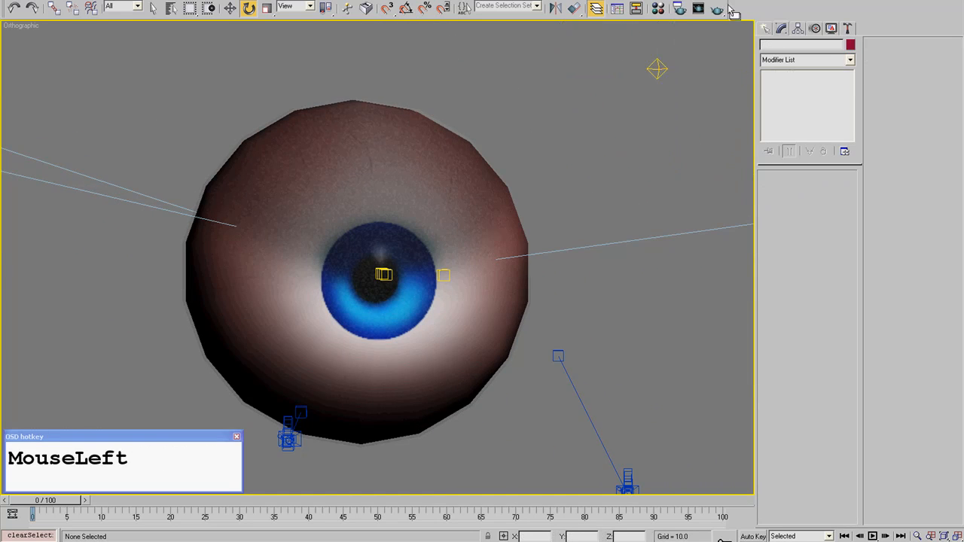
{"action": "left_click", "coordinate": [717, 8]}
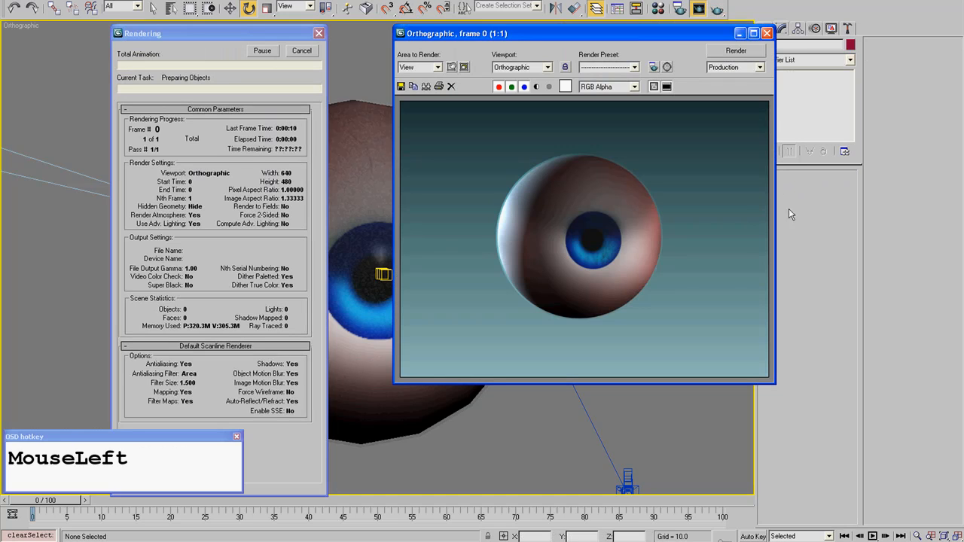
{"action": "left_click", "coordinate": [767, 33]}
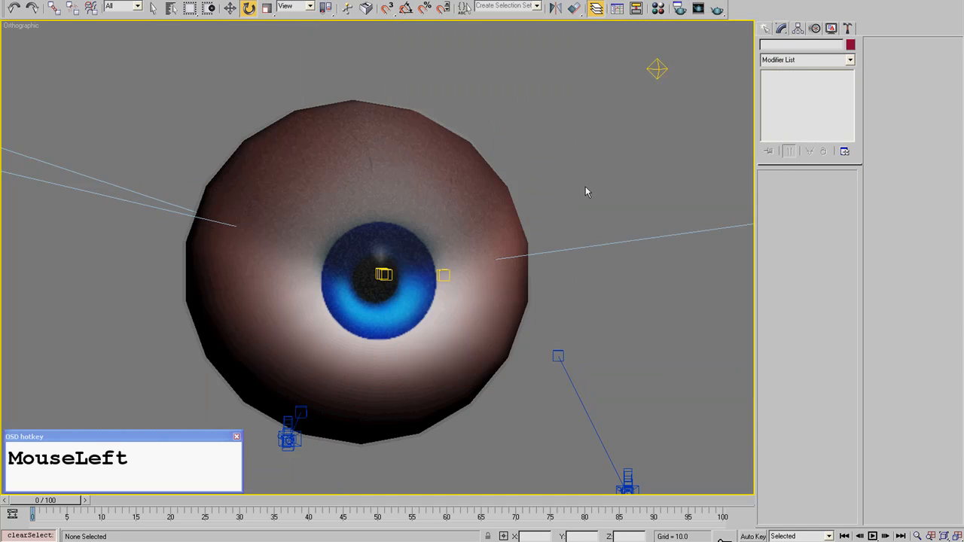
- Try the omni light directly over the pupil, at about X -179.9, Z 4.8, in a test render, and undo the move
{"action": "scroll", "coordinate": [580, 181], "scroll_direction": "down", "scroll_amount": 2}
{"action": "left_click", "coordinate": [569, 135]}
{"action": "key", "text": "w"}
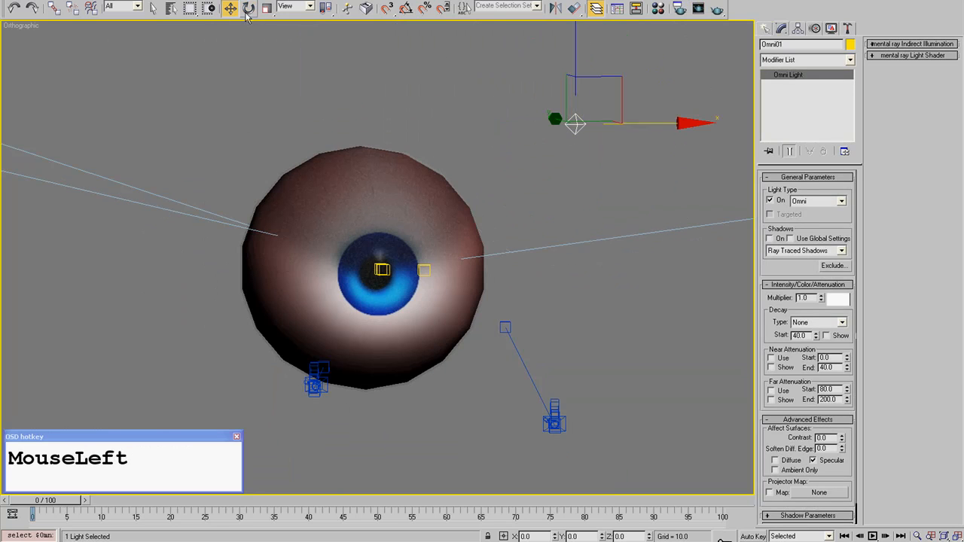
{"action": "left_click_drag", "start_coordinate": [595, 110], "coordinate": [399, 256]}
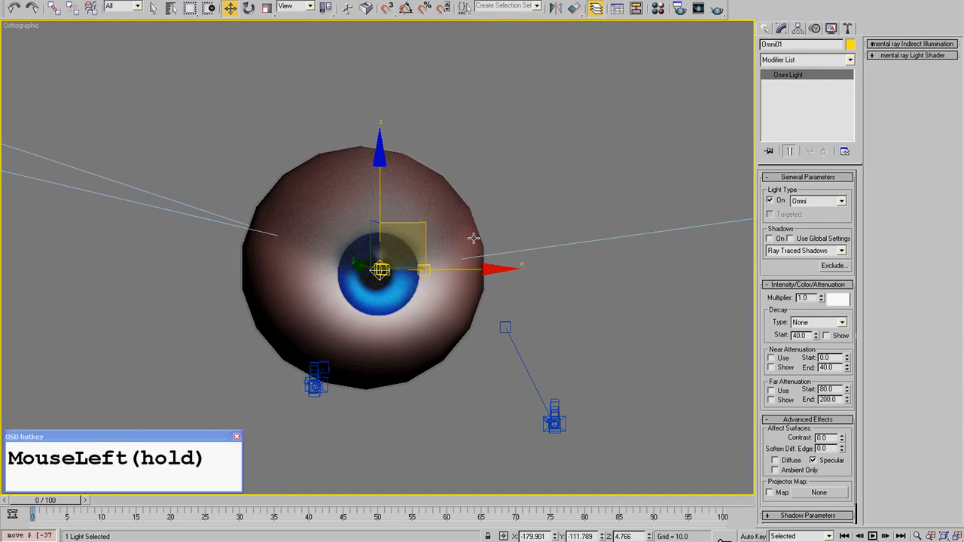
{"action": "scroll", "coordinate": [474, 239], "scroll_direction": "up", "scroll_amount": 2}
{"action": "left_click", "coordinate": [625, 176]}
{"action": "left_click", "coordinate": [718, 10]}
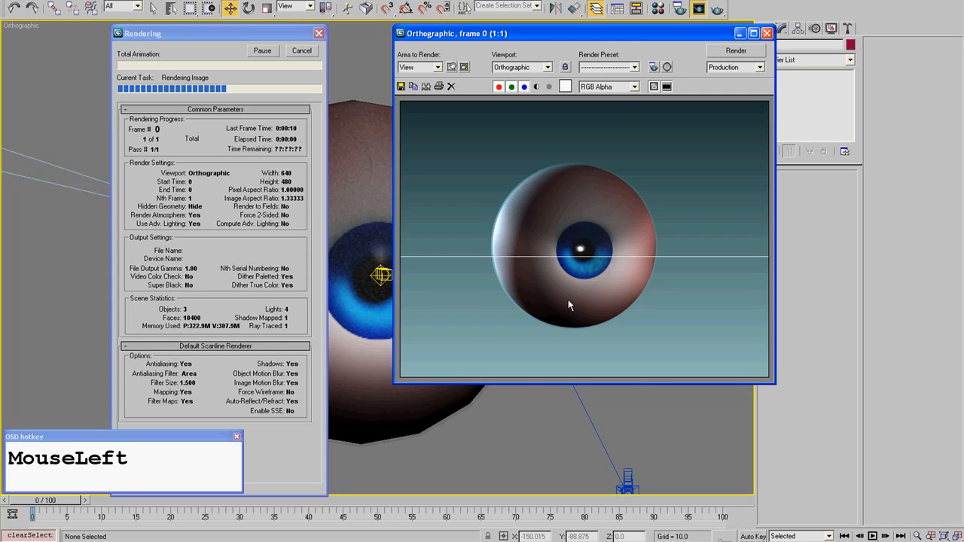
{"action": "left_click", "coordinate": [767, 33]}
{"action": "left_click", "coordinate": [13, 8]}
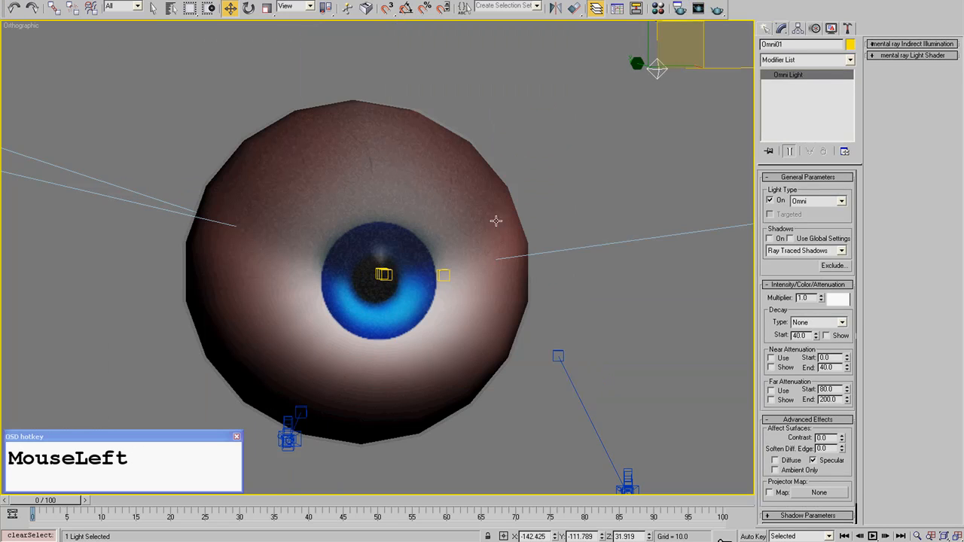
- Try the omni light at the eyeball's upper left, about X -227.1, in a test render, undo the move and deselect it
{"action": "left_click_drag", "start_coordinate": [739, 67], "coordinate": [114, 106]}
{"action": "left_click", "coordinate": [716, 9]}
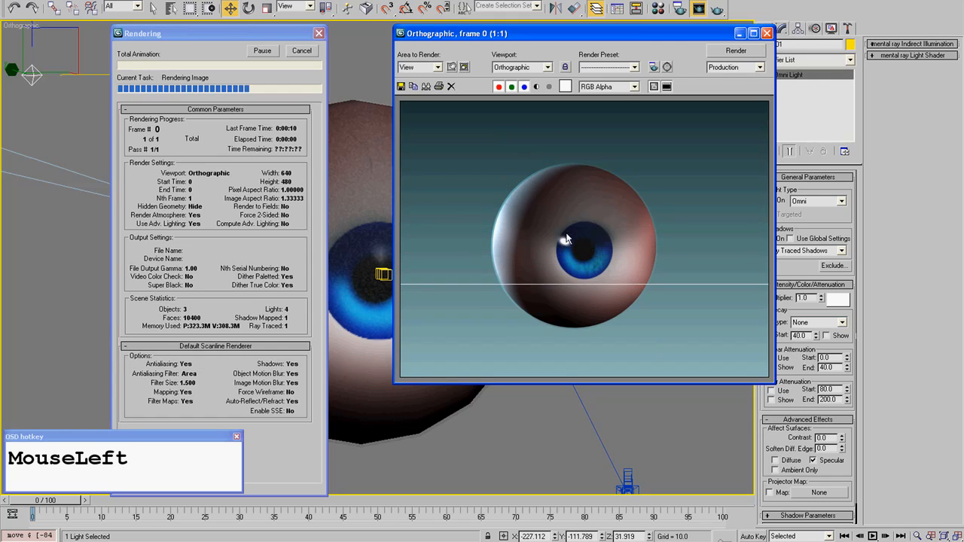
{"action": "left_click", "coordinate": [767, 34]}
{"action": "left_click", "coordinate": [14, 8]}
{"action": "left_click", "coordinate": [638, 189]}
{"action": "scroll", "coordinate": [642, 202], "scroll_direction": "down", "scroll_amount": 8}
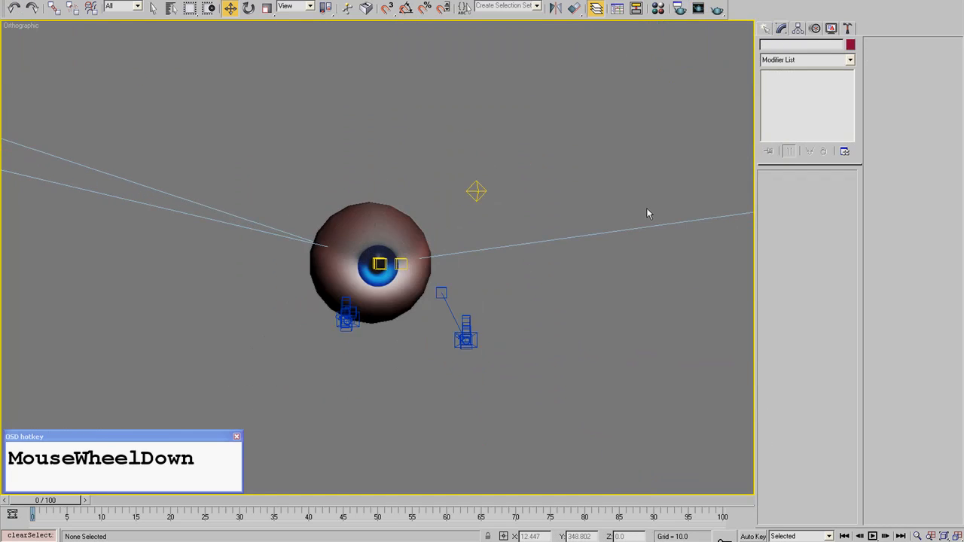
- Reopen the last Orthographic render, compare its highlight with the eyeball in the view, close the render window and clear the selection
{"action": "scroll", "coordinate": [561, 274], "scroll_direction": "up", "scroll_amount": 3}
{"action": "scroll", "coordinate": [557, 252], "scroll_direction": "up", "scroll_amount": 5}
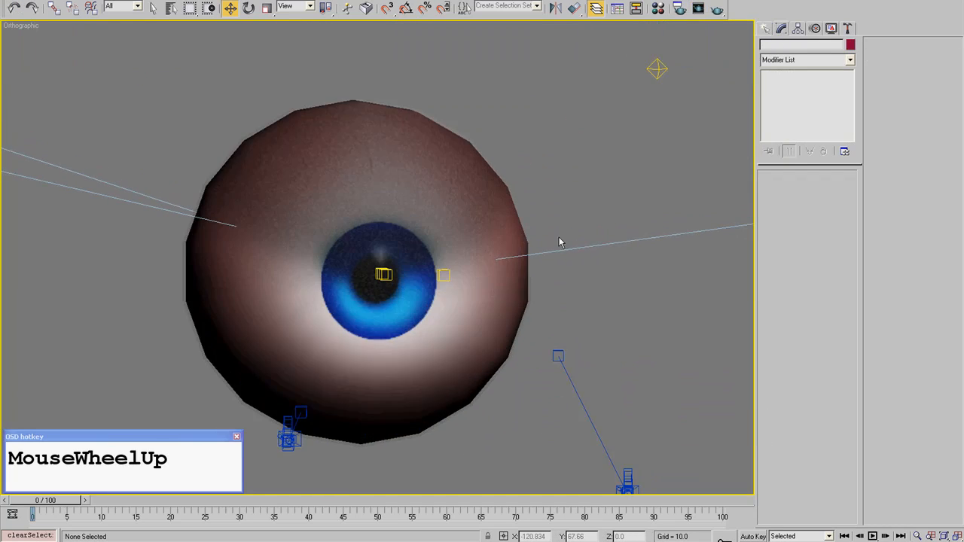
{"action": "left_click", "coordinate": [698, 8]}
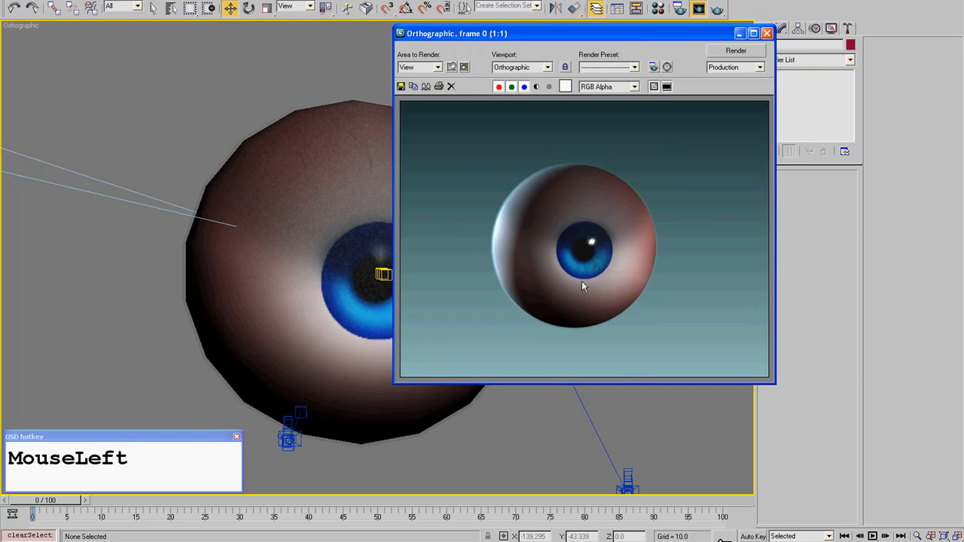
{"action": "scroll", "coordinate": [581, 281], "scroll_direction": "down", "scroll_amount": 2}
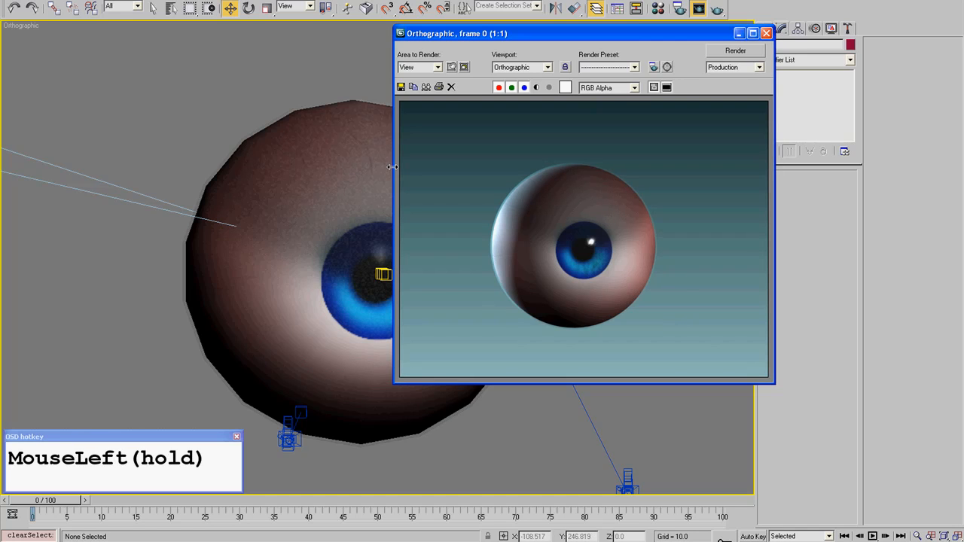
{"action": "left_click", "coordinate": [341, 182]}
{"action": "middle_click_drag", "start_coordinate": [340, 182], "coordinate": [354, 181], "text": "alt"}
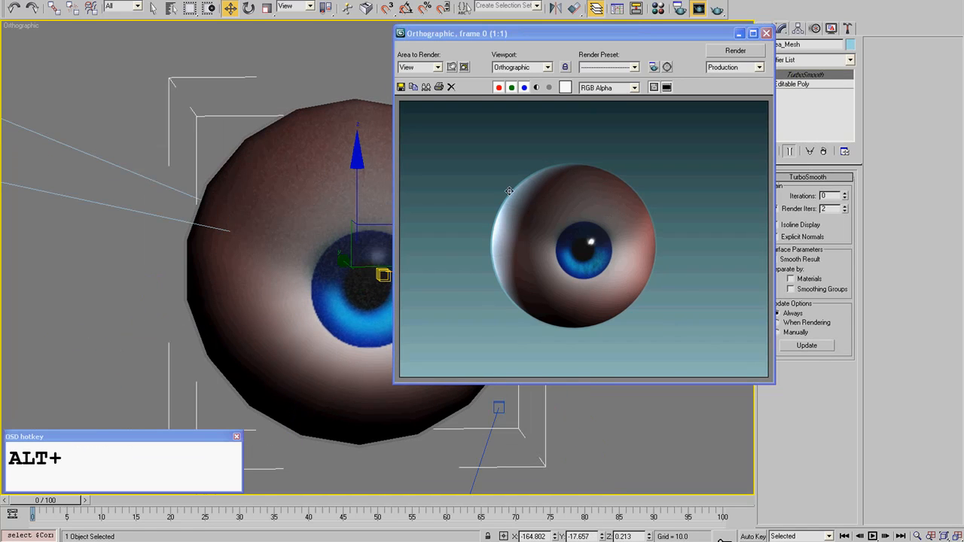
{"action": "left_click", "coordinate": [766, 33]}
{"action": "left_click", "coordinate": [616, 163]}
- In the Top view, clone the Backlight along X as one copy on the opposite side behind the eyeball, at about X 383.5
{"action": "key", "text": "t"}
{"action": "scroll", "coordinate": [158, 281], "scroll_direction": "down", "scroll_amount": 3}
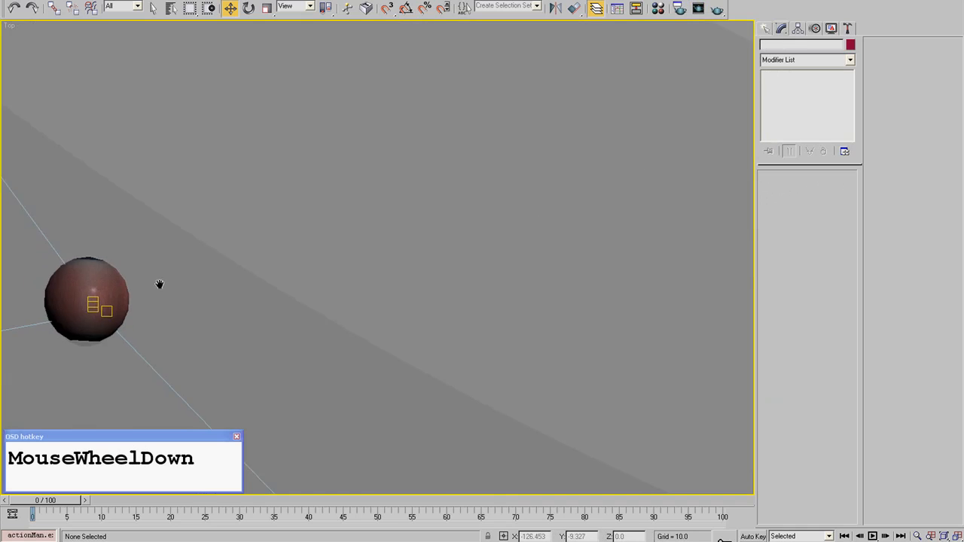
{"action": "left_click", "coordinate": [162, 79]}
{"action": "scroll", "coordinate": [162, 80], "scroll_direction": "down", "scroll_amount": 3}
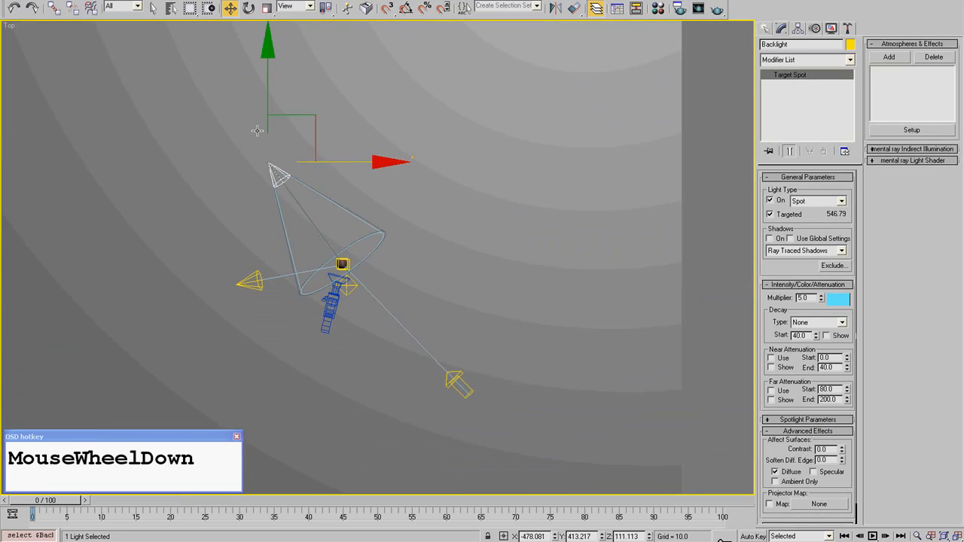
{"action": "mouse_move", "coordinate": [338, 161]}
{"action": "left_mouse_down", "text": "shift"}
{"action": "mouse_move", "coordinate": [548, 153]}
{"action": "mouse_move", "coordinate": [528, 162]}
{"action": "left_mouse_up", "text": "shift"}
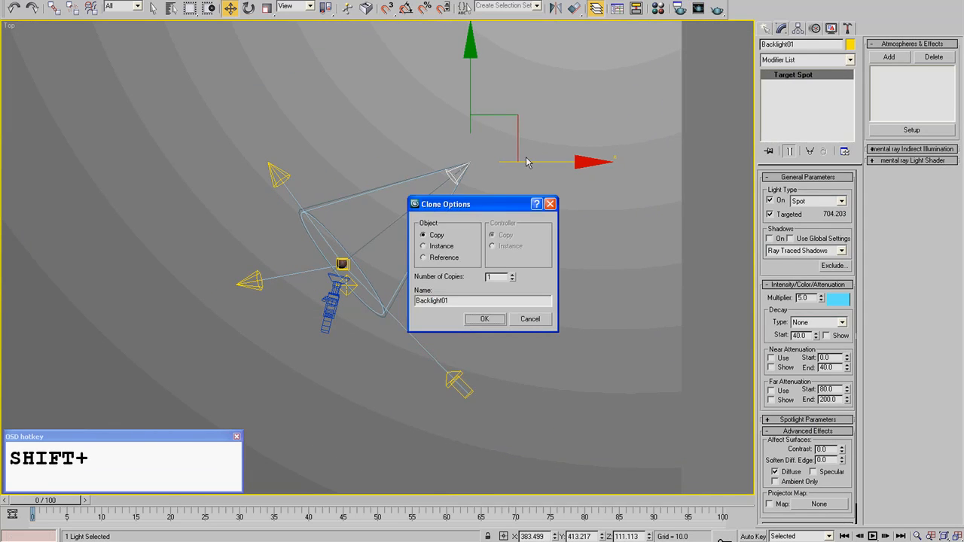
{"action": "left_click", "coordinate": [484, 319]}
- Switch to the Camera02 view, test-render the eyeball with both back lights, and close the render window
{"action": "key", "text": "c"}
{"action": "key", "text": "c"}
{"action": "left_click", "coordinate": [454, 195]}
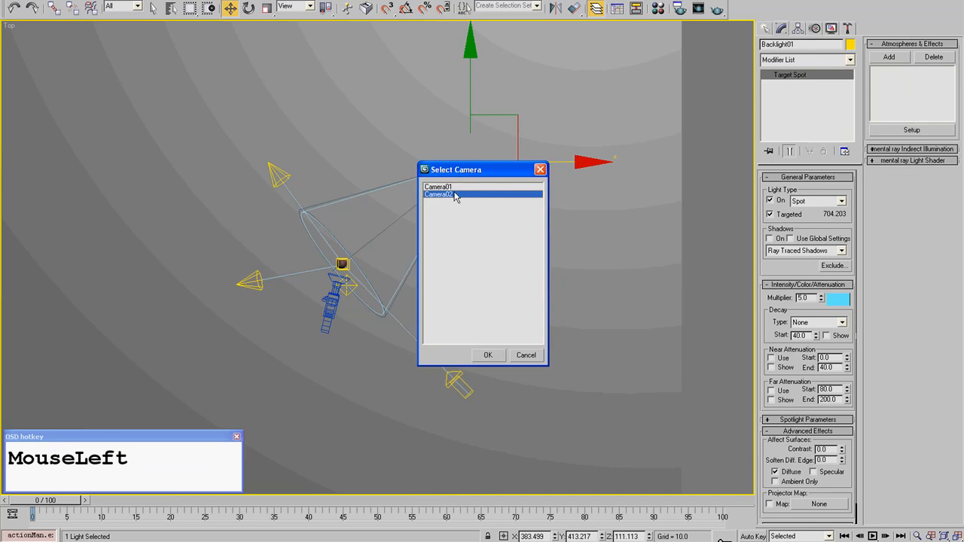
{"action": "double_click", "coordinate": [455, 195]}
{"action": "left_click", "coordinate": [720, 10]}
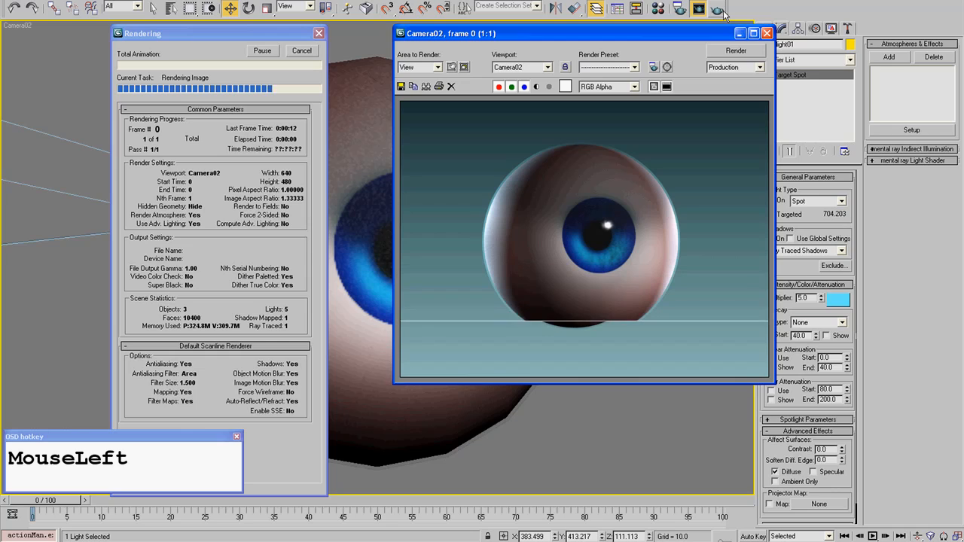
{"action": "left_click", "coordinate": [767, 33]}
- Delete the copied back light, render the Camera02 view again, and reposition the render window
{"action": "key", "text": "Delete"}
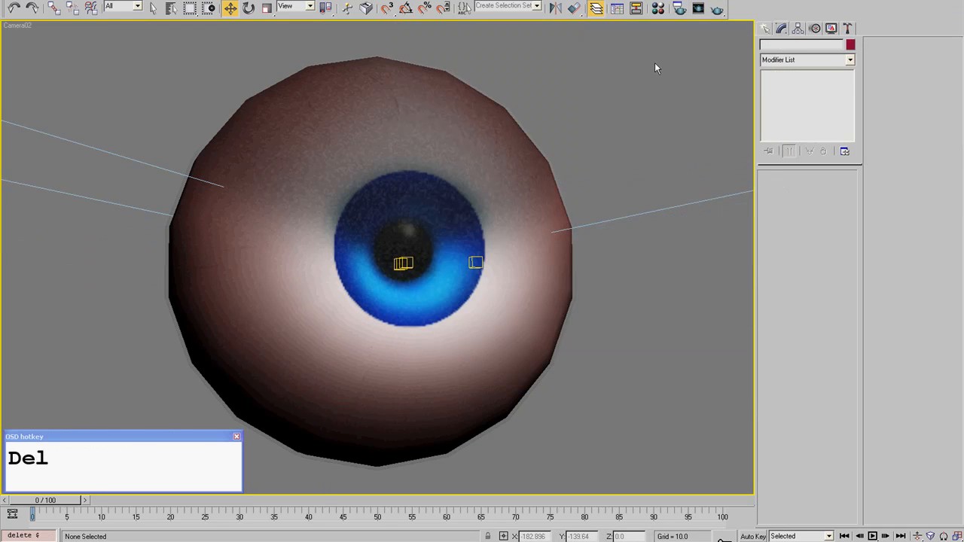
{"action": "left_click", "coordinate": [718, 9]}
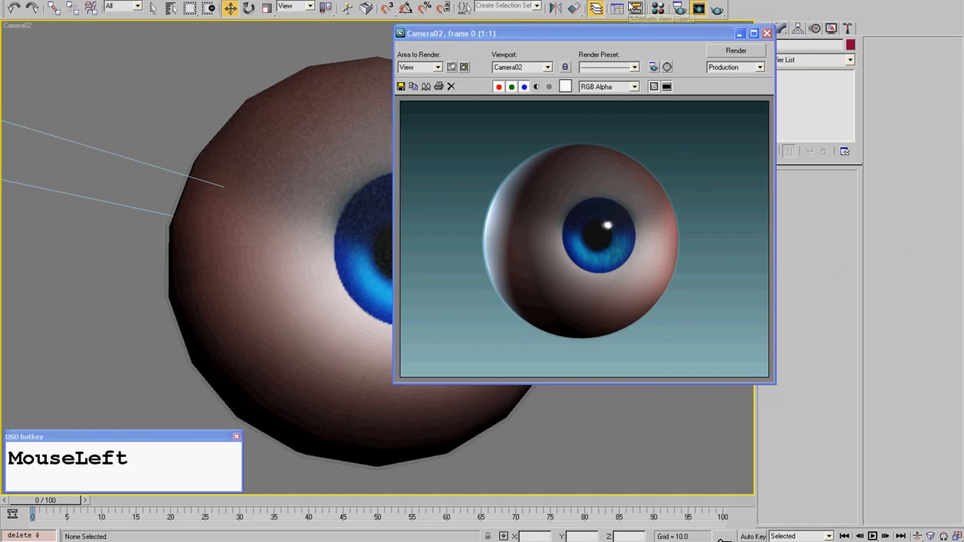
{"action": "left_click_drag", "start_coordinate": [633, 33], "coordinate": [594, 45]}
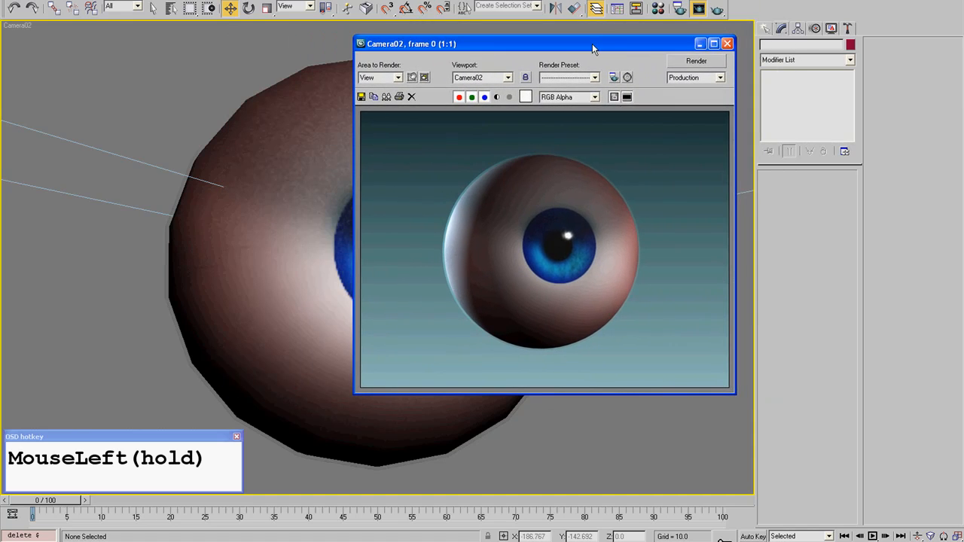